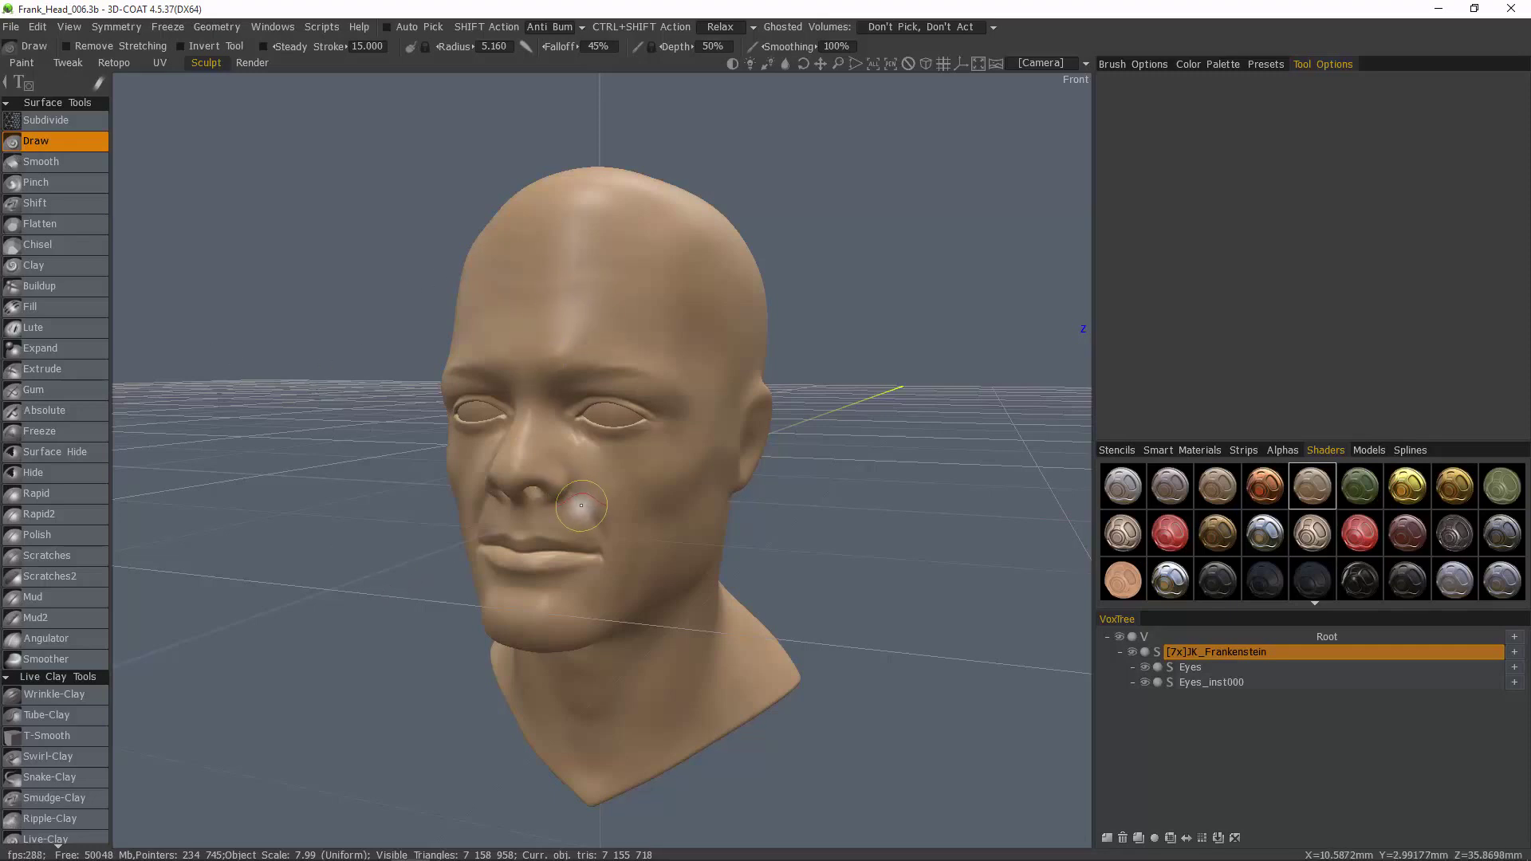
- Examine the head's retopo mesh and the available retopo commands, and return to the Sculpt workspace
left_click(100, 61)
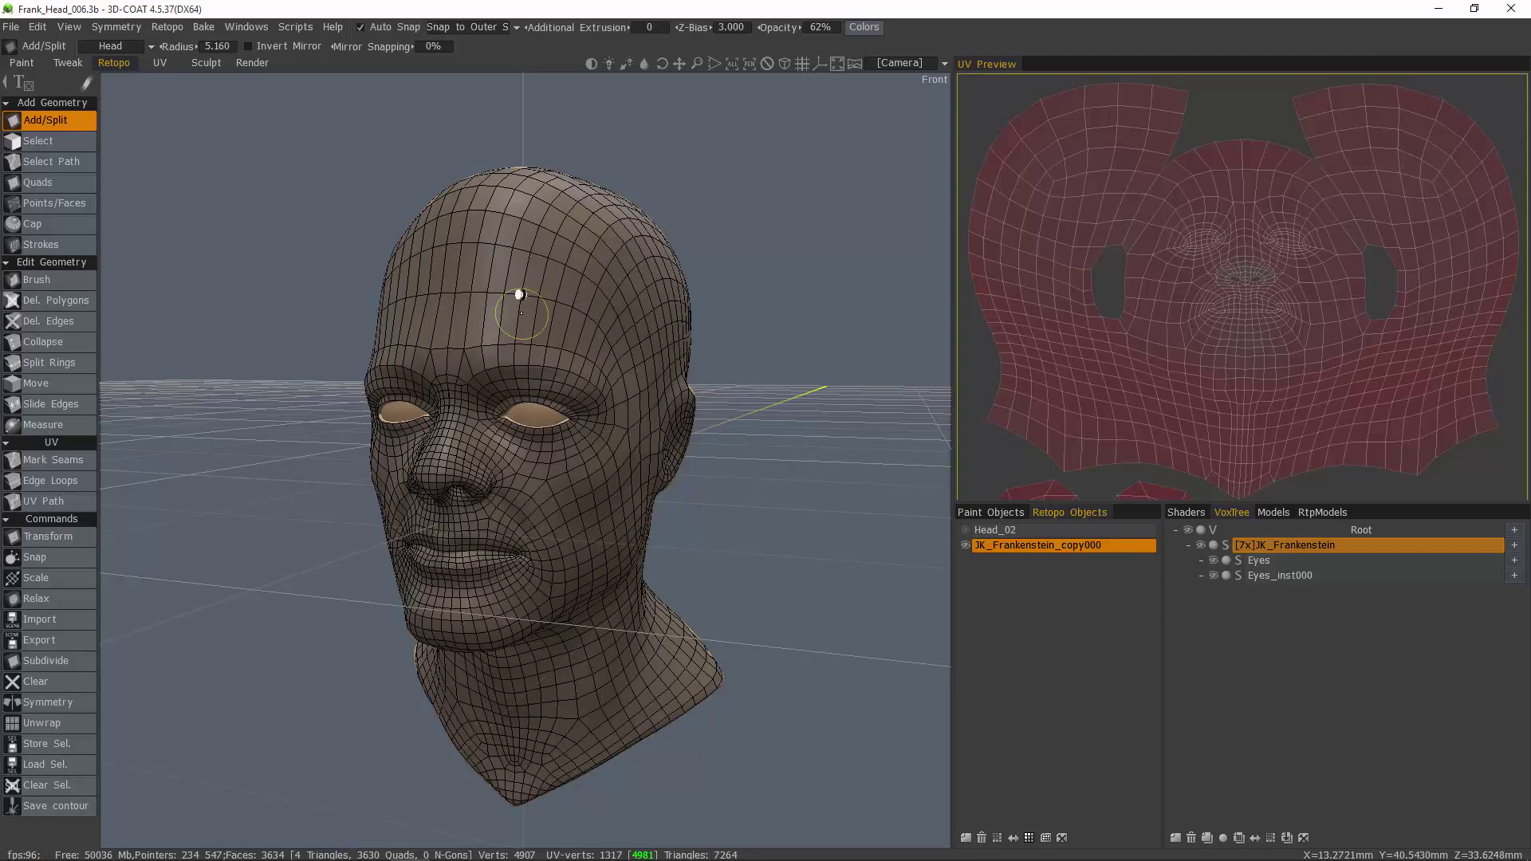
left_click_drag(328, 156, 499, 293)
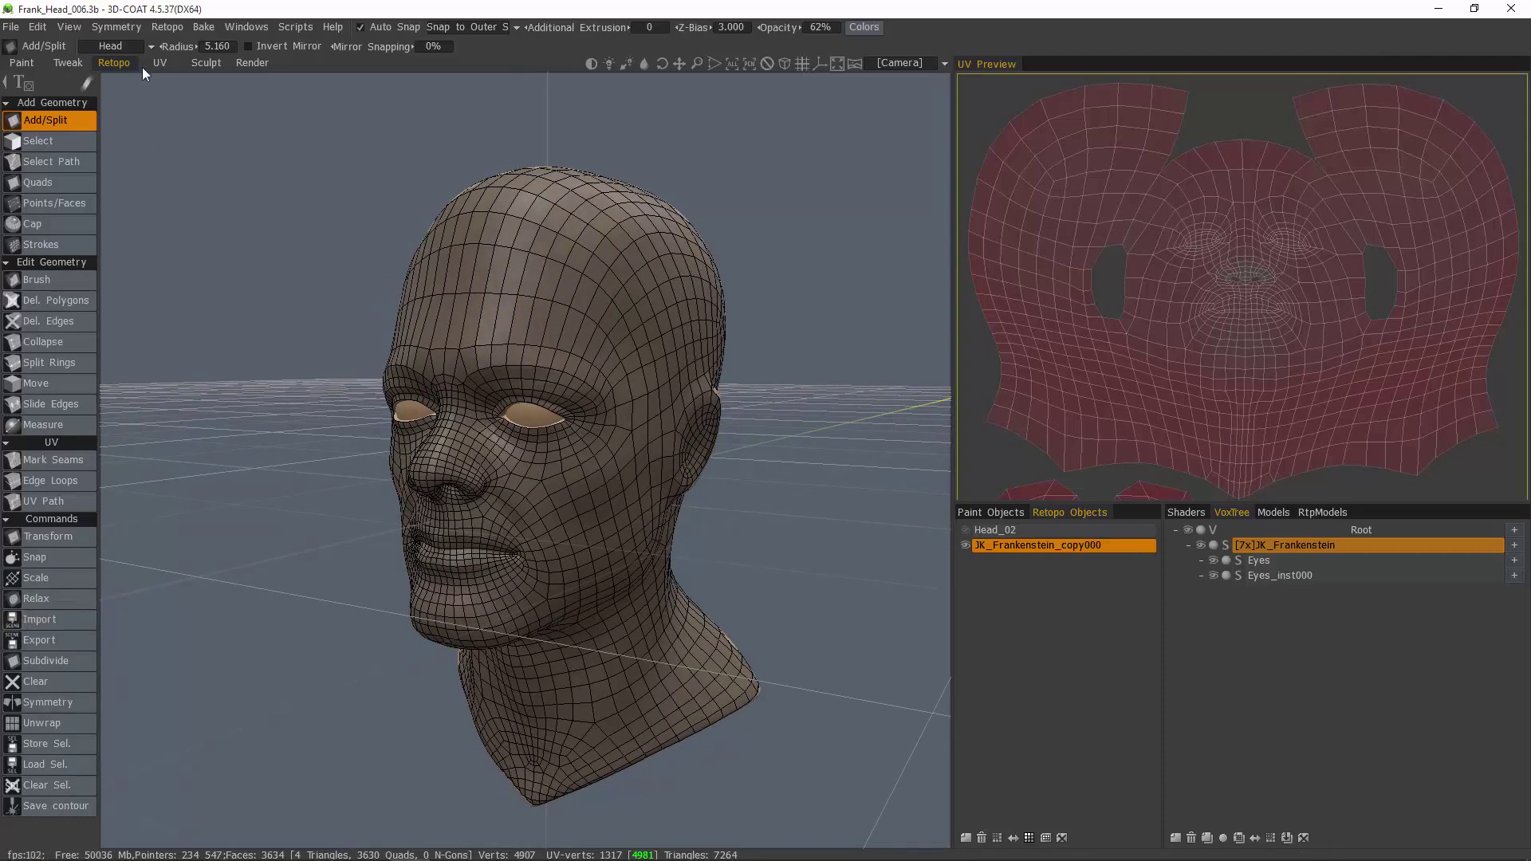
left_click(169, 28)
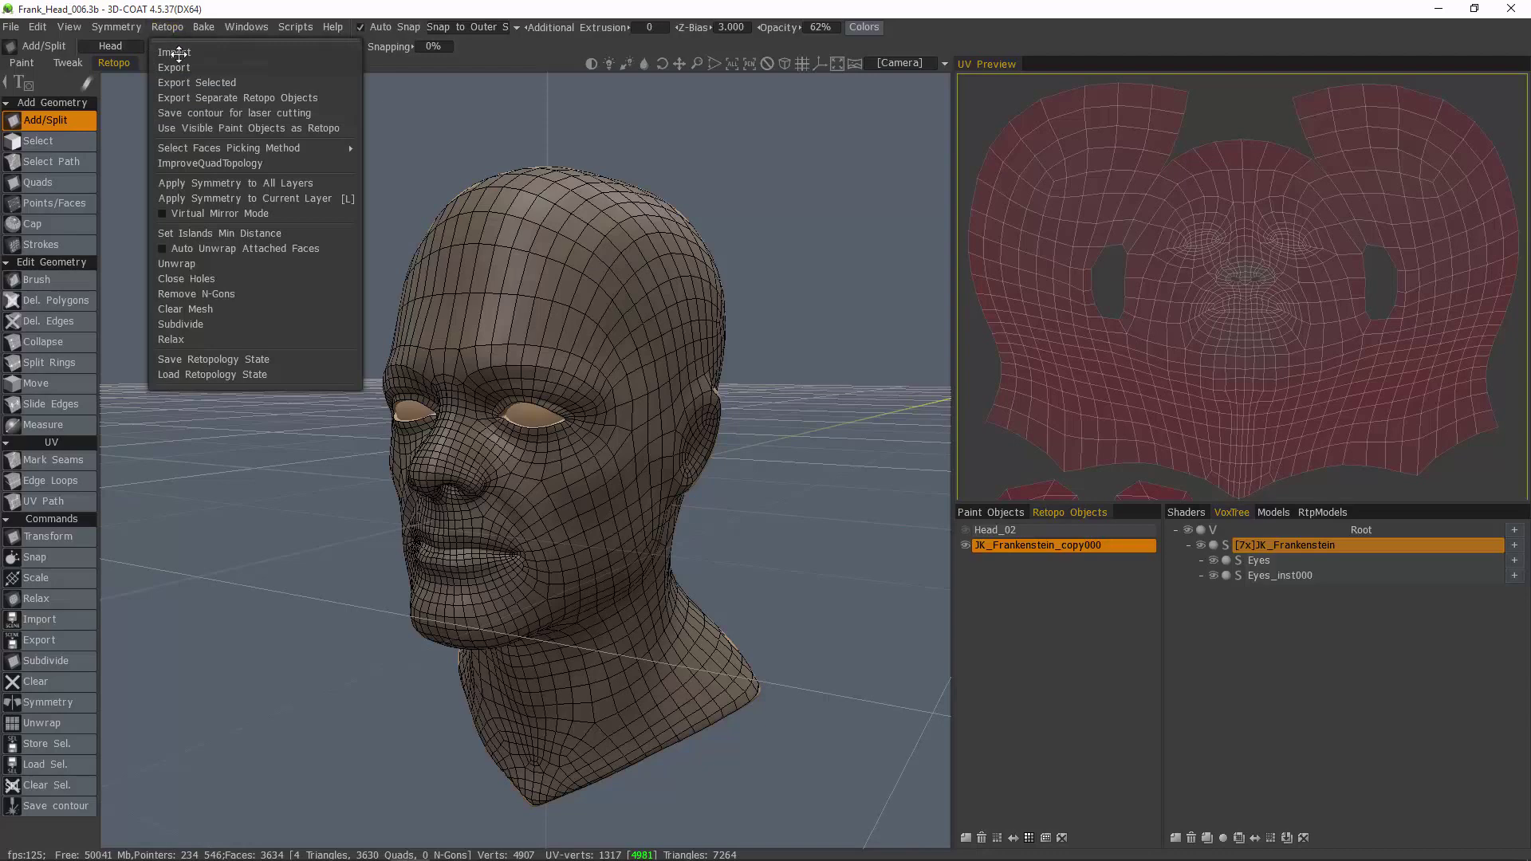
left_click(300, 501)
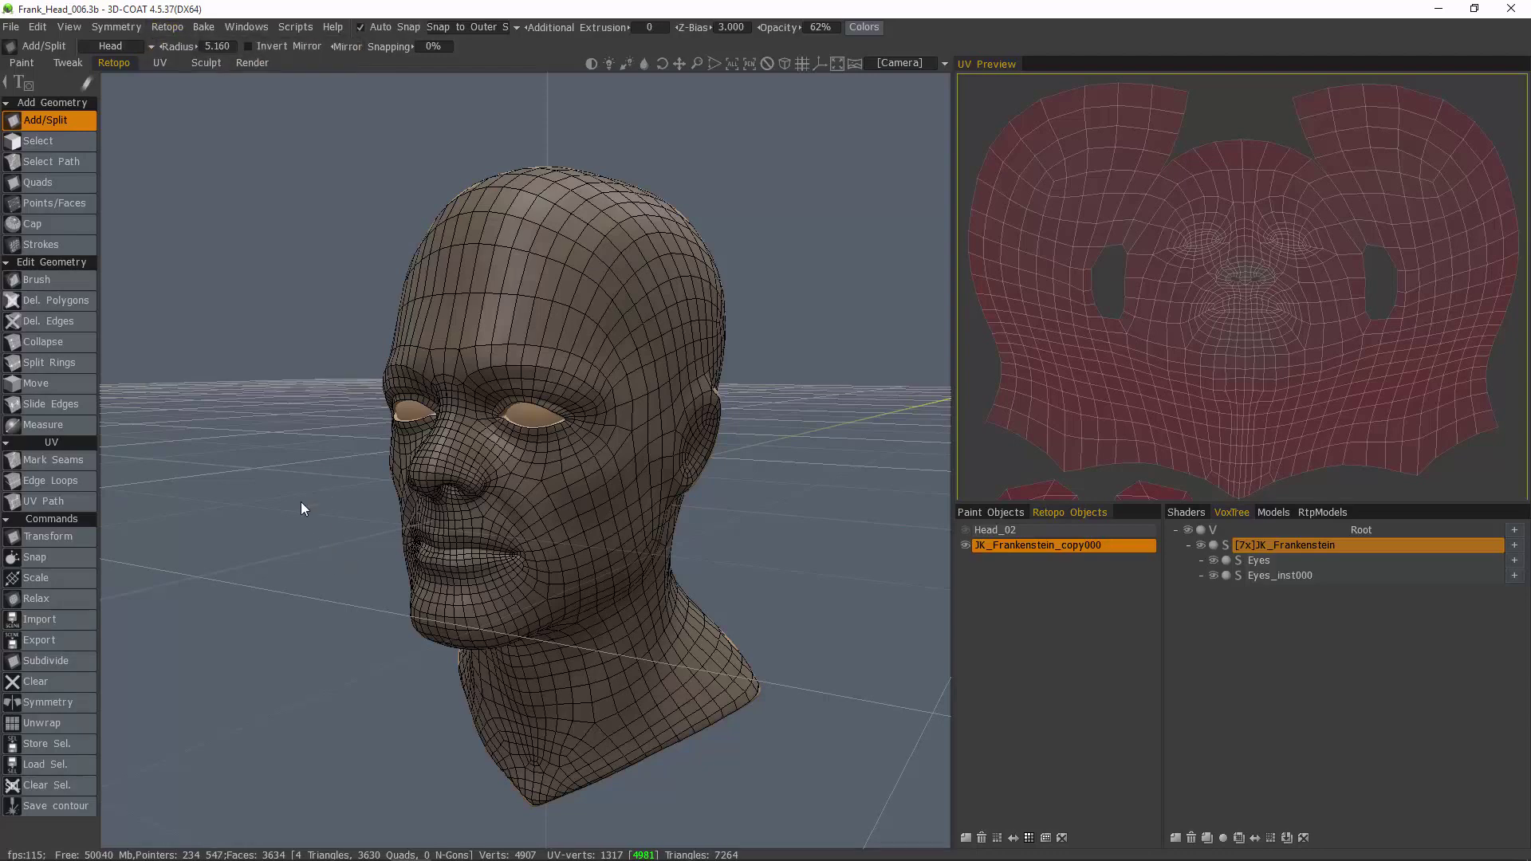
left_click(205, 63)
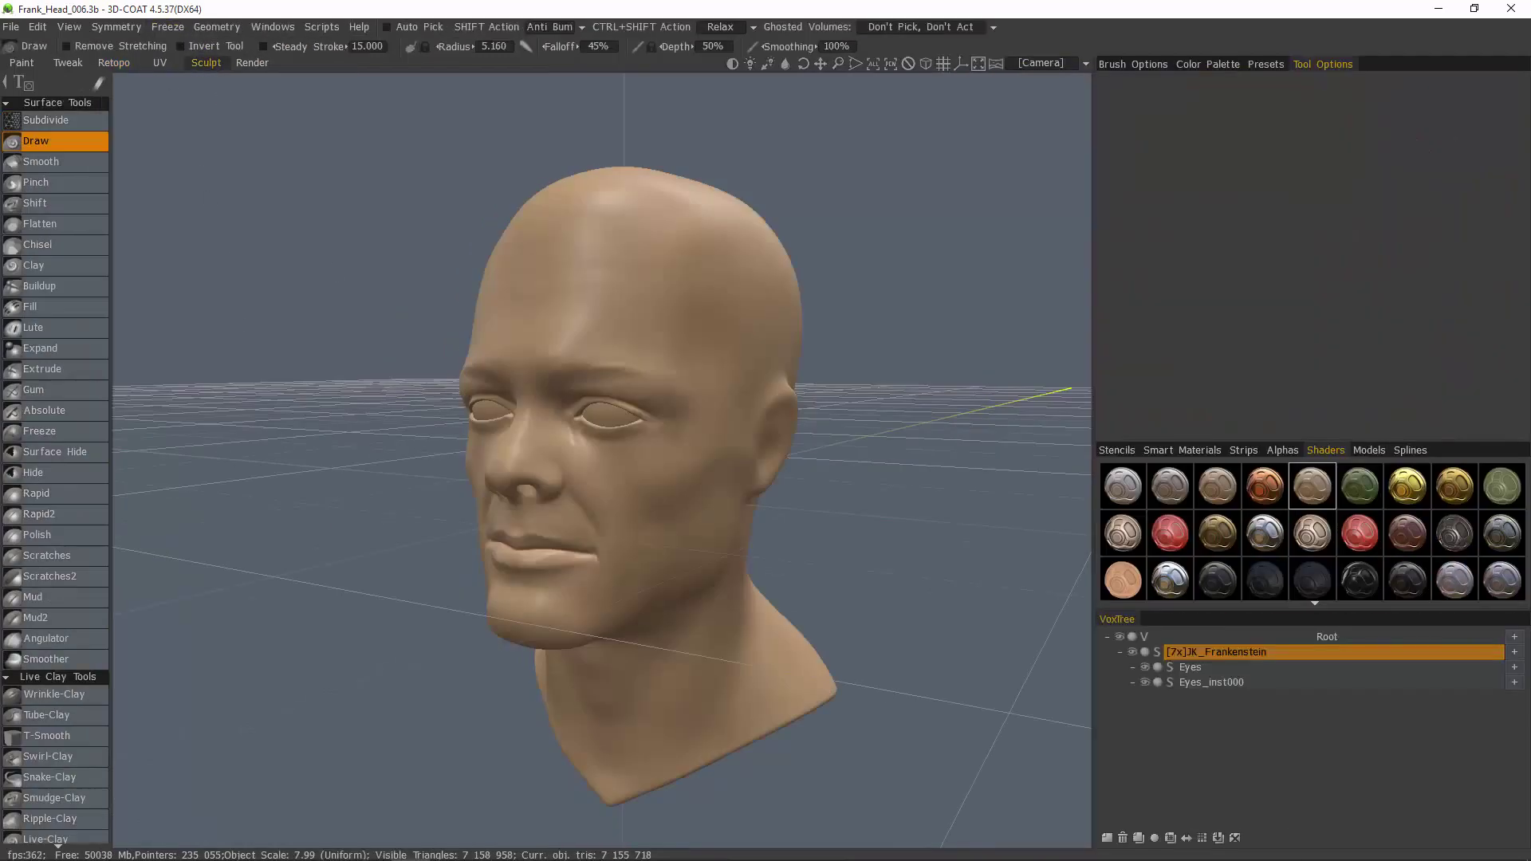
mouse_move(572, 333)
left_mouse_down("alt")
mouse_move(657, 350)
mouse_move(471, 366)
left_mouse_up("alt")
left_click_drag(658, 382, 638, 386, "alt")
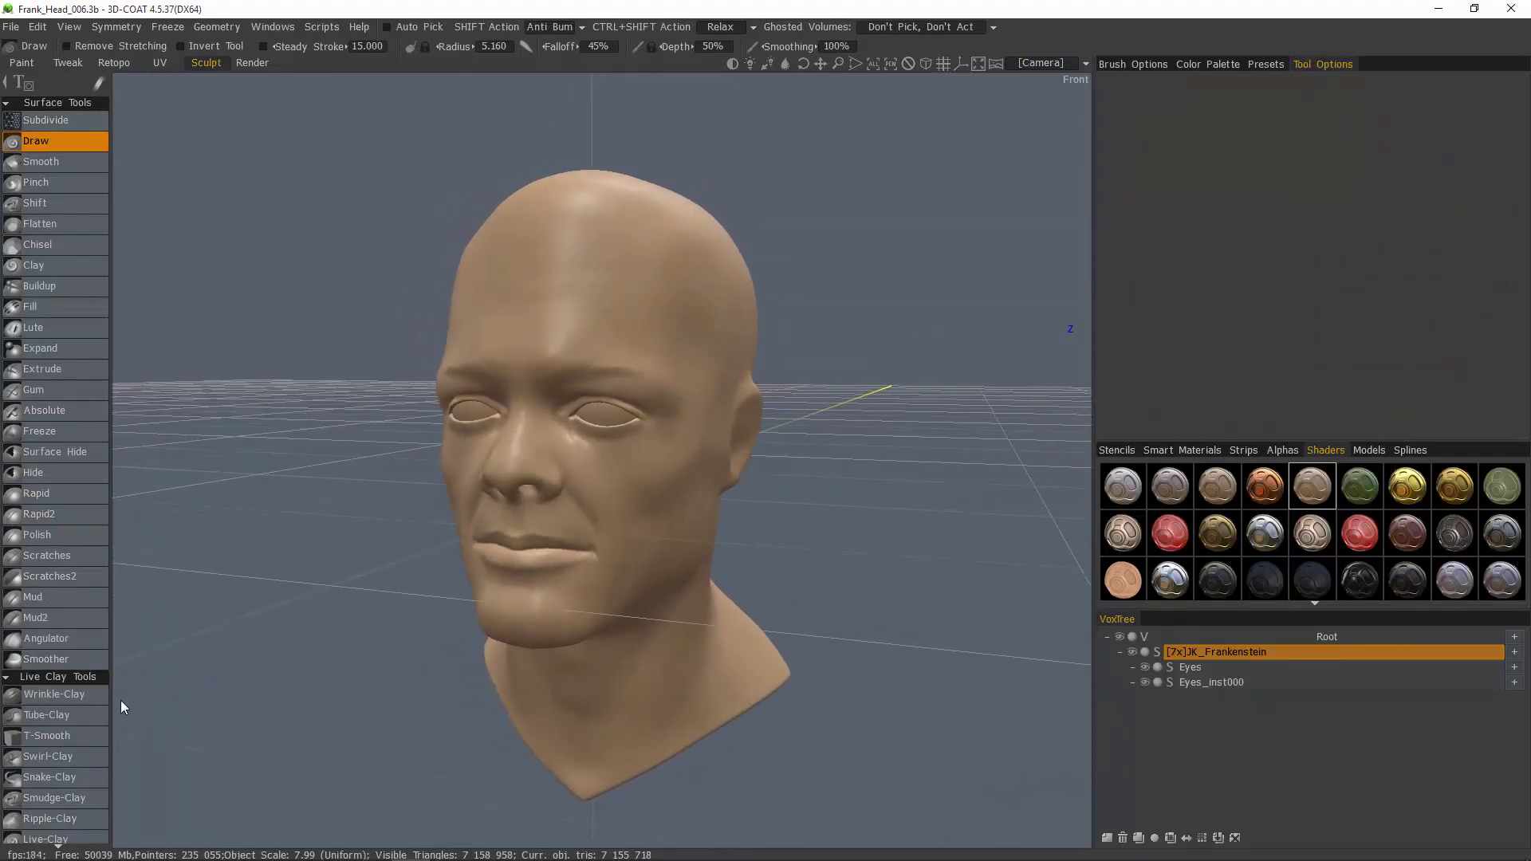
- Activate the Import tool for sculpt objects and review its import and transform options
left_click_drag(62, 762, 139, 191)
scroll(60, 520, "down", 9)
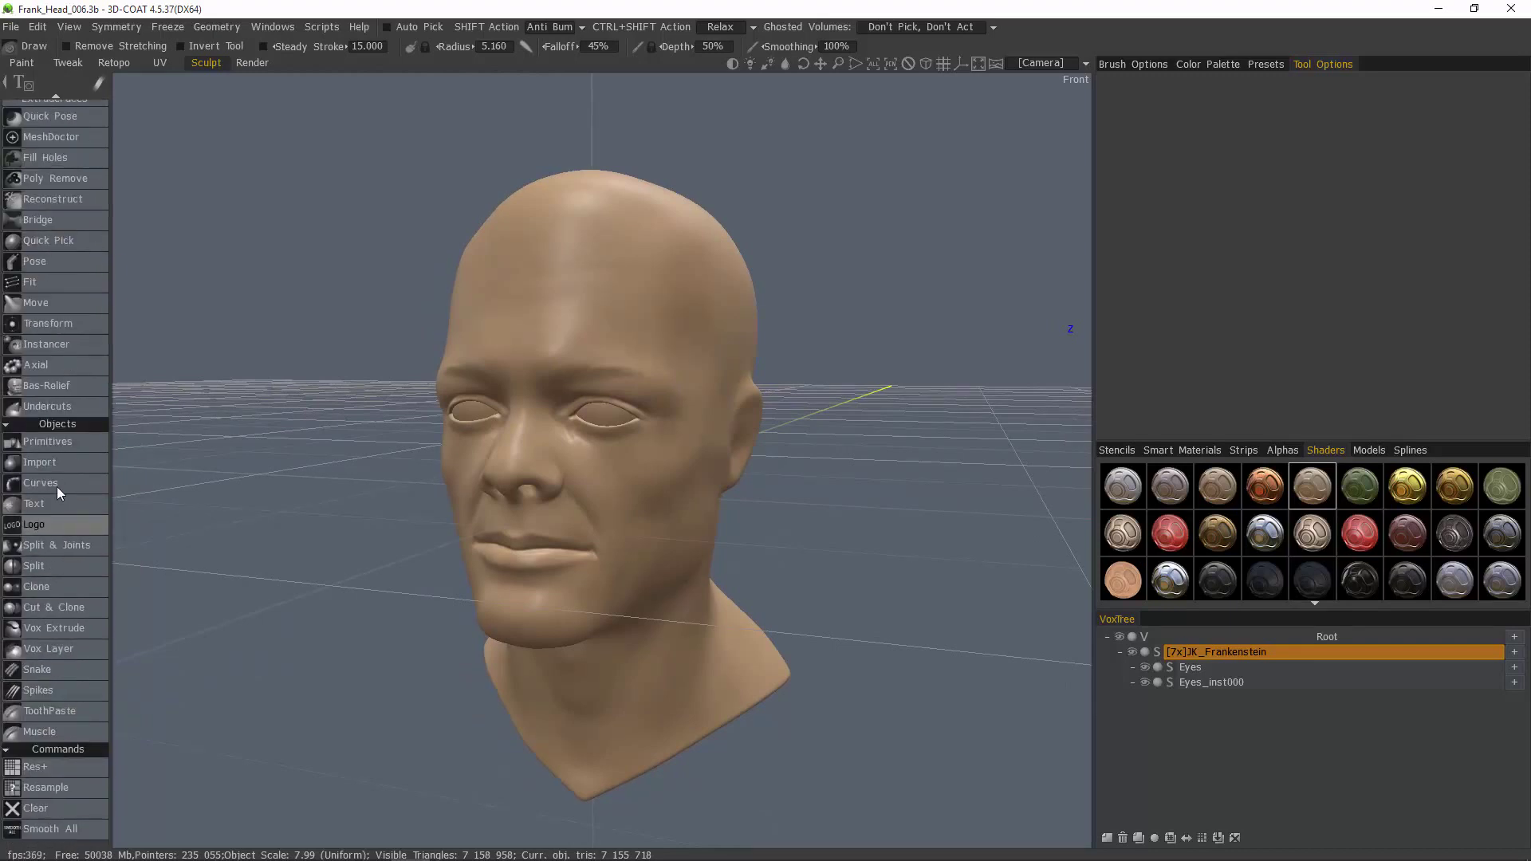
left_click(69, 462)
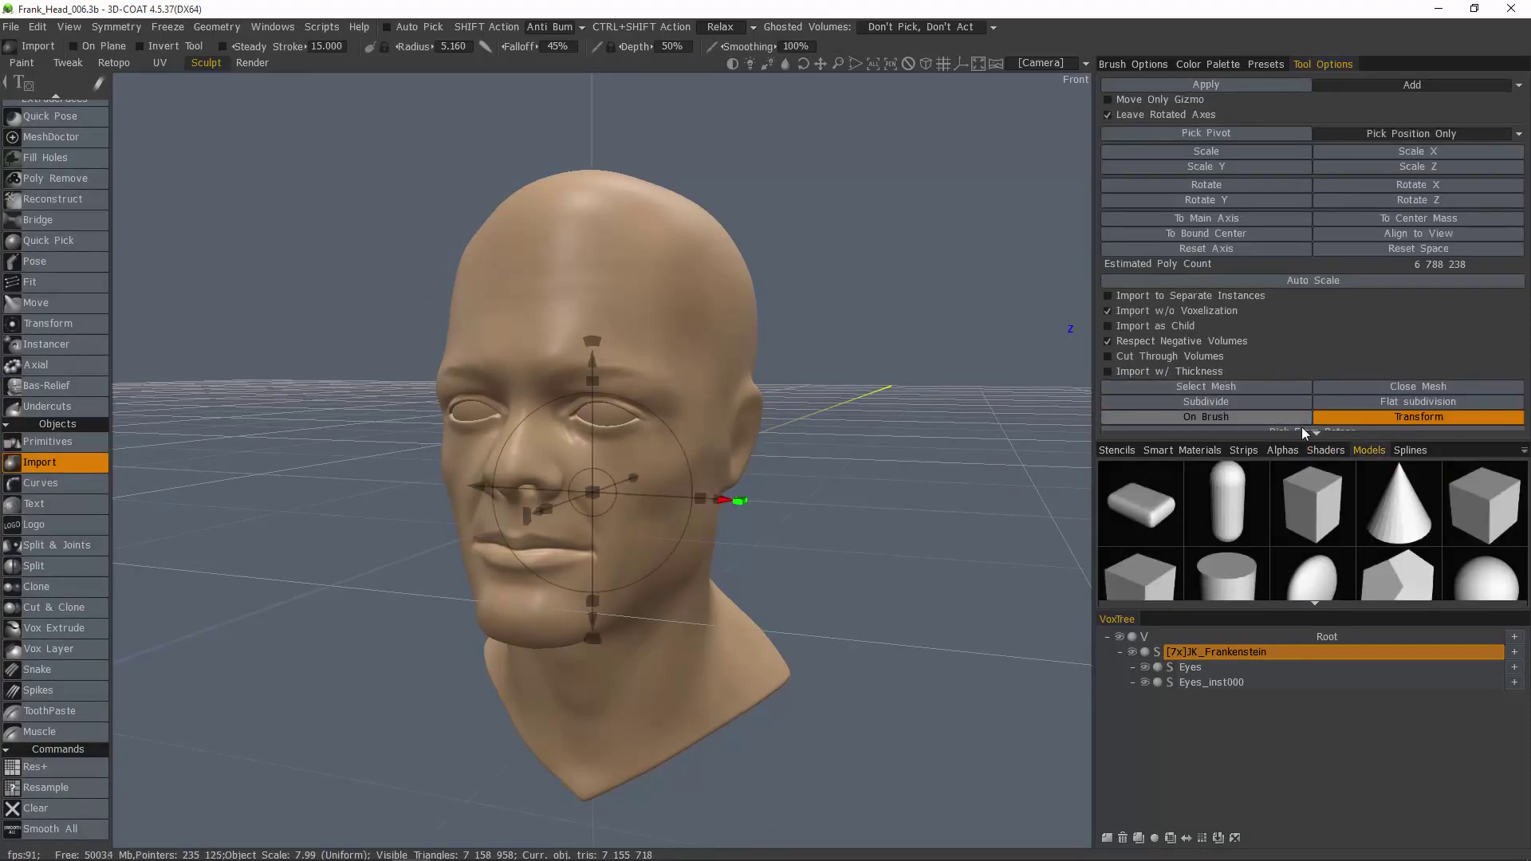
scroll(1287, 428, "down", 1)
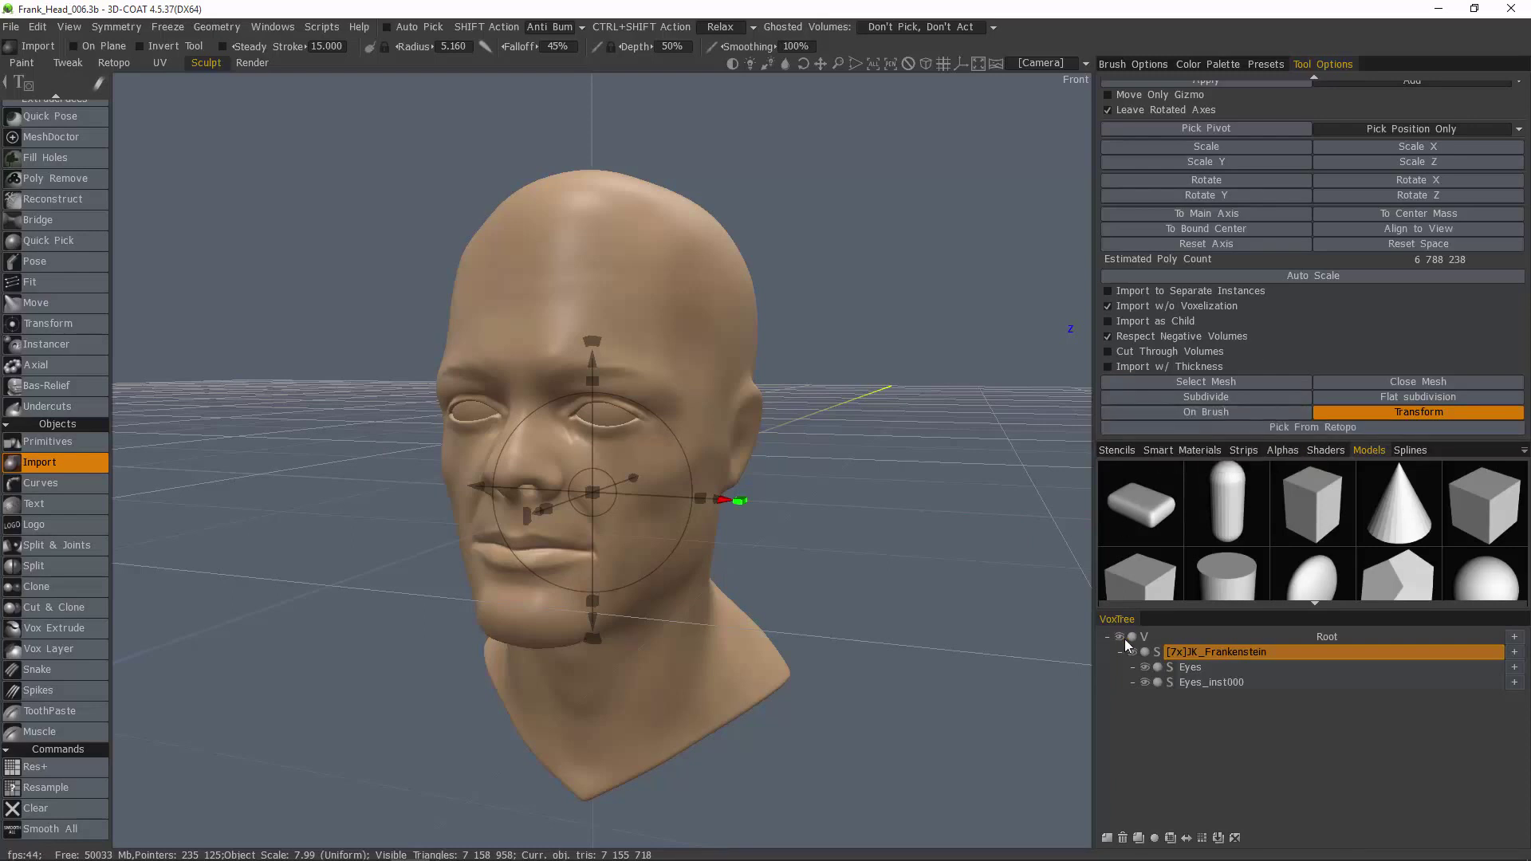
left_click_drag(1203, 657, 1209, 658)
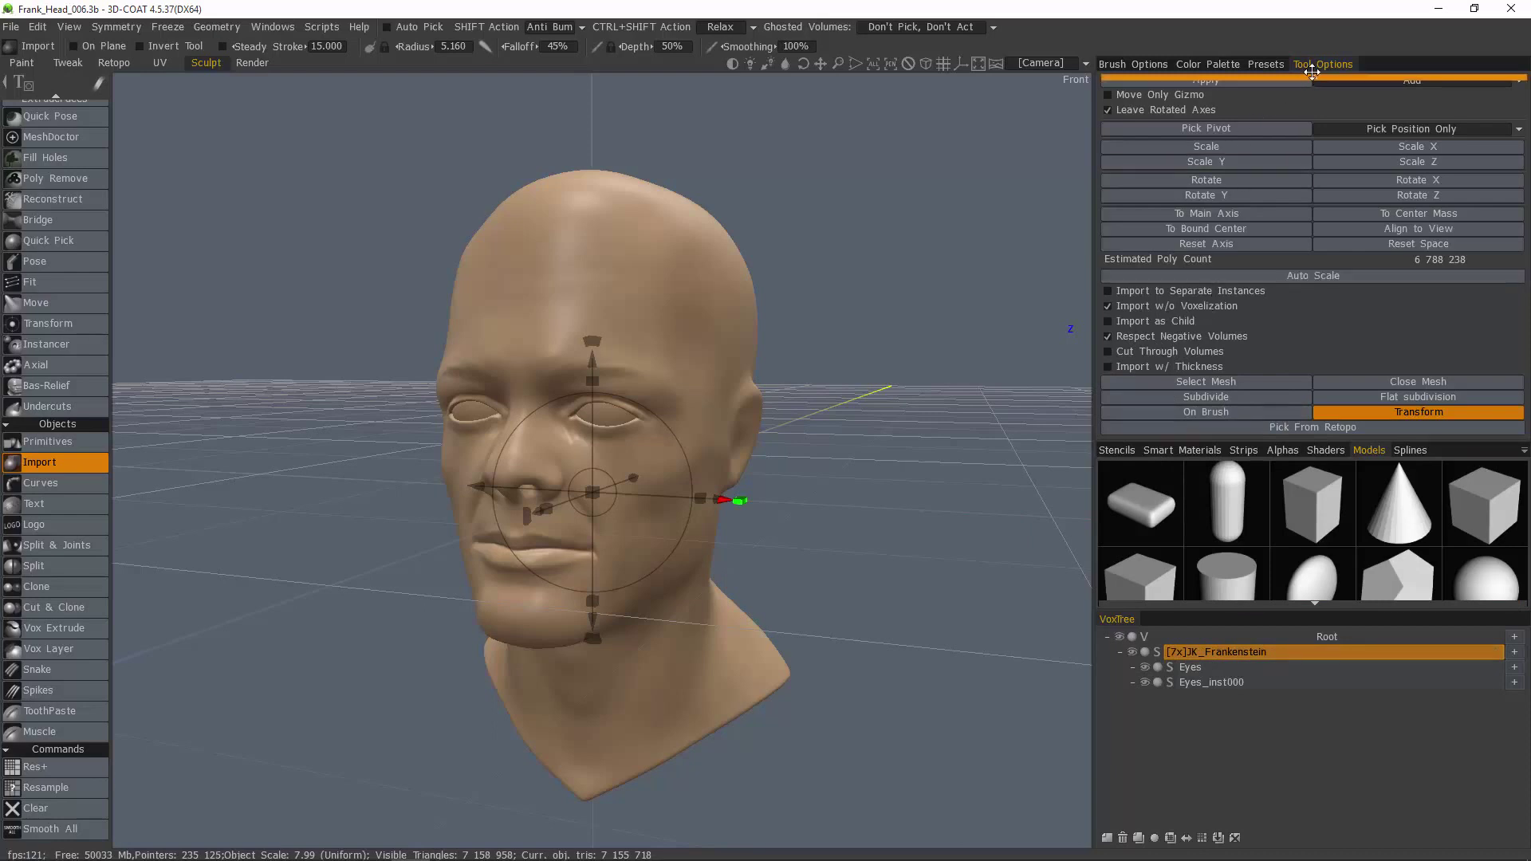
scroll(1312, 78, "up", 1)
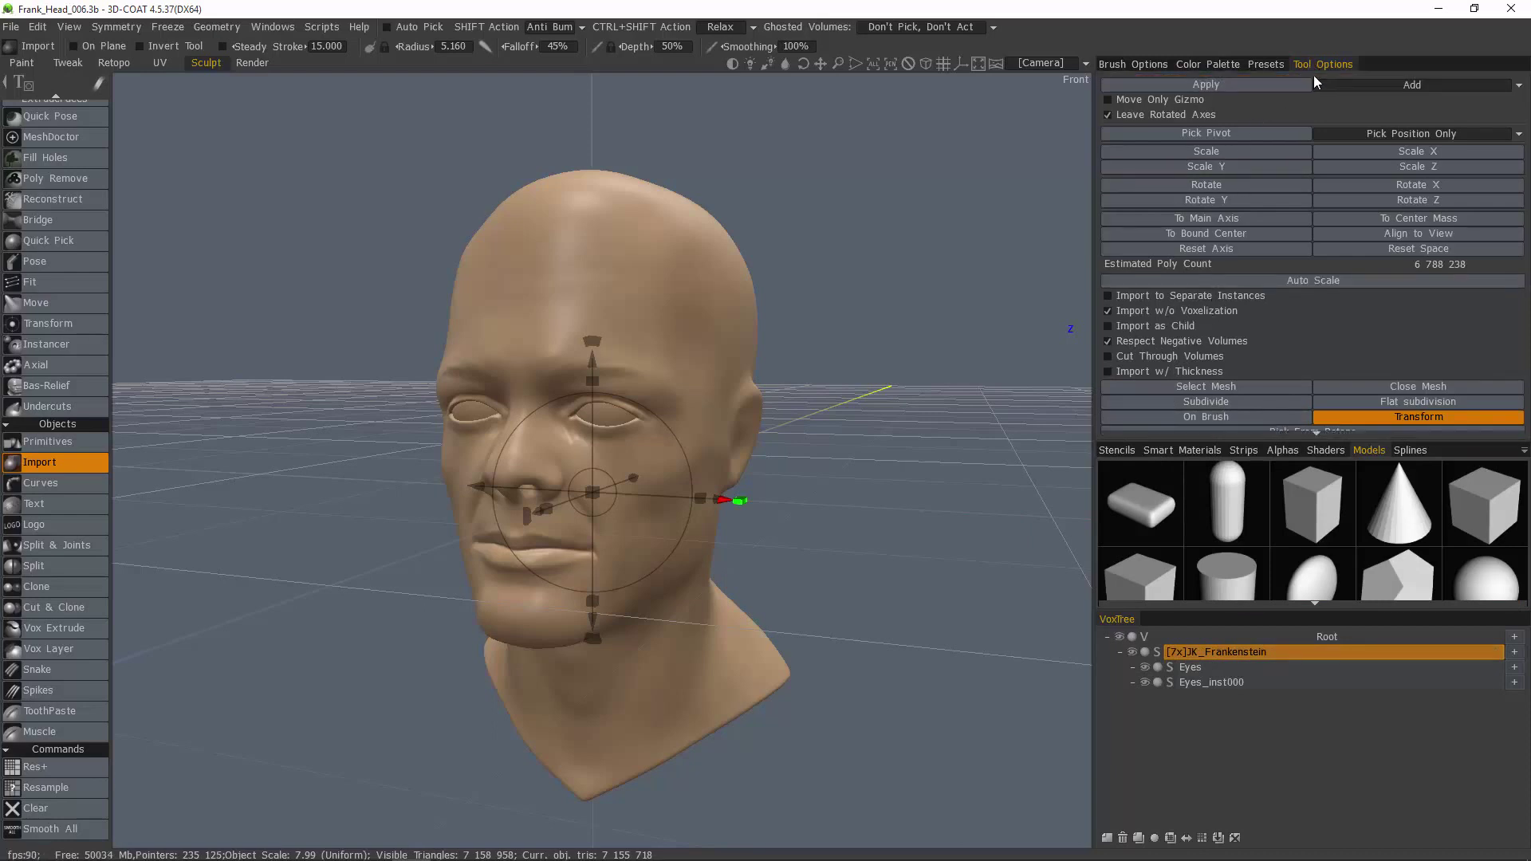
left_click(1235, 84)
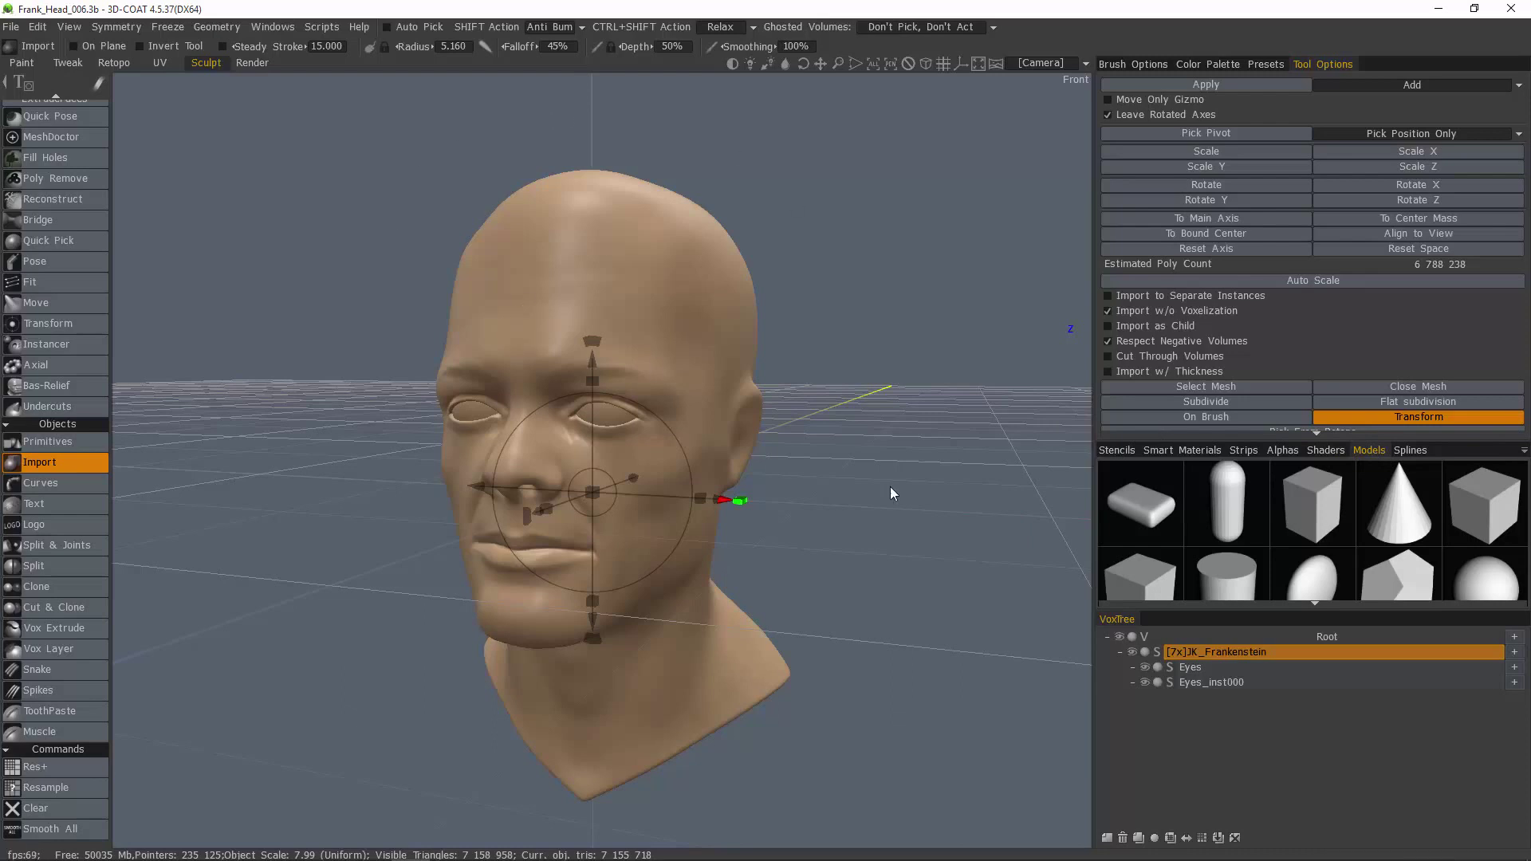
- Create a new model library folder named Morph_HighPoly
left_click(1524, 451)
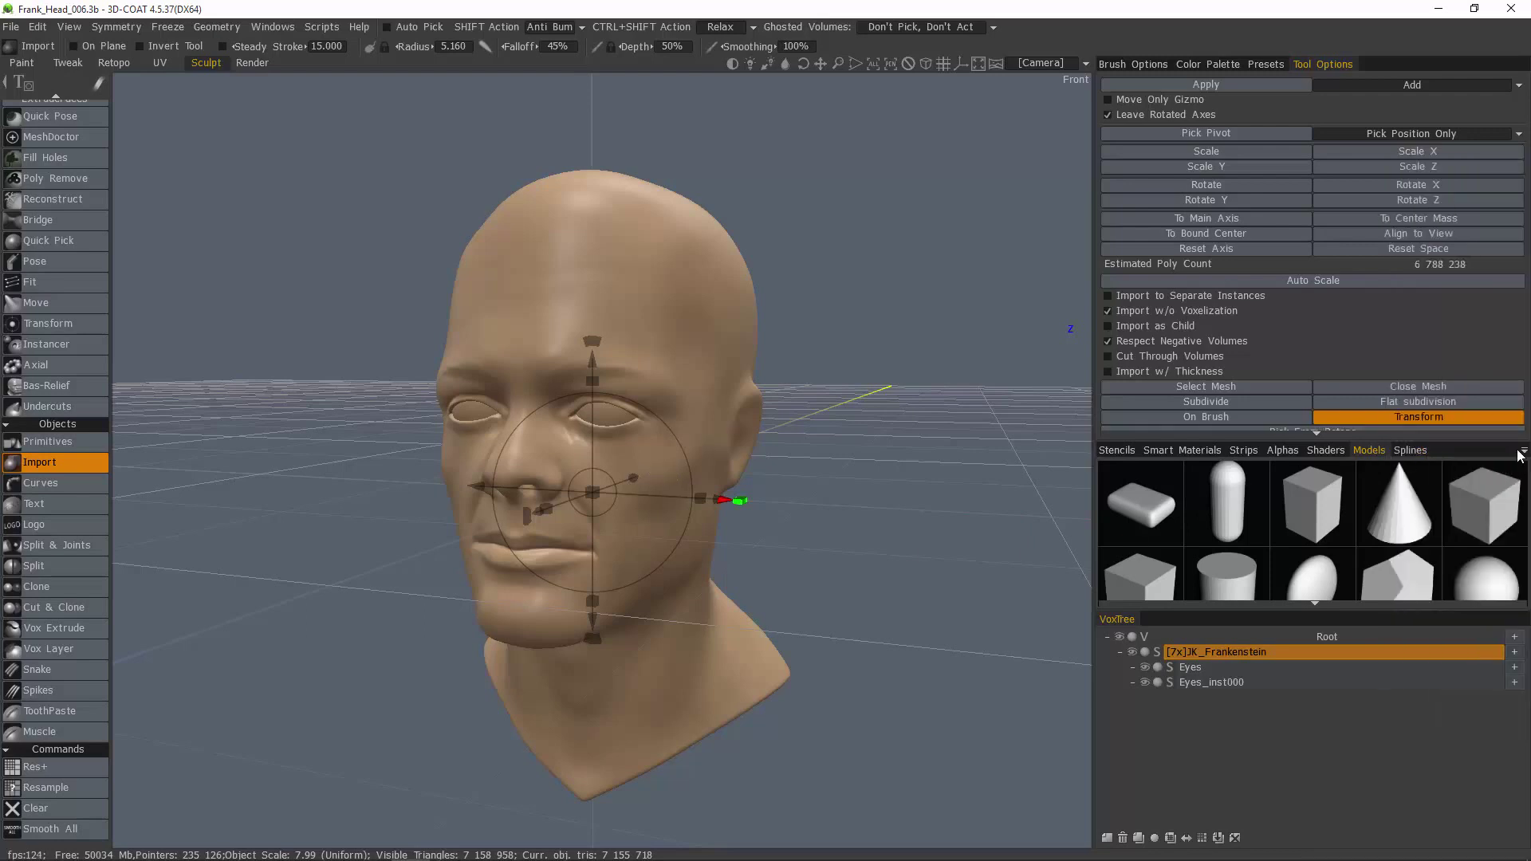
left_click(1522, 451)
left_click(1507, 169)
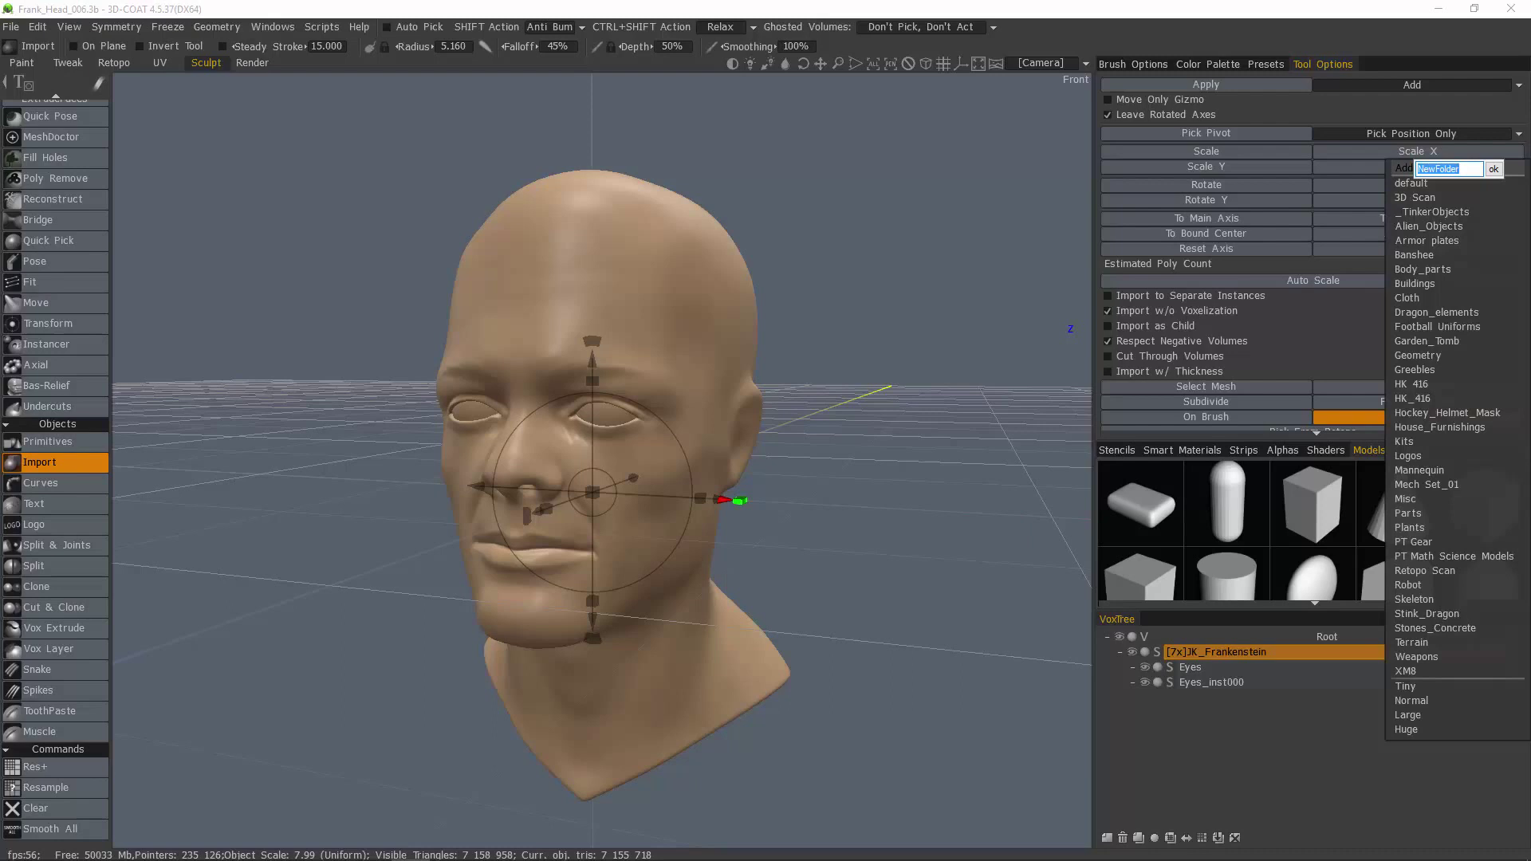
type("Morph_HighPoly")
key("Return")
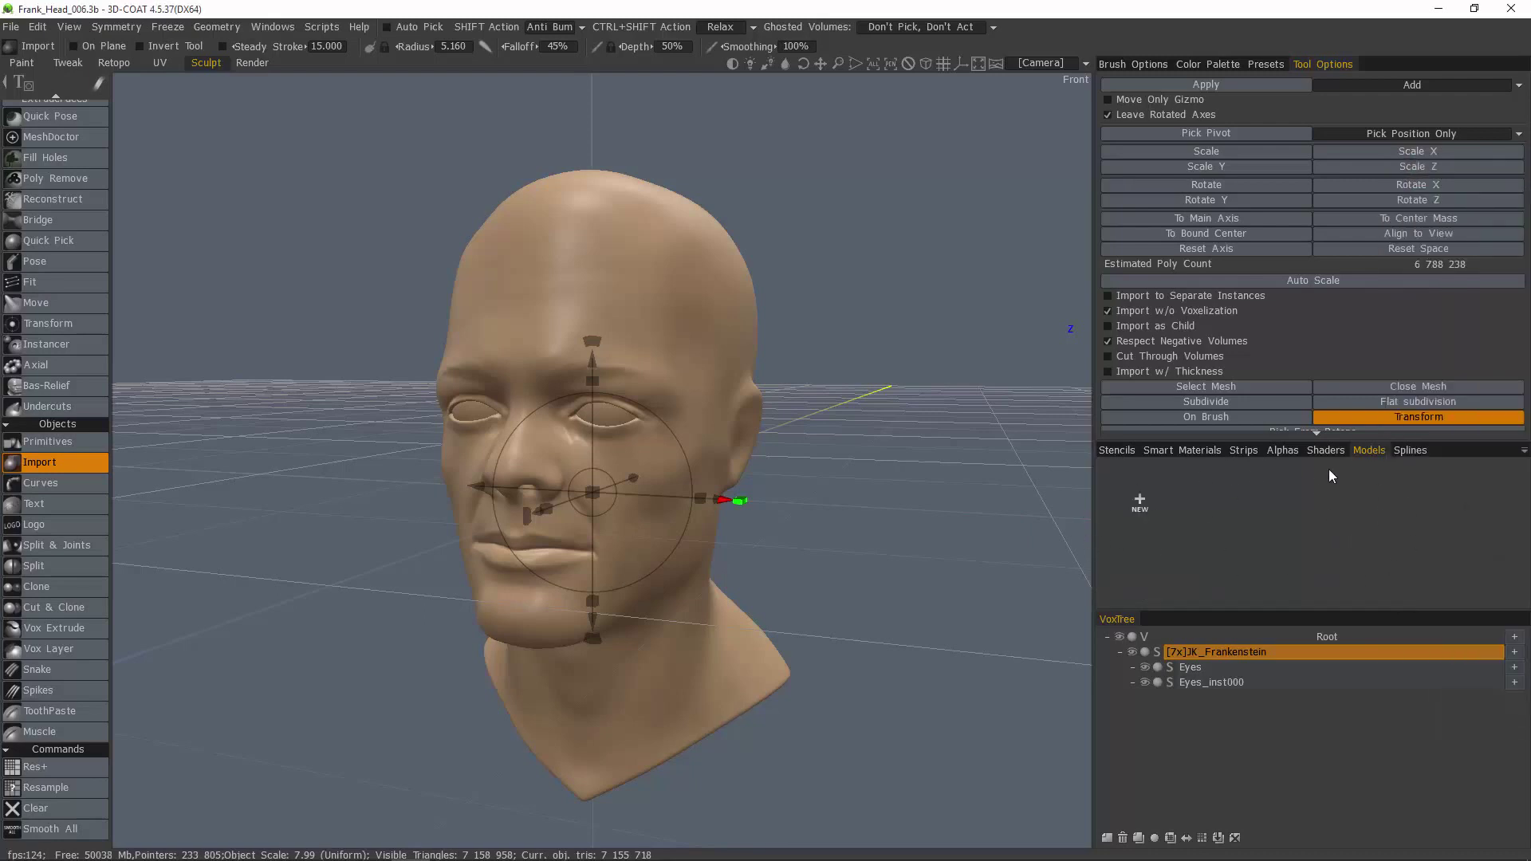
- Rename the head's sculpt object as Neutral Pose
double_click(1242, 652)
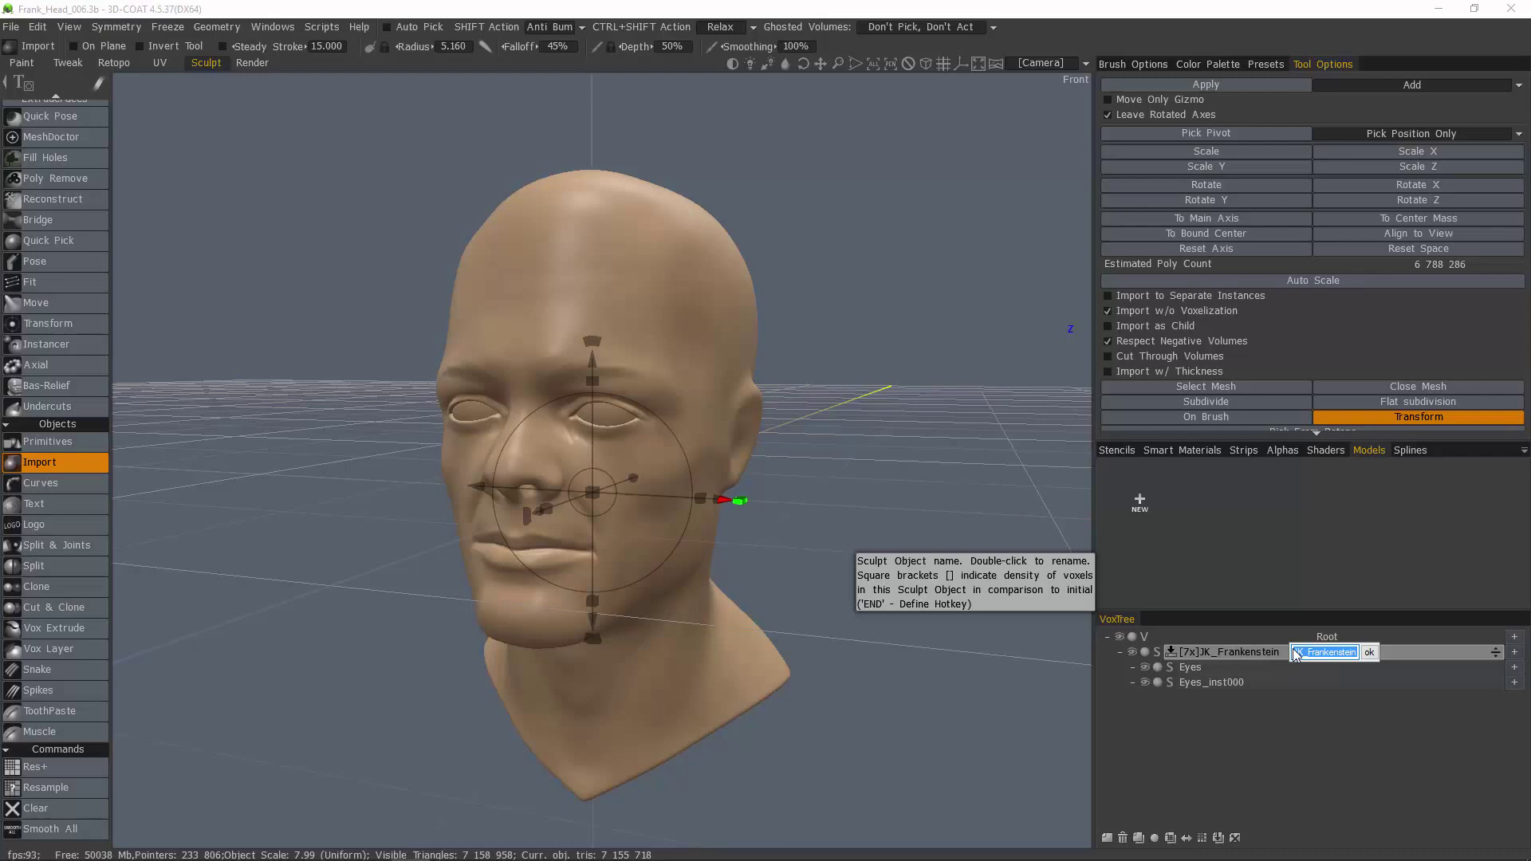
type("Neutral Pose")
key("Return")
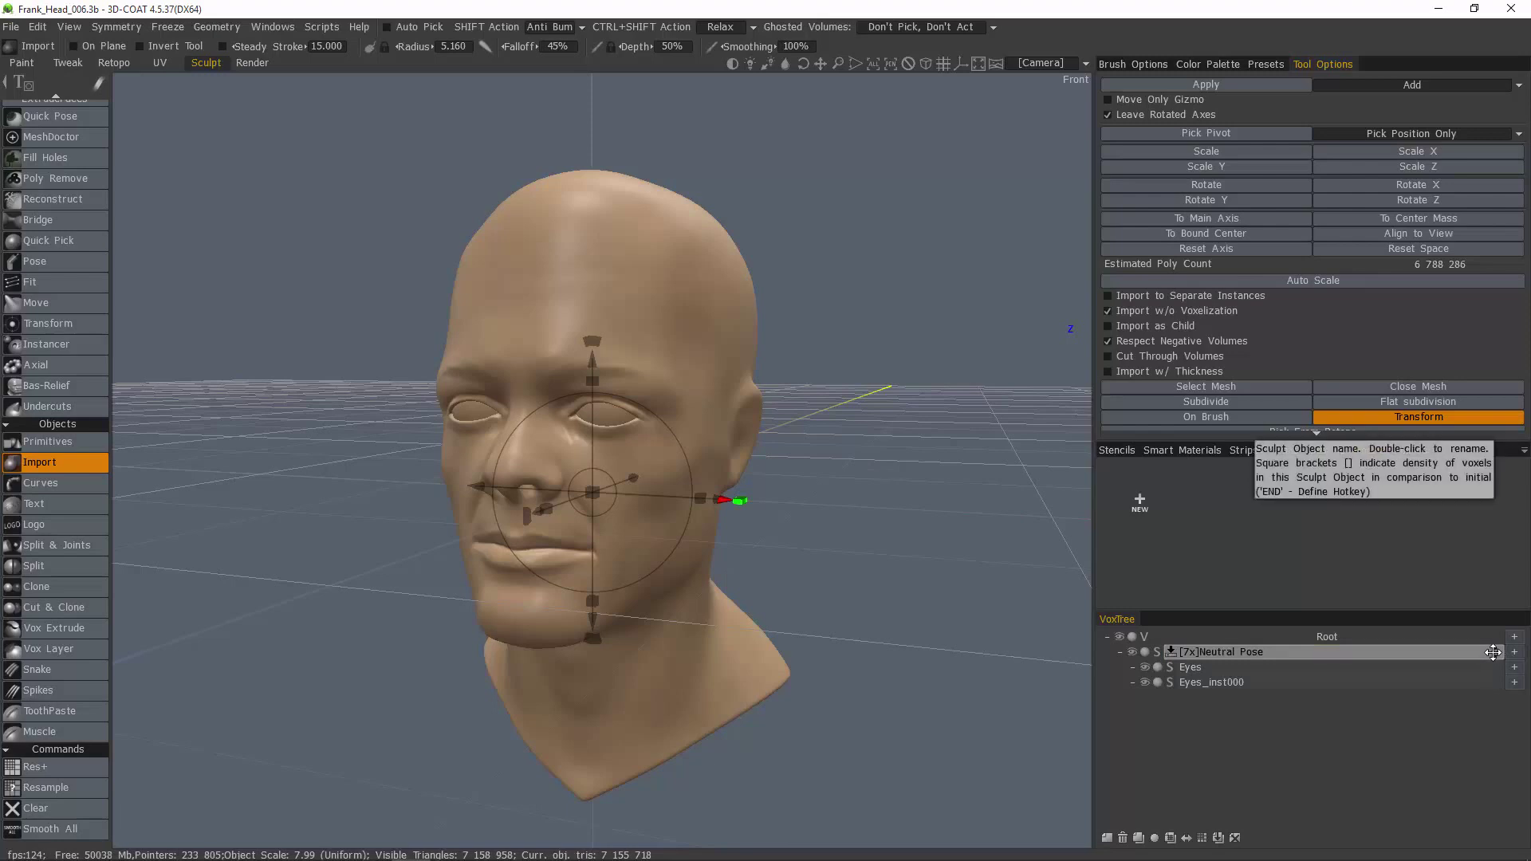
- Store the Neutral Pose sculpt in the Morph_HighPoly model folder with a 50% polygon reduction
left_click_drag(1491, 652, 1479, 534)
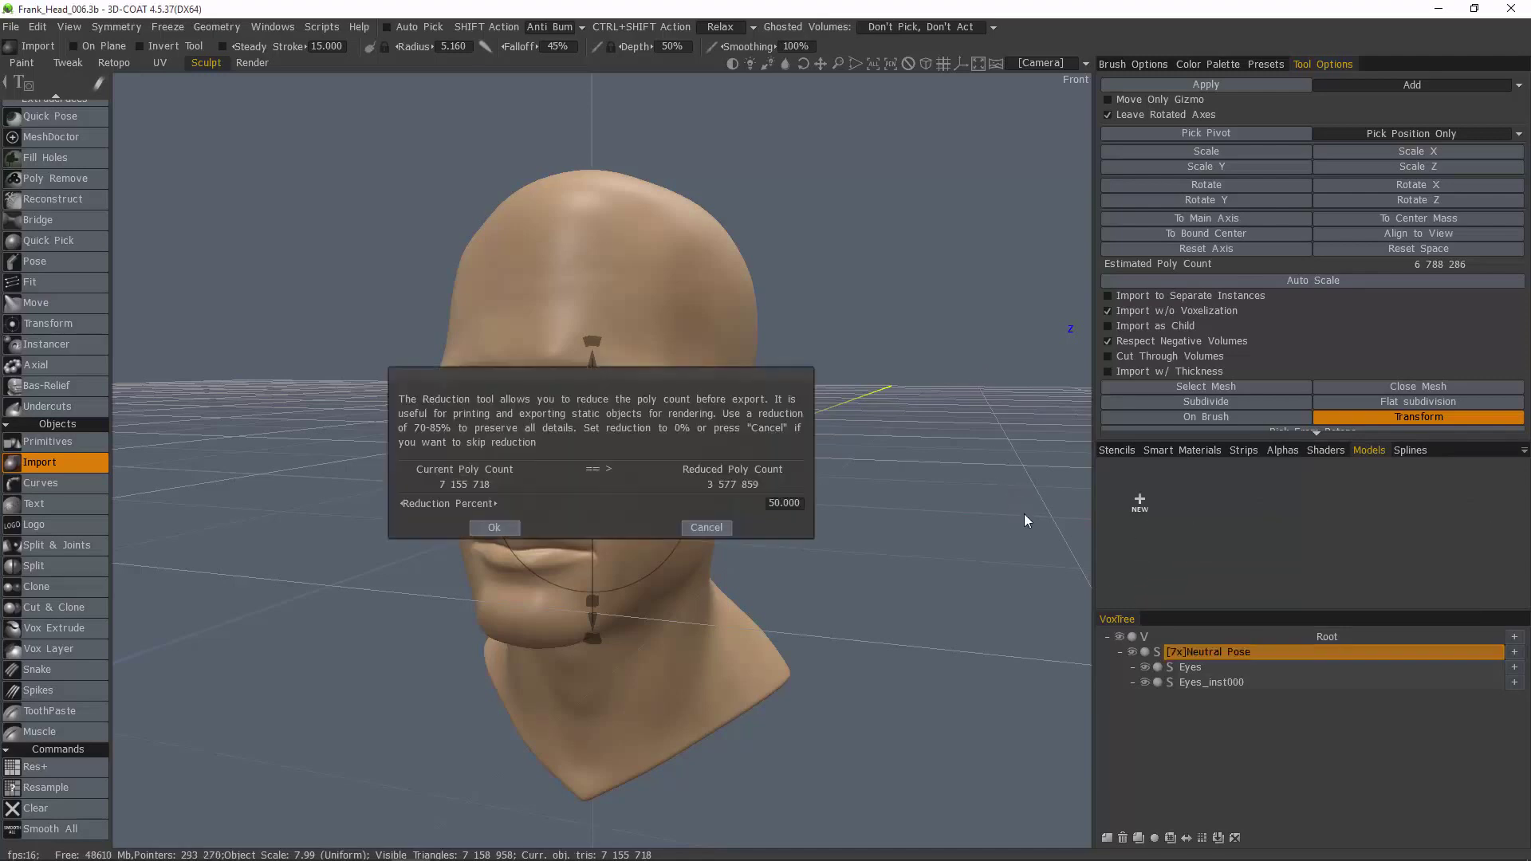
left_click_drag(749, 376, 1013, 106)
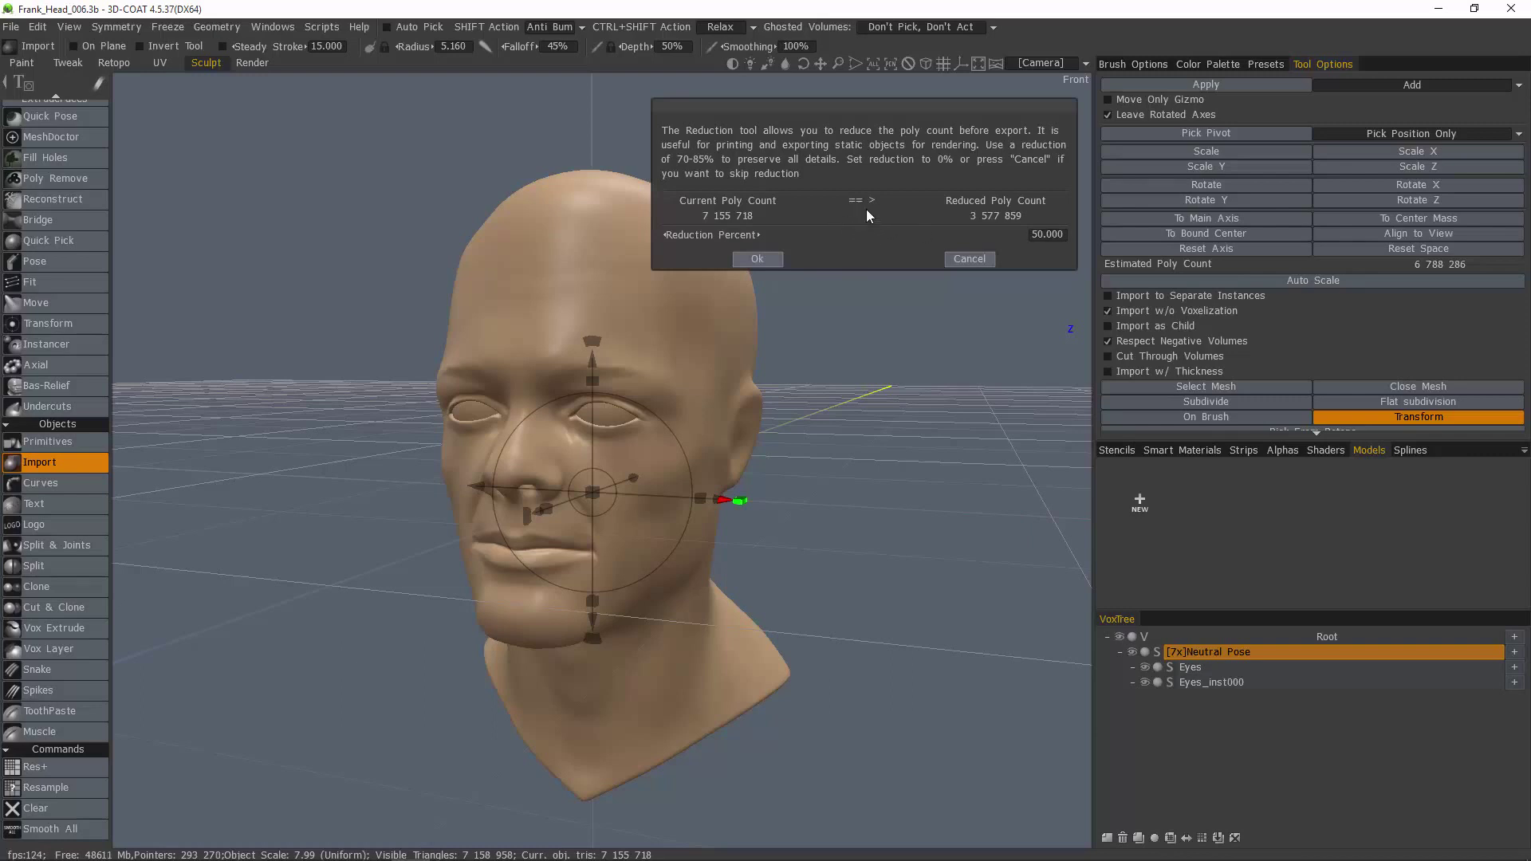
left_click(756, 258)
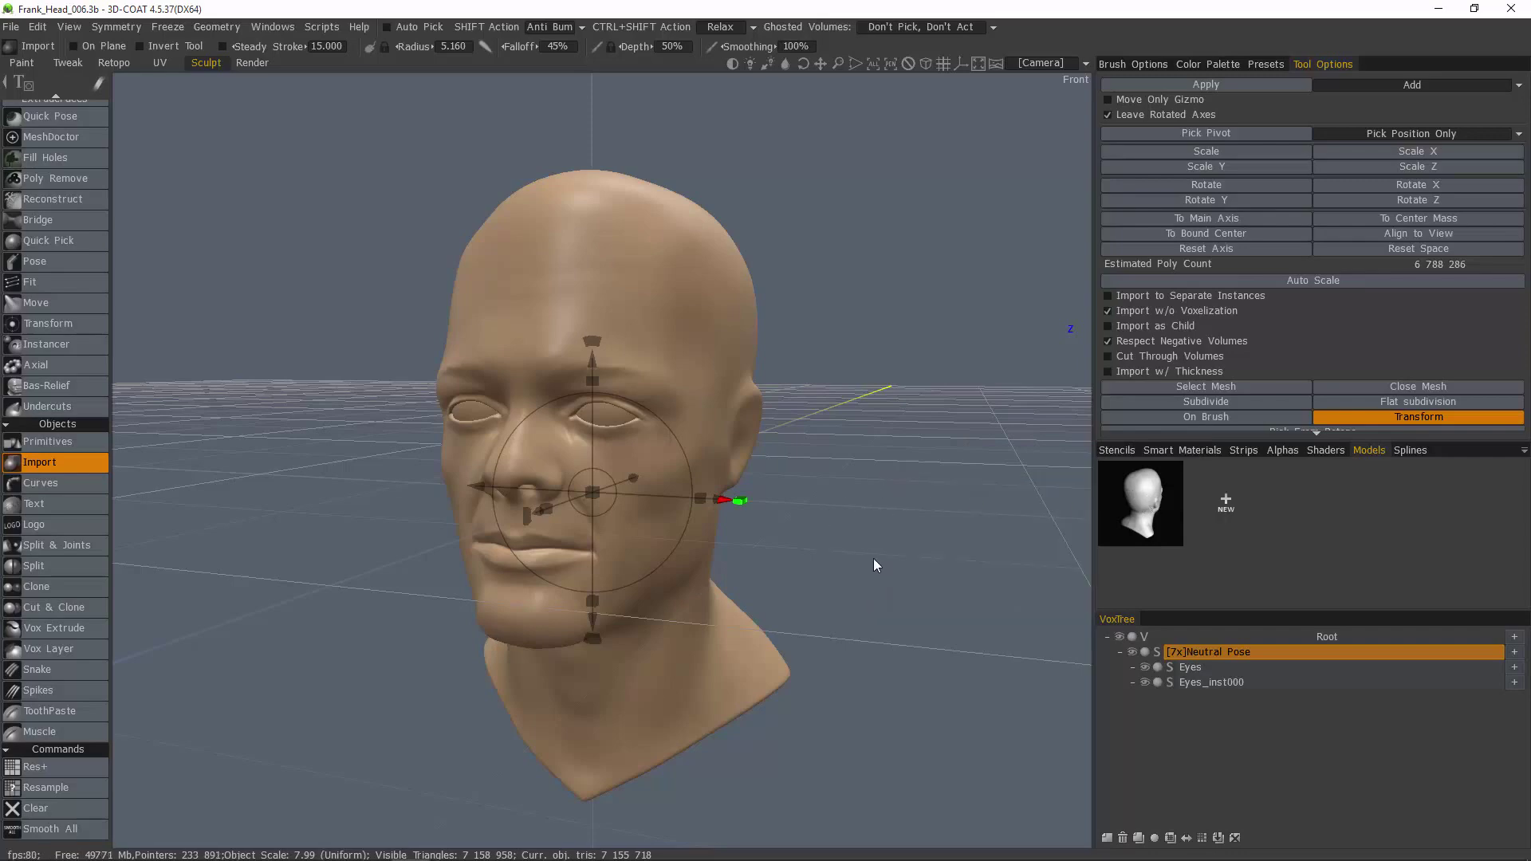
- Rotate the head 180° about the Y axis with Transform, keeping Conform Retopo Mesh enabled, and return to the Draw brush
right_click_drag(867, 515, 822, 483, "alt")
left_click_drag(821, 483, 756, 217, "alt")
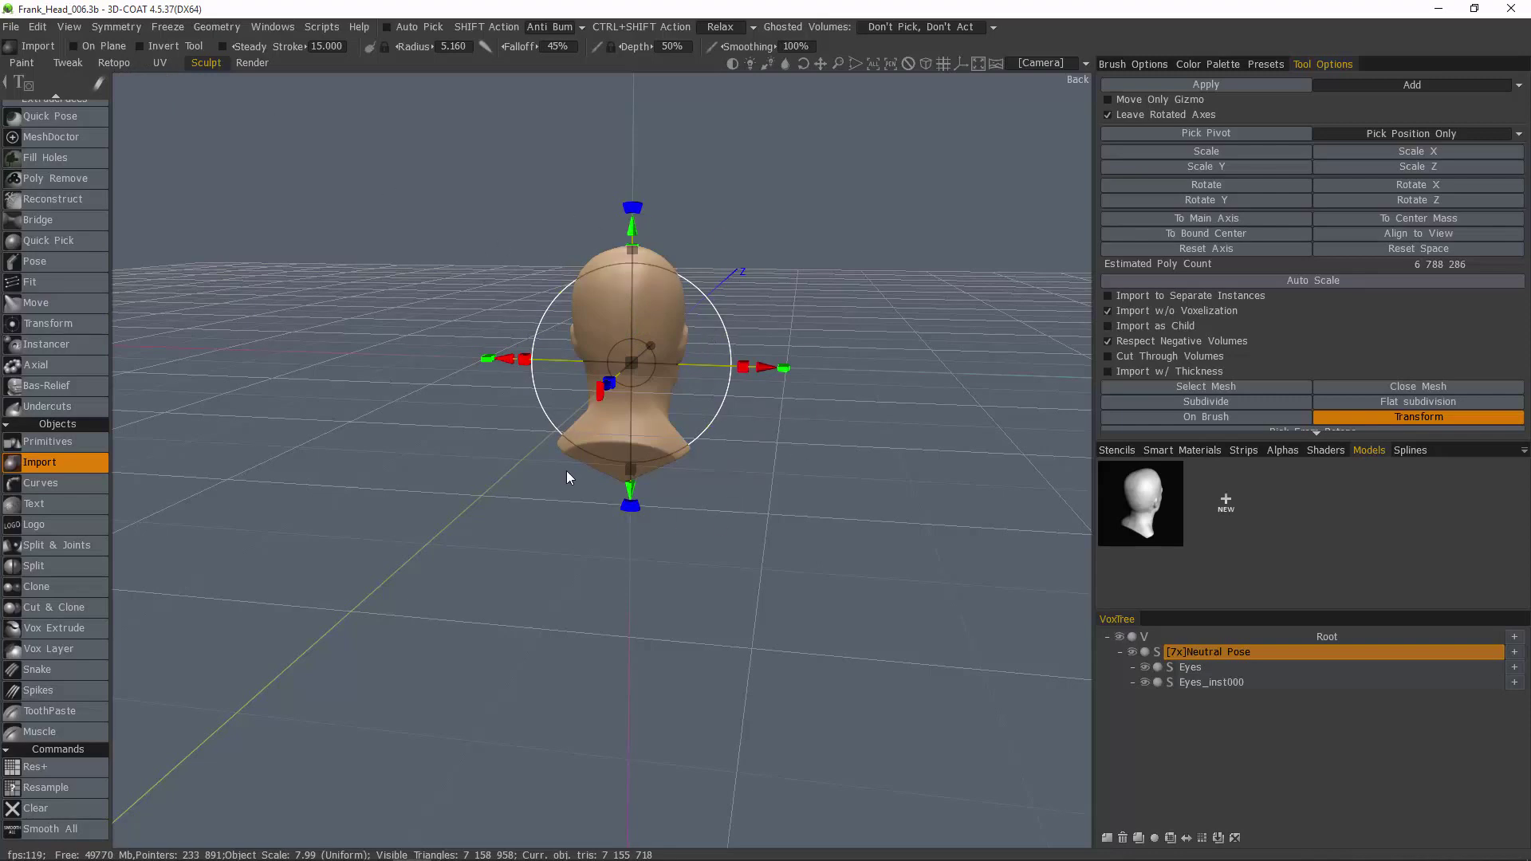
scroll(85, 260, "up", 5)
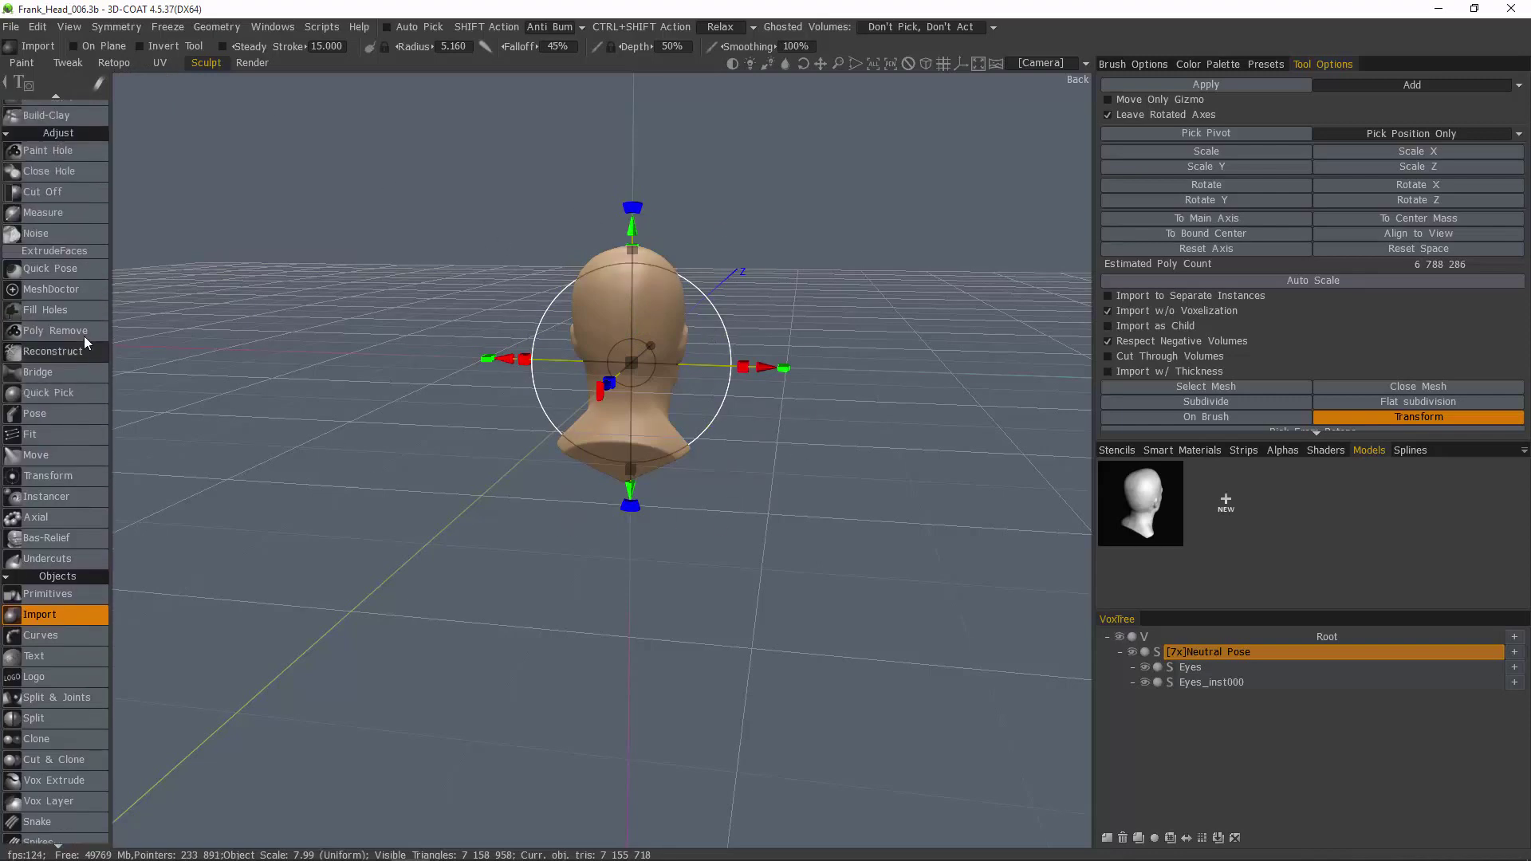
left_click(62, 477)
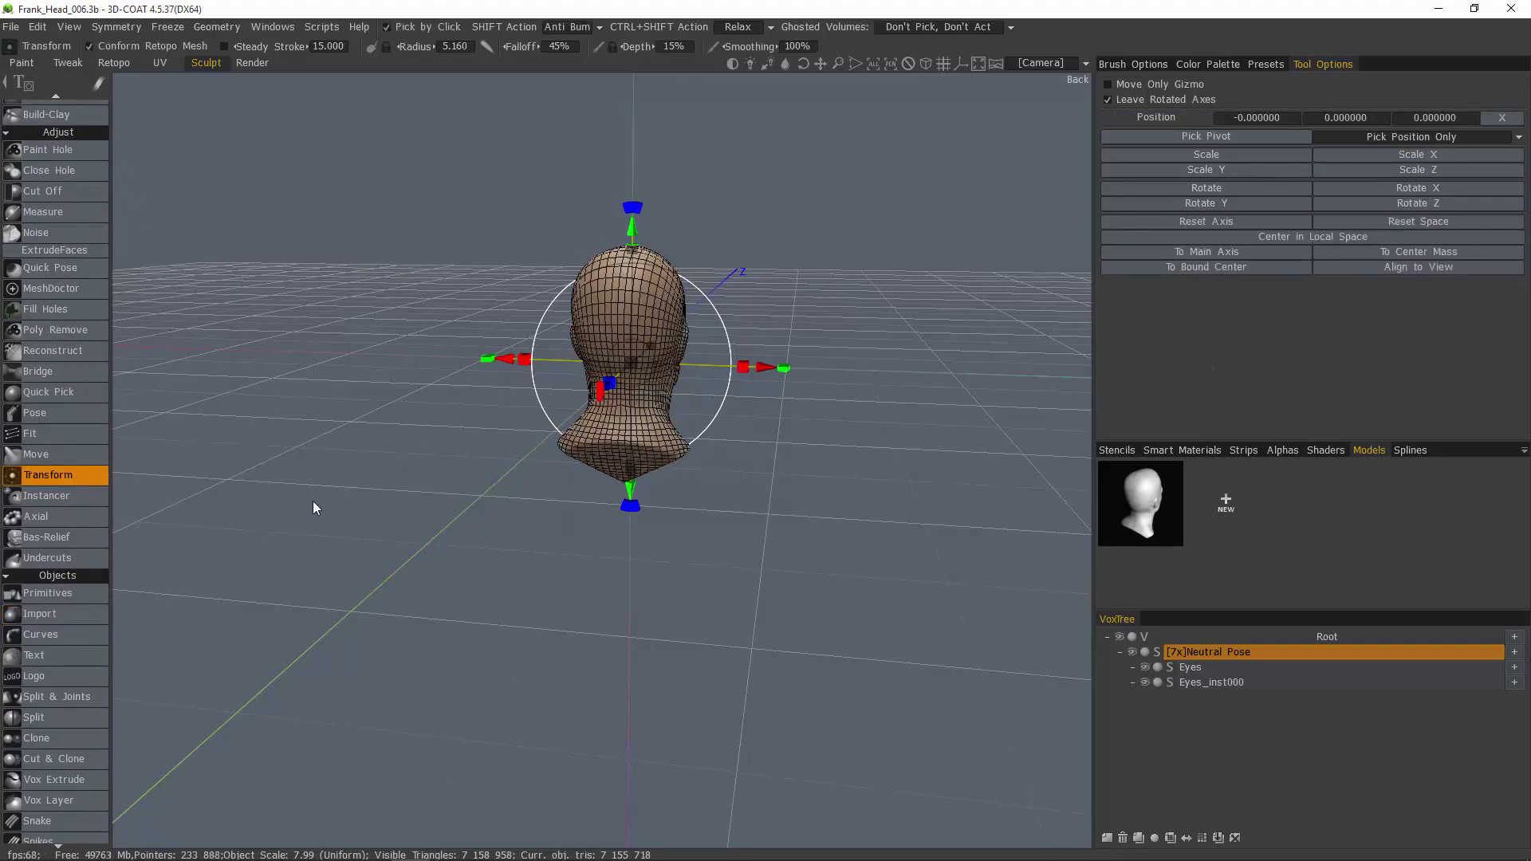
left_click(104, 45)
left_click(104, 45)
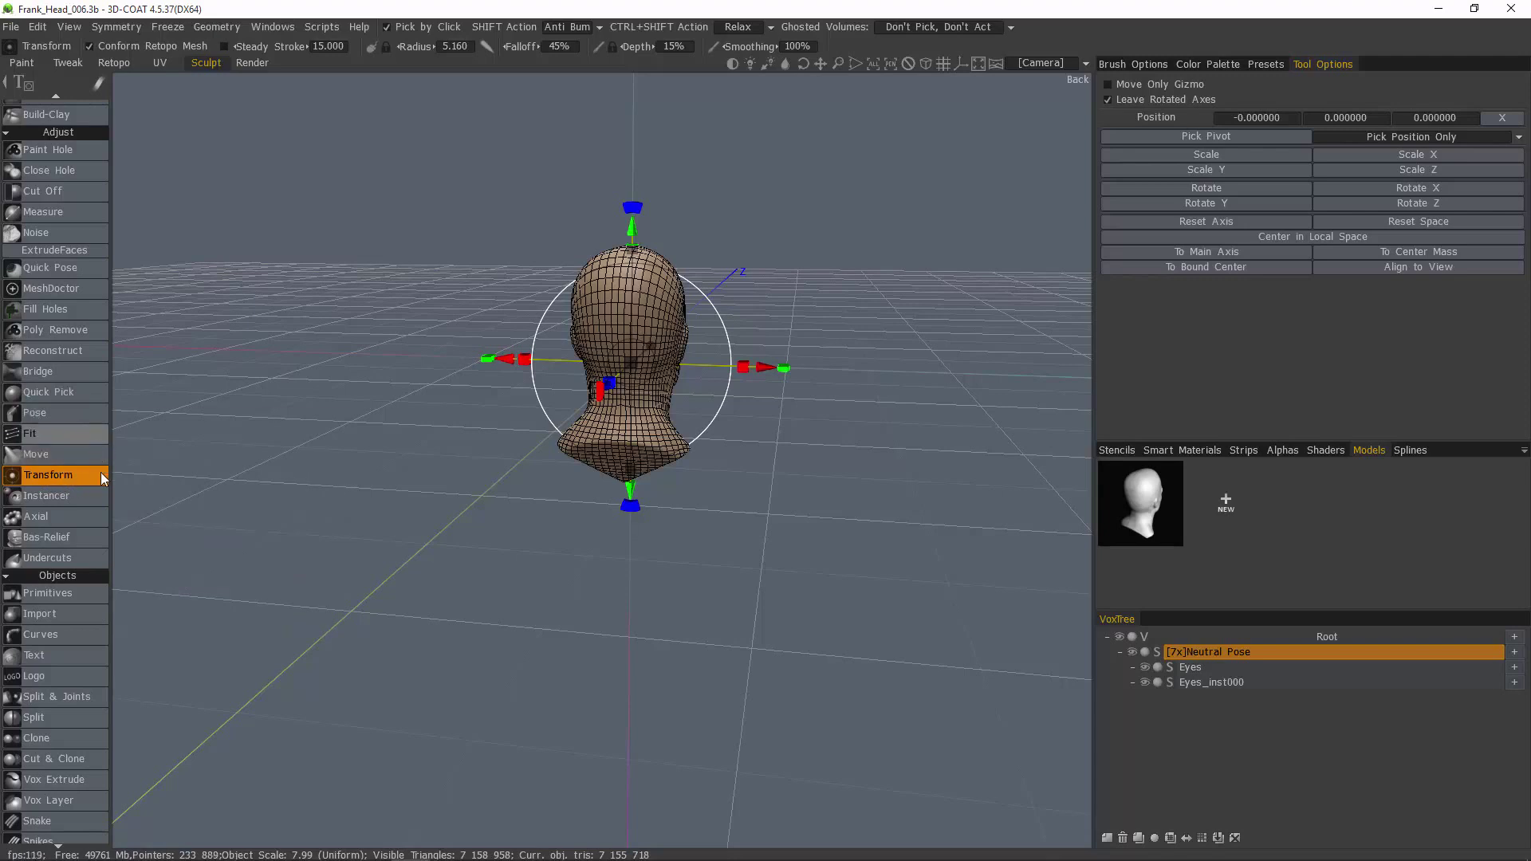
left_click(1217, 203)
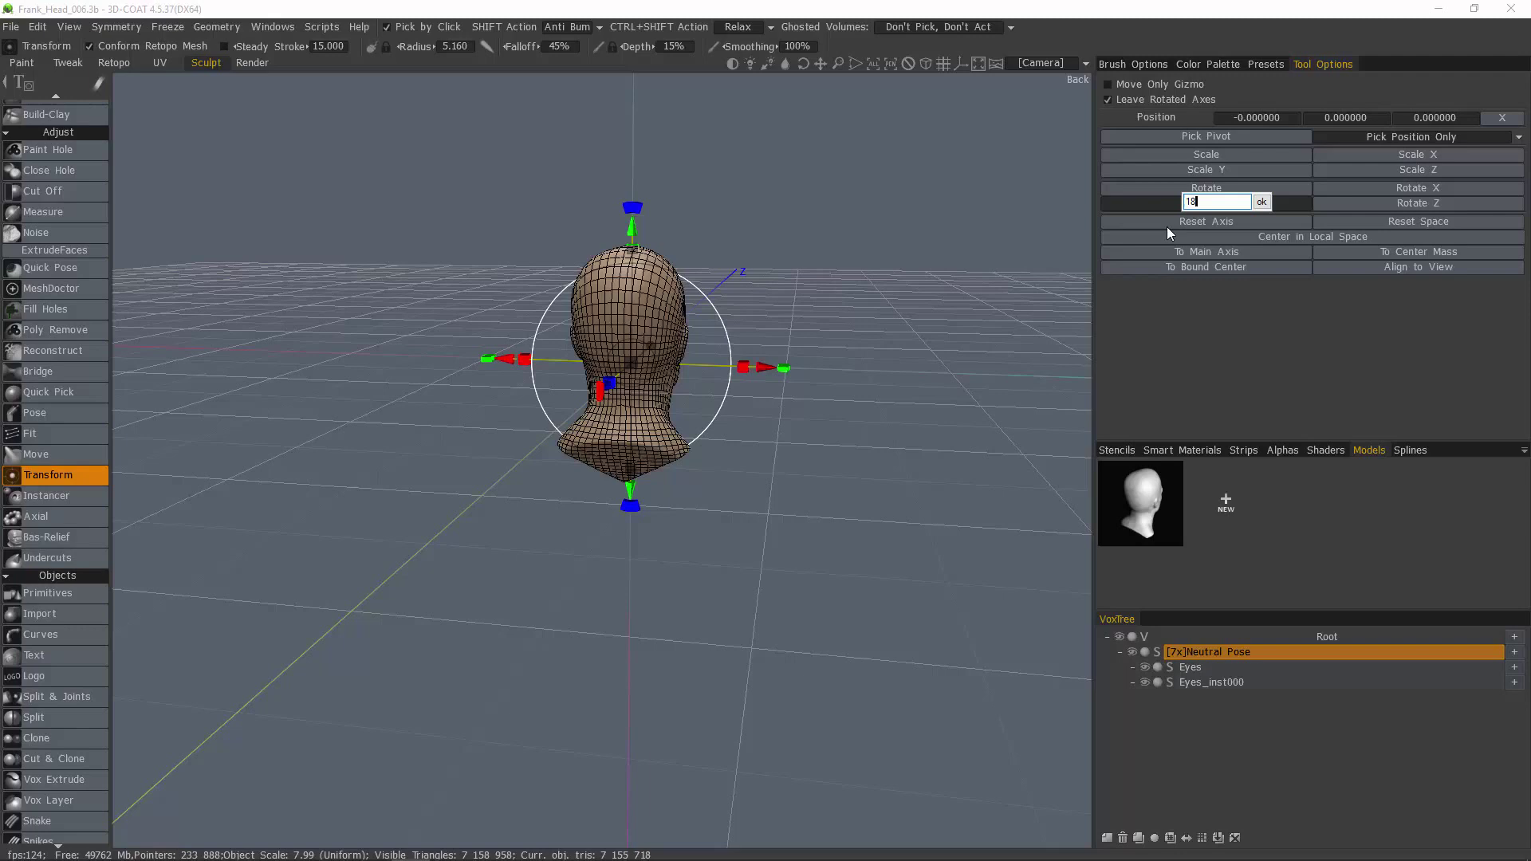
key("Return")
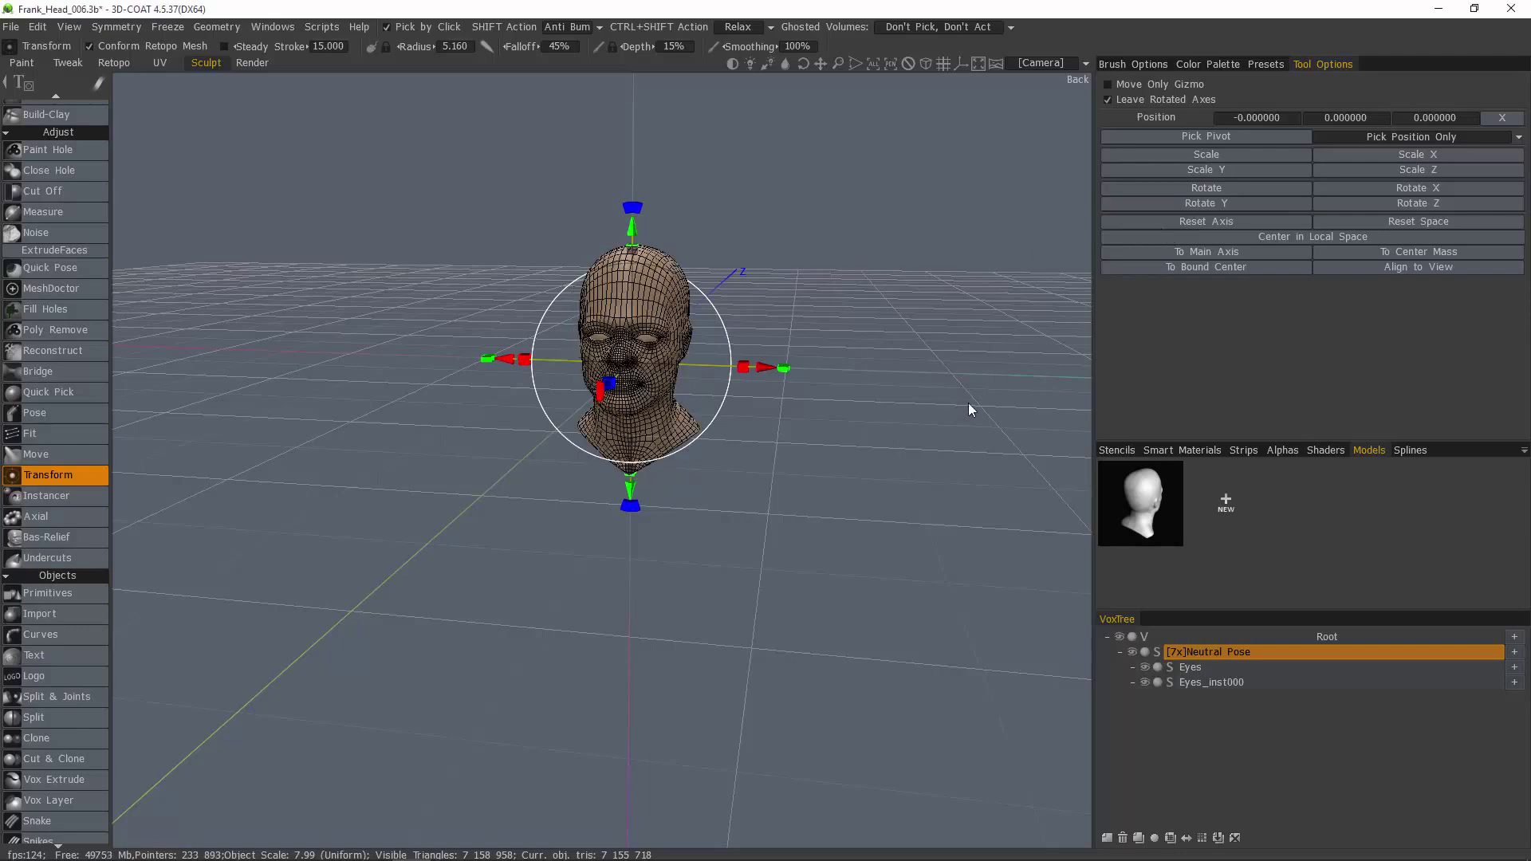
left_click_drag(968, 333, 728, 289)
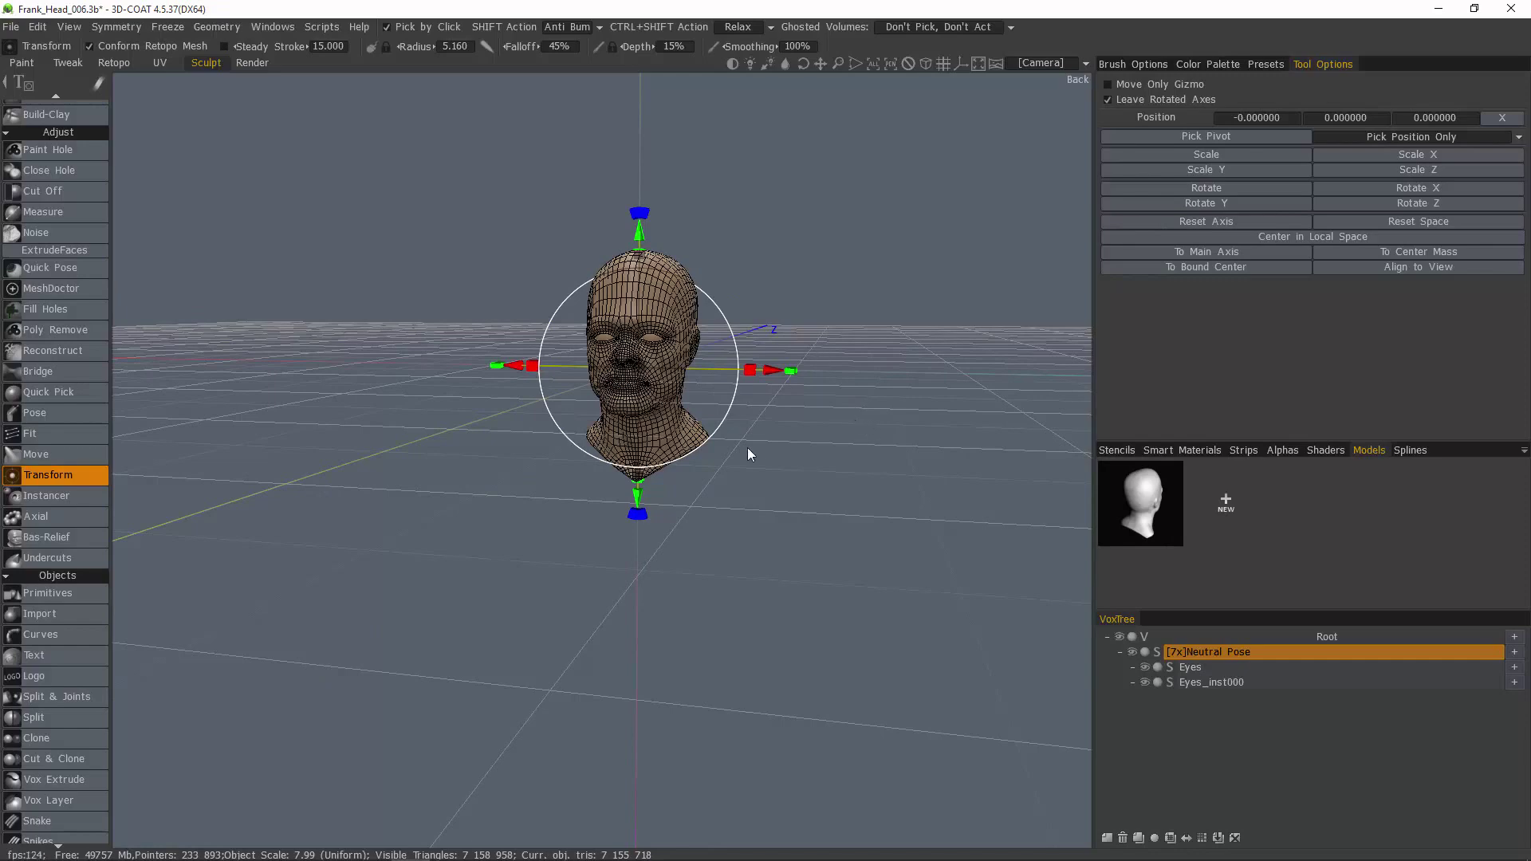
scroll(70, 219, "up", 10)
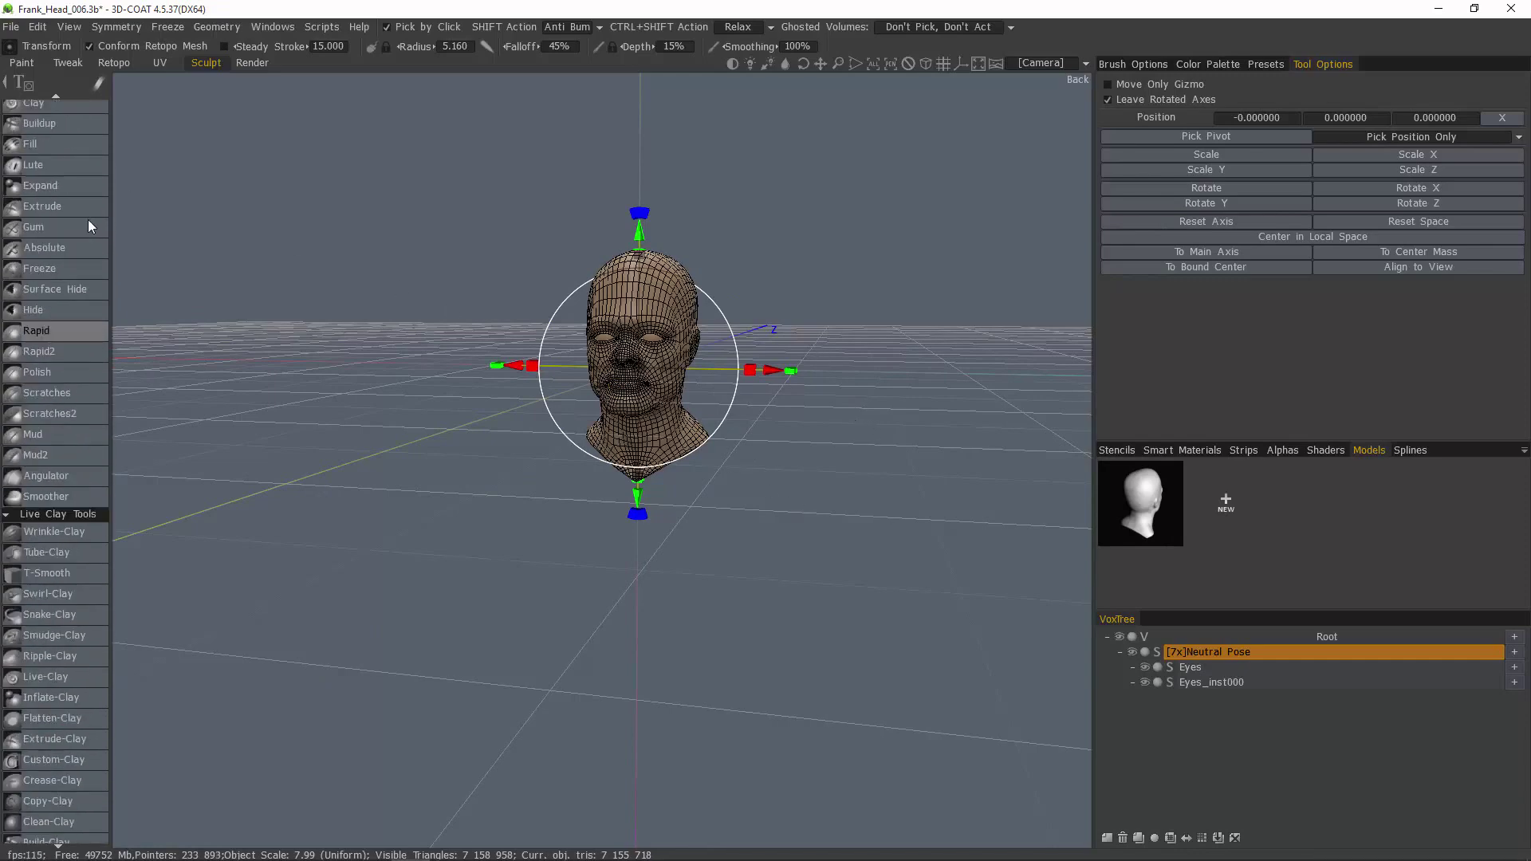
left_click(61, 140)
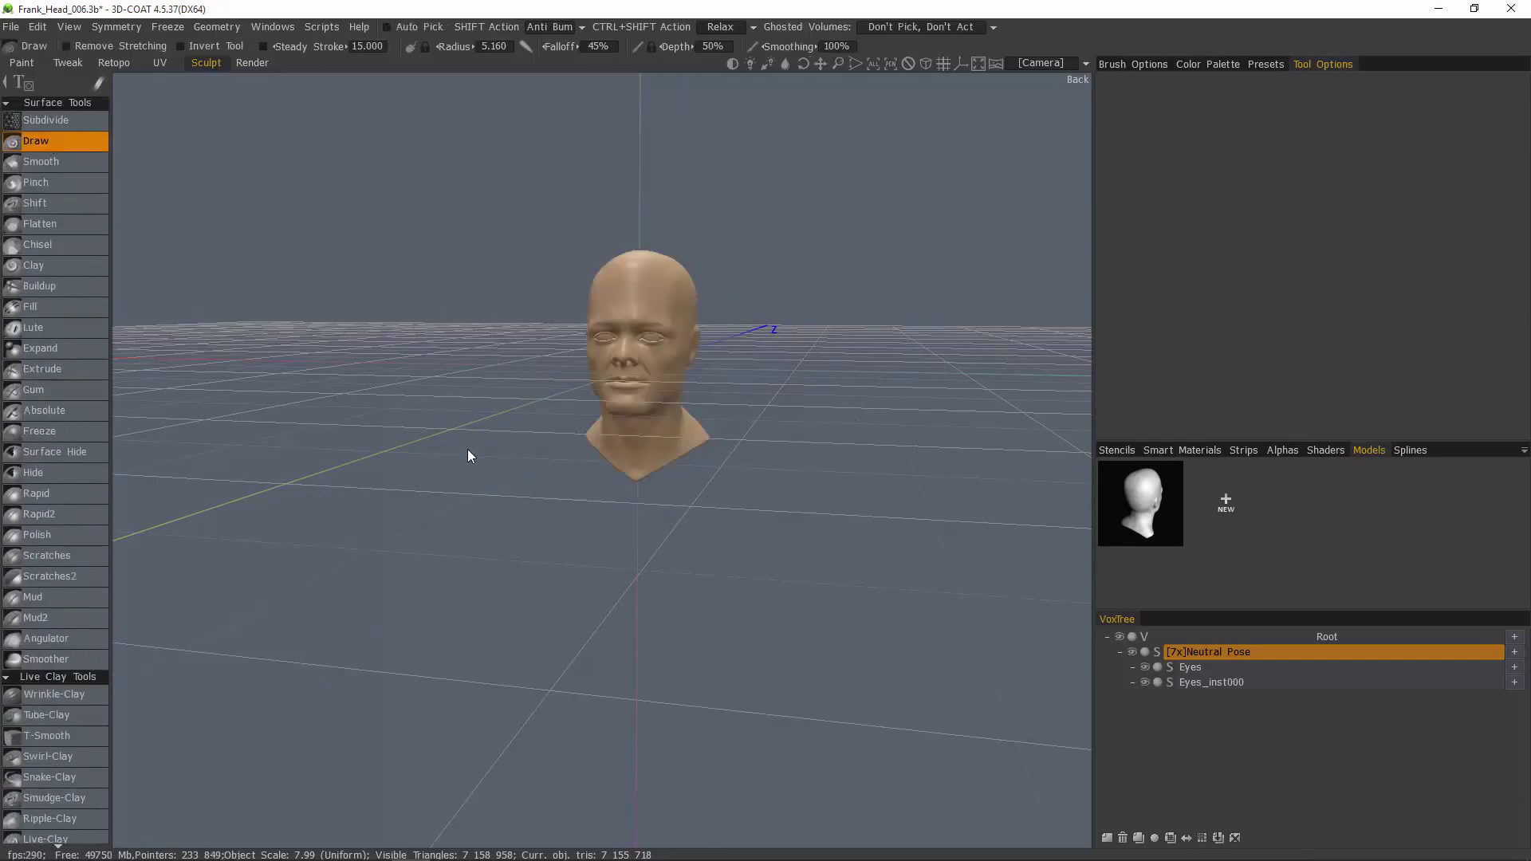
- Save the rotated Neutral Pose head to the model library with a 50% polygon reduction
left_click_drag(500, 461, 1017, 578)
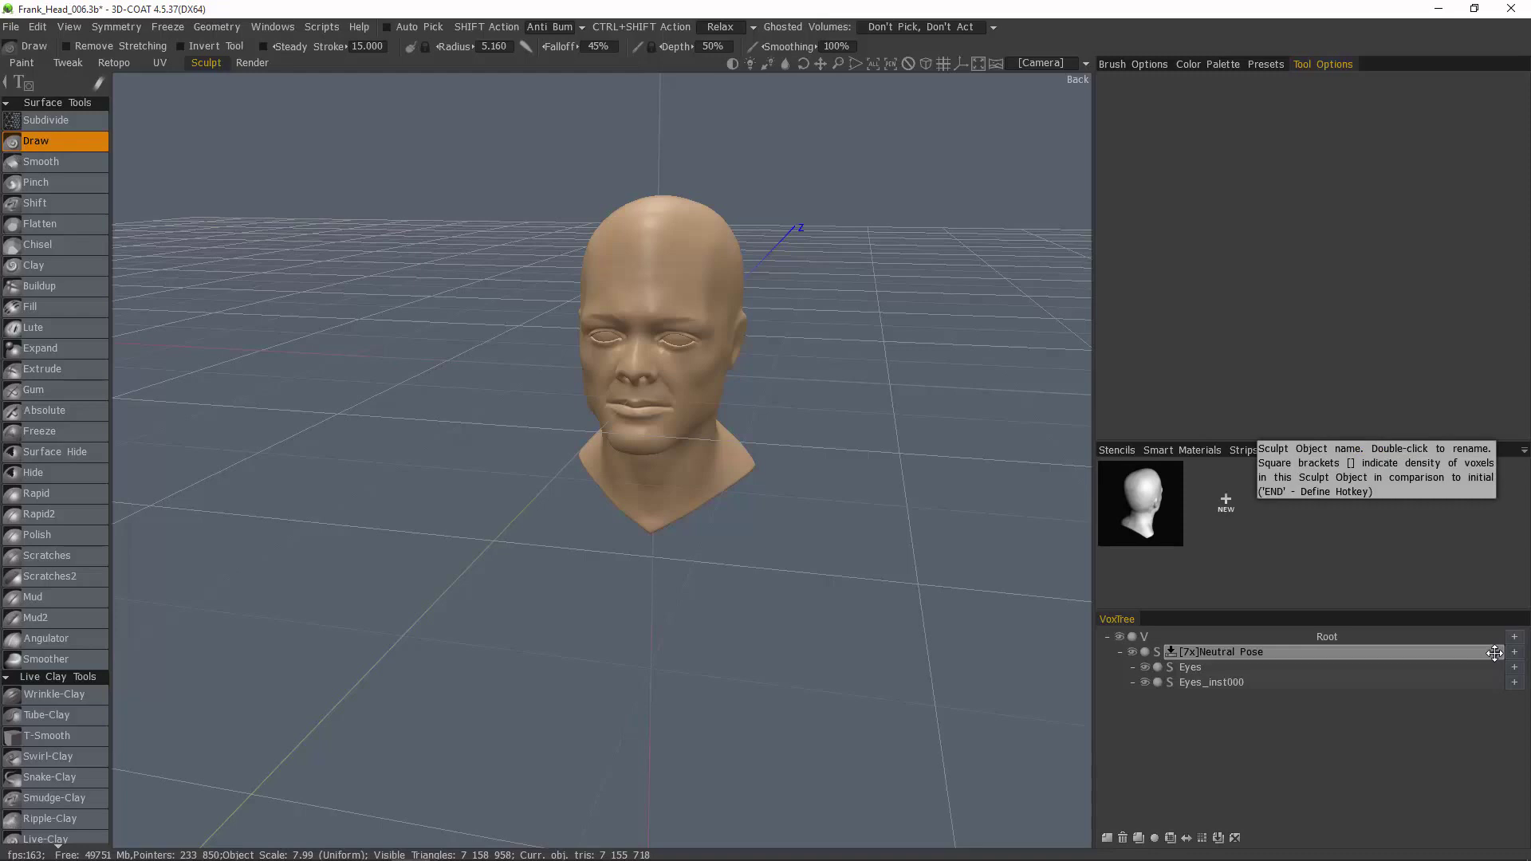
left_click_drag(1496, 651, 1460, 547)
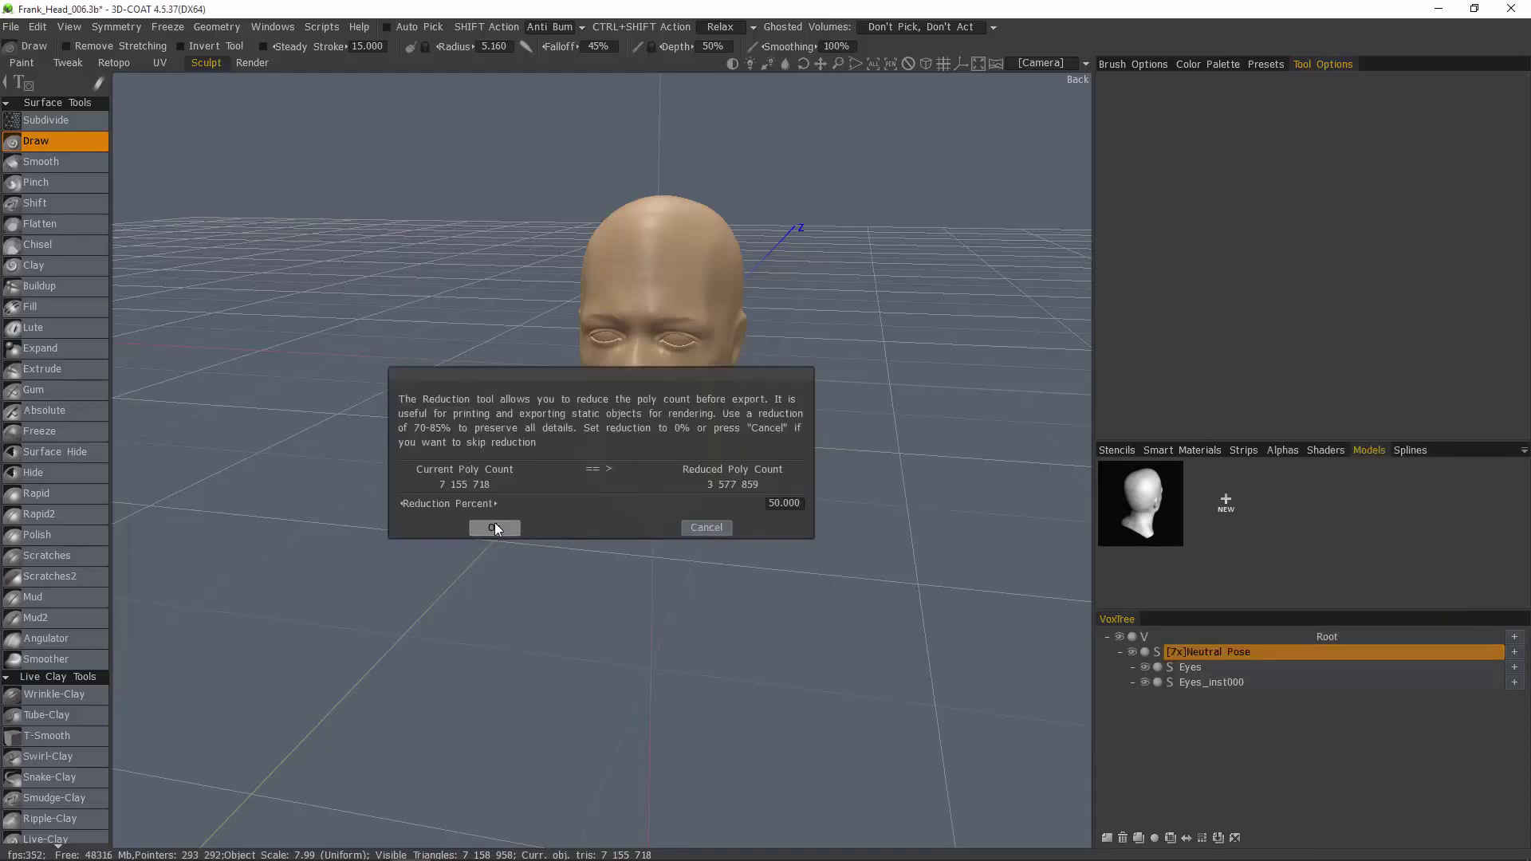
left_click(495, 527)
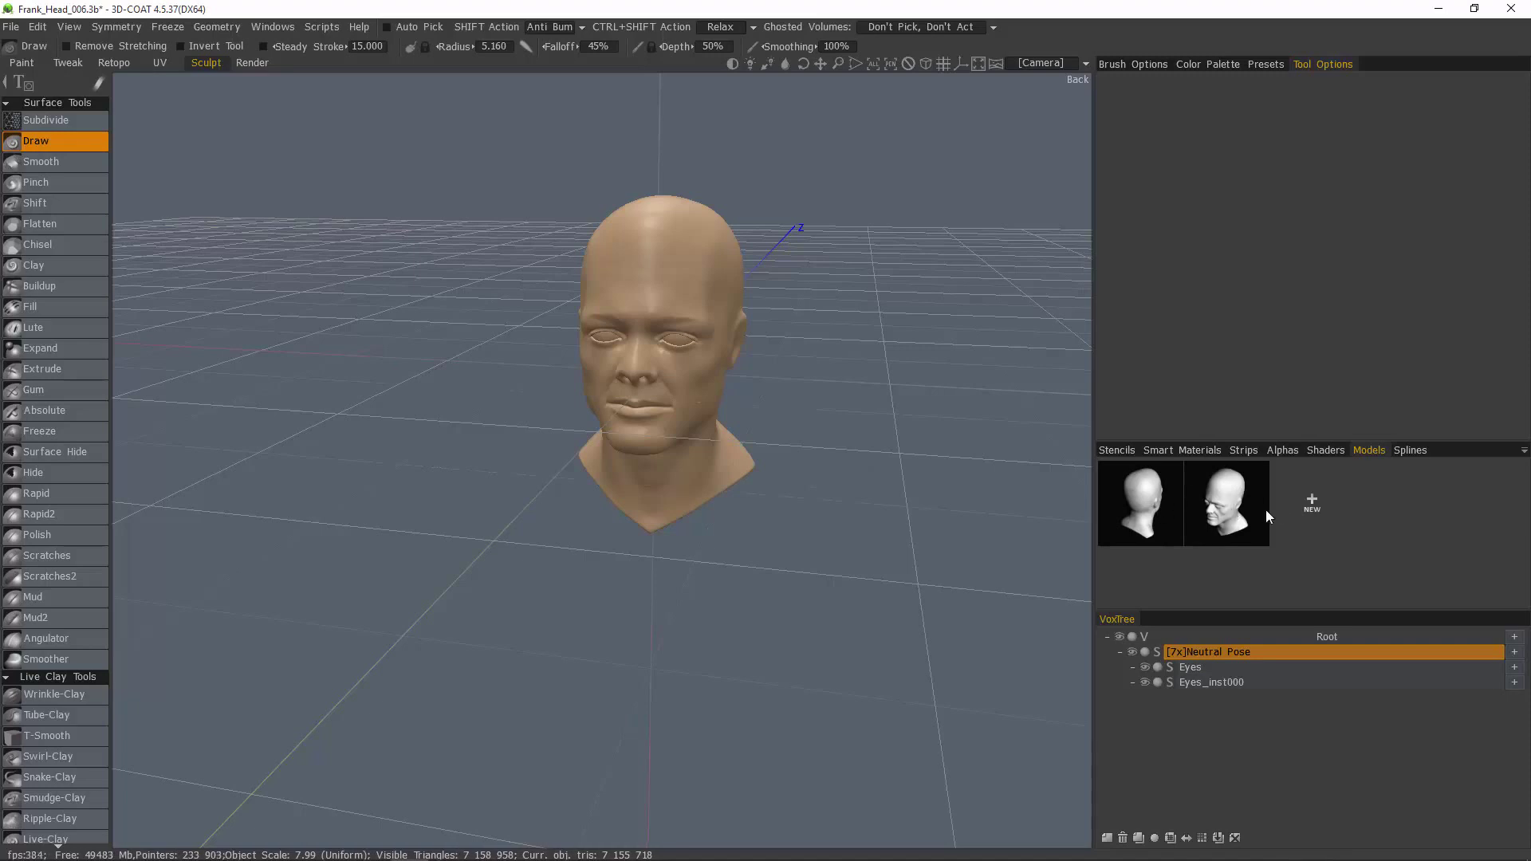
- Delete the first stored head, whose thumbnail shows the back of the head, from the model library
right_click(1146, 508)
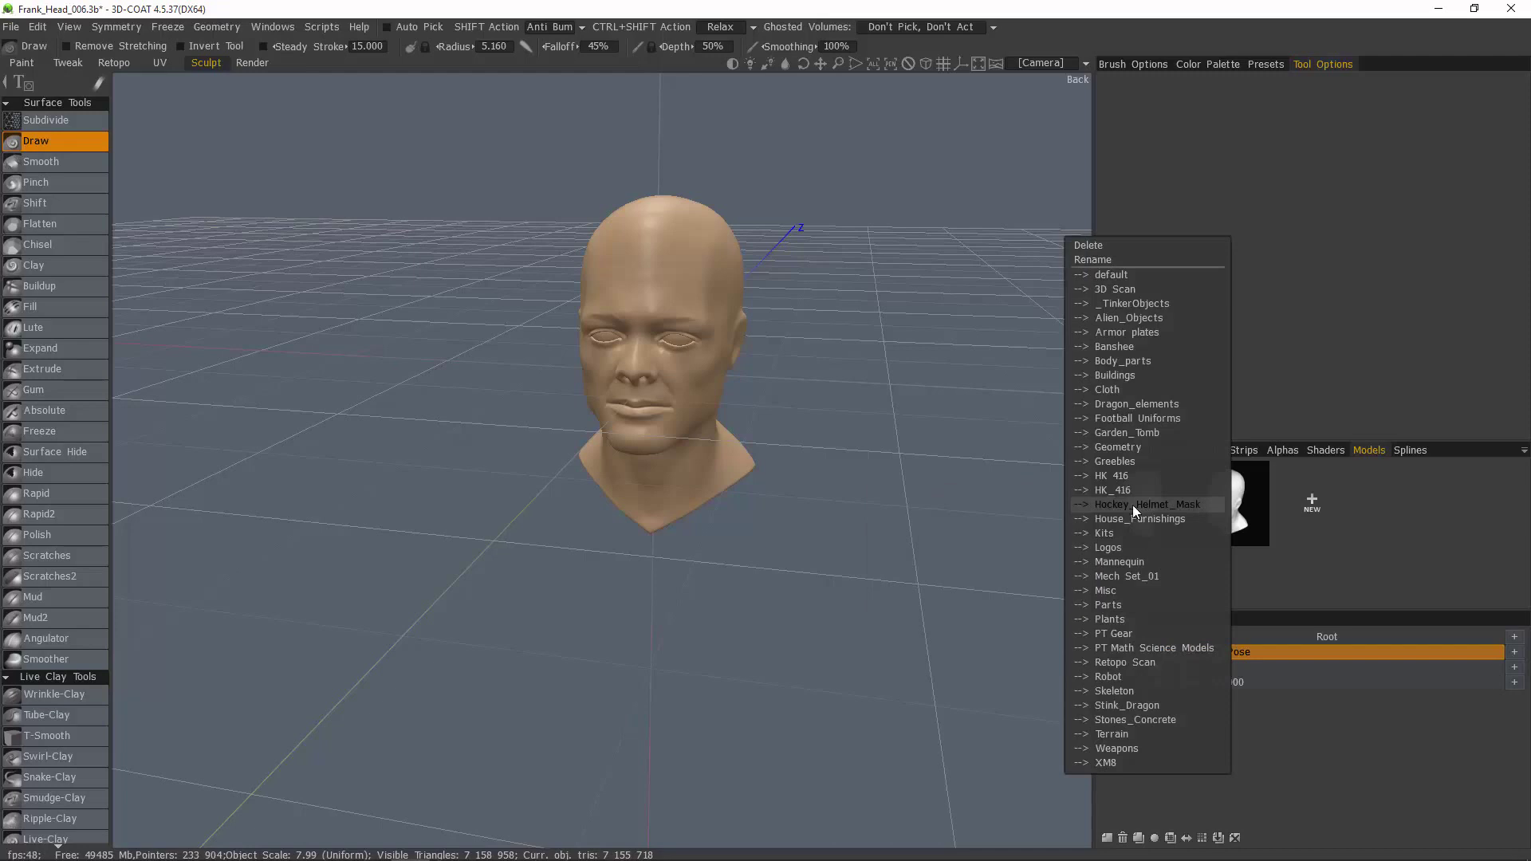
left_click(1089, 245)
- In the Retopo room, add a new retopo model library folder named Morph_LowPoly
middle_click_drag(848, 519, 848, 578)
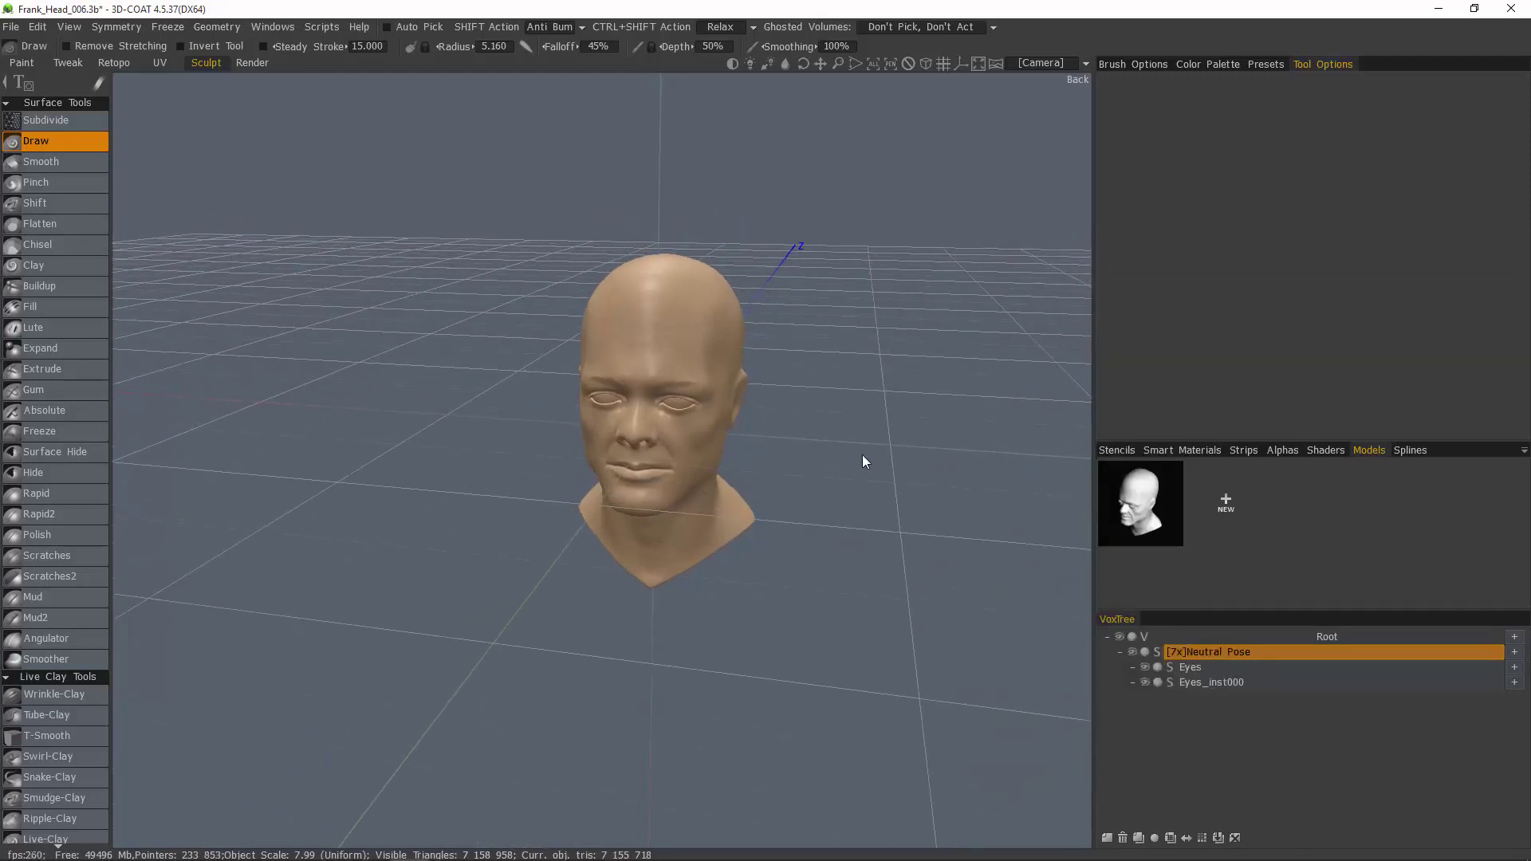
left_click(113, 64)
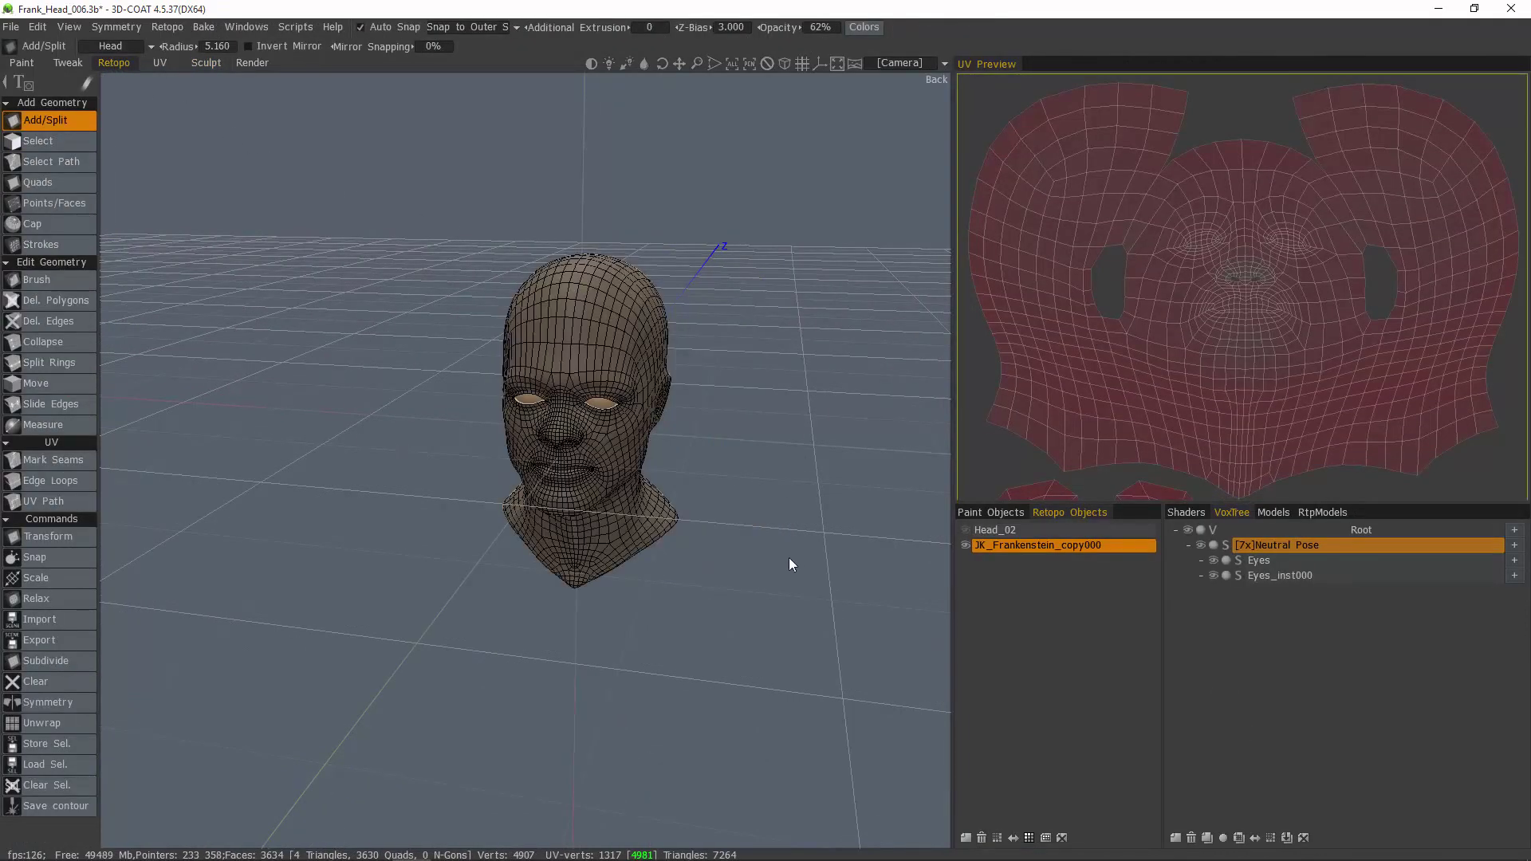
left_click_drag(788, 557, 1320, 509)
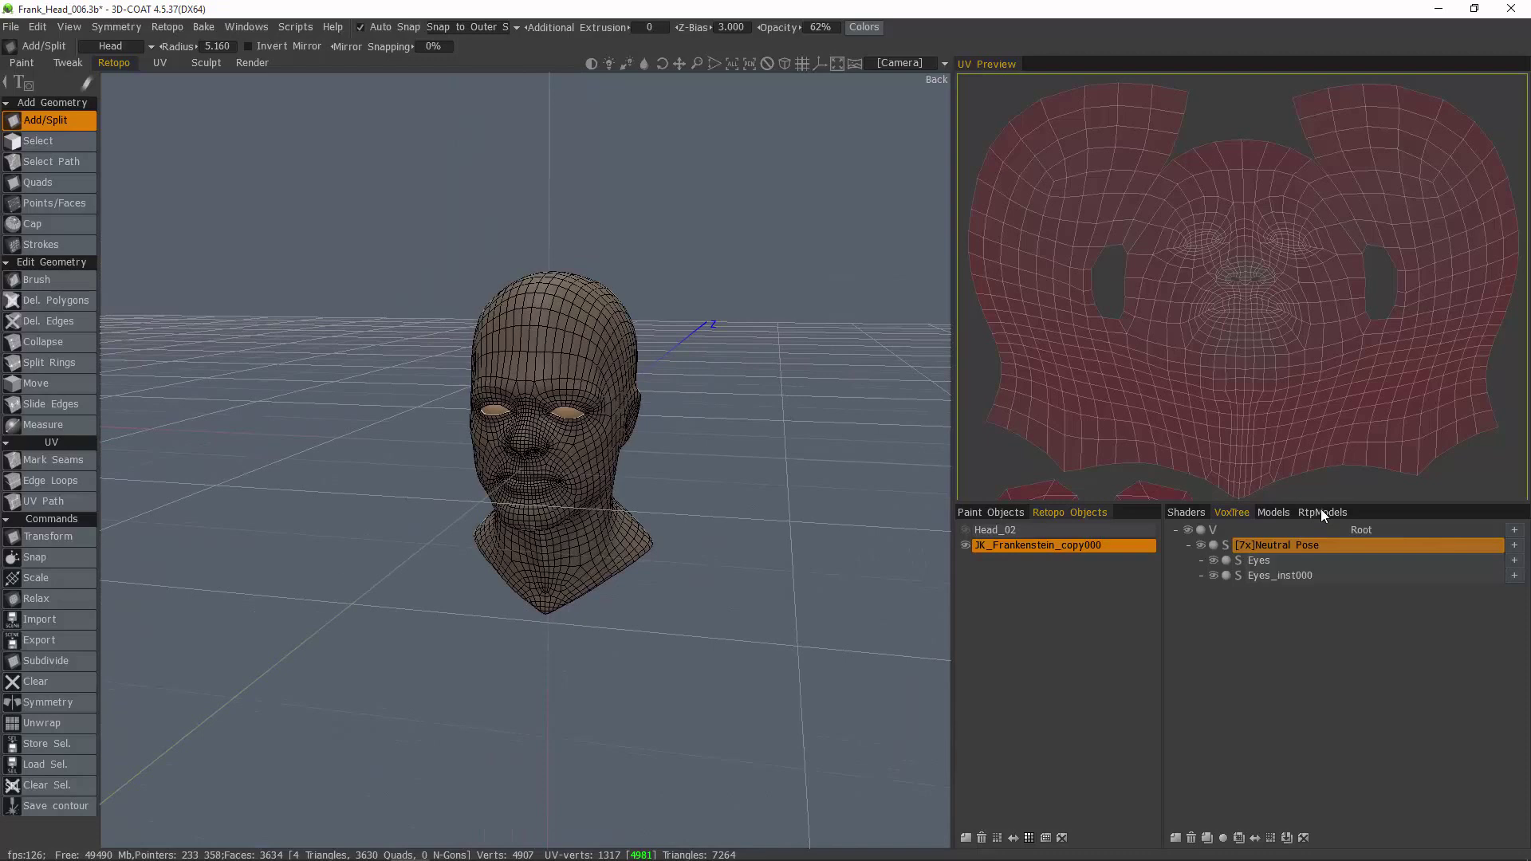
left_click(1322, 512)
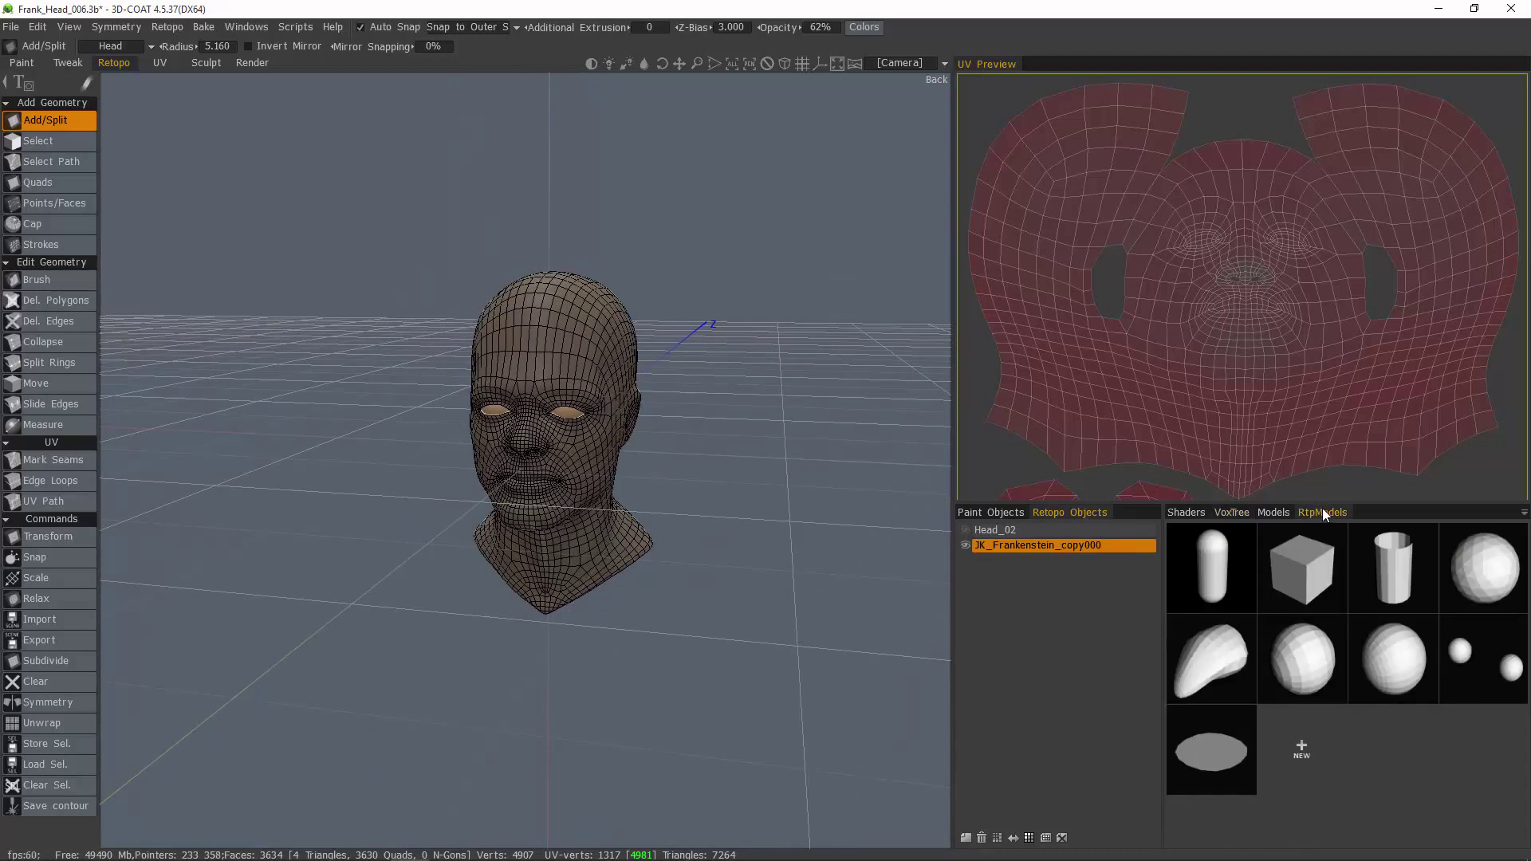
left_click(1525, 516)
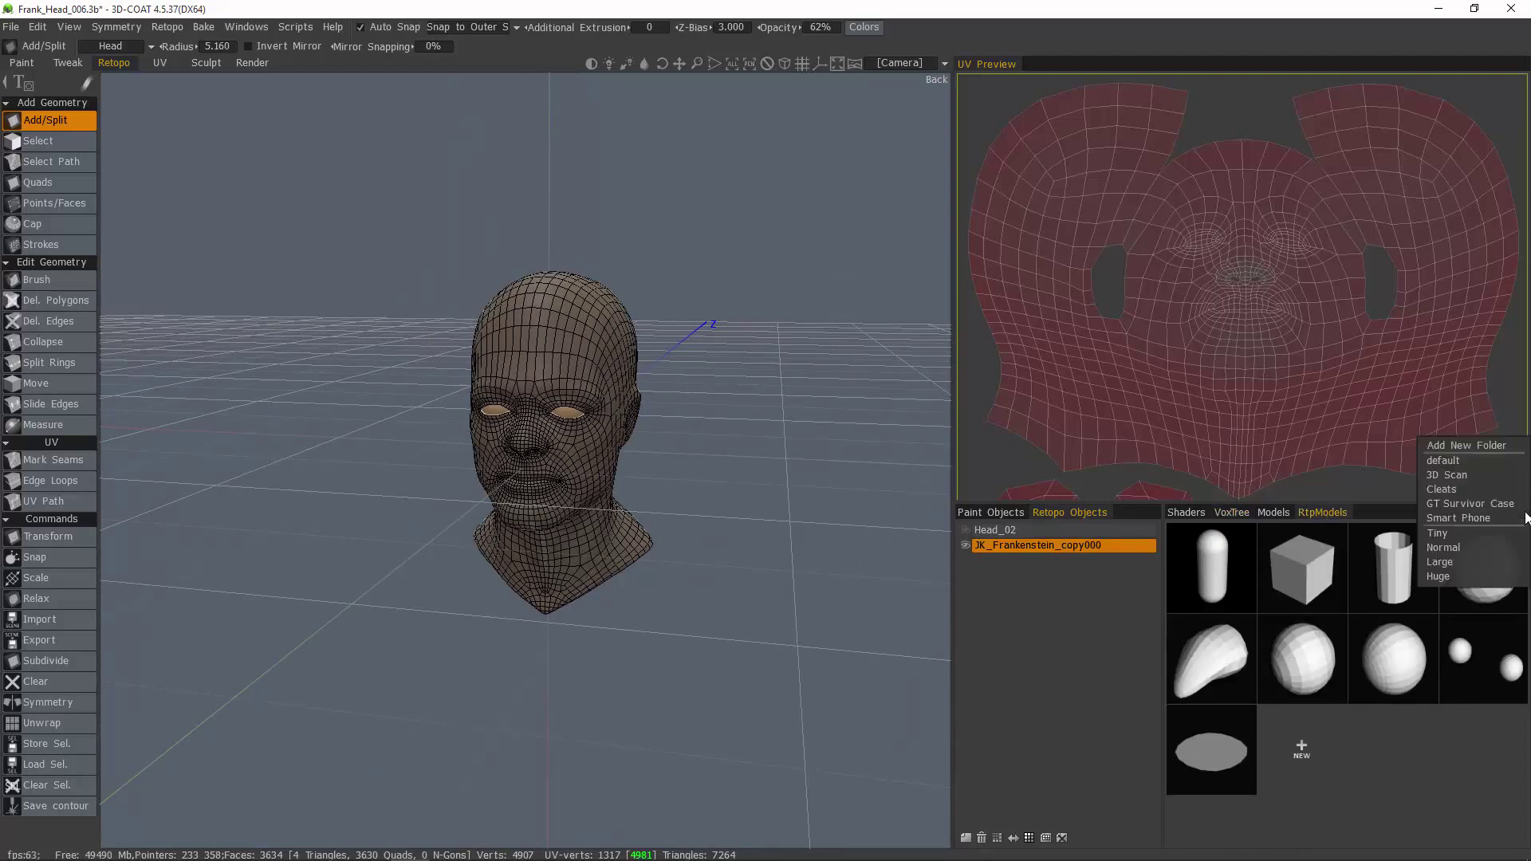
left_click(1453, 446)
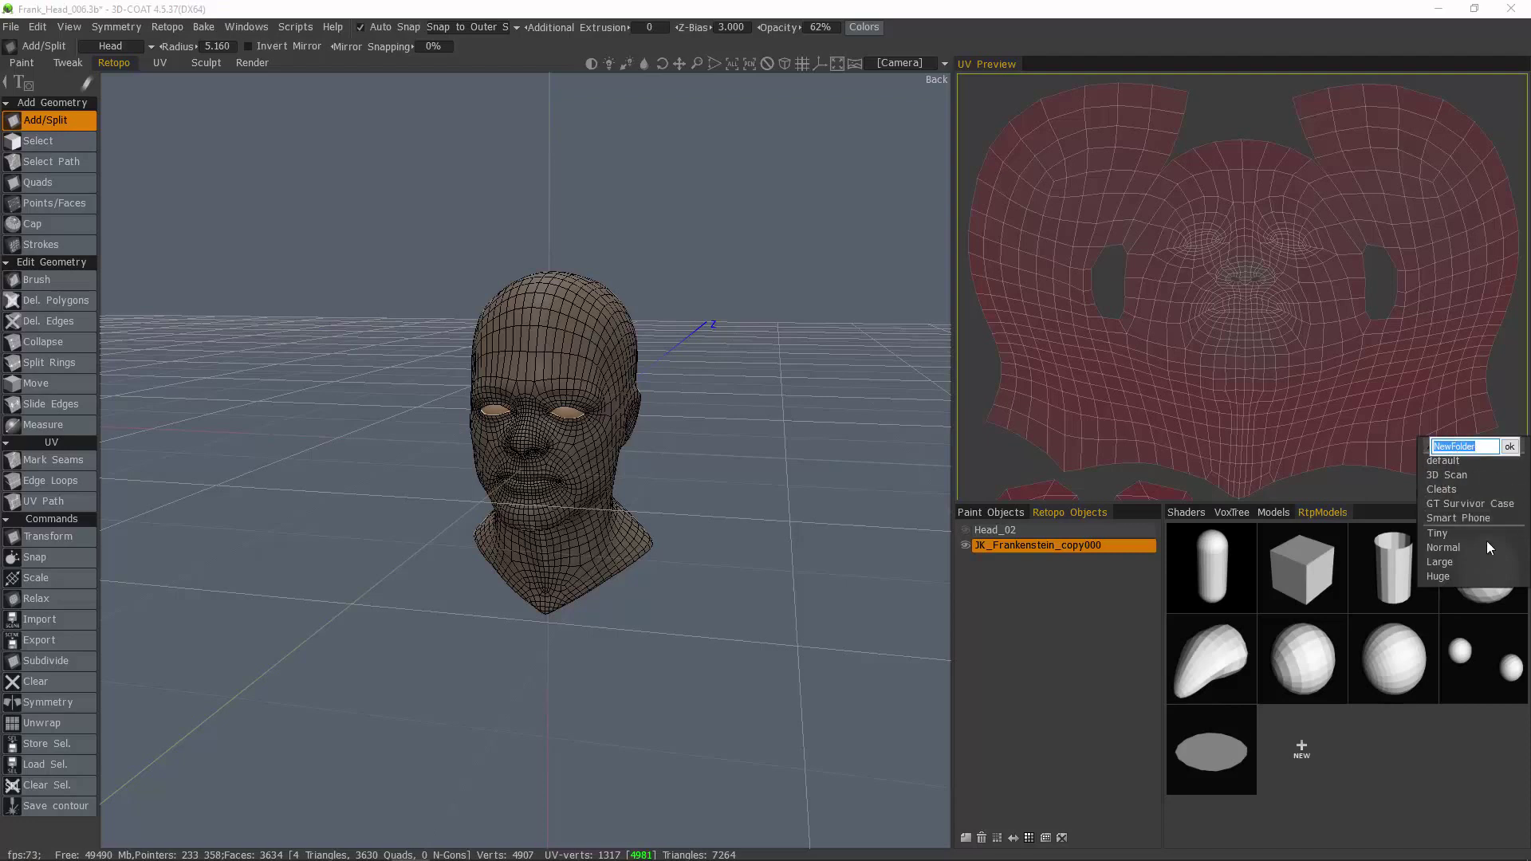
type("Morph_LowPoly")
key("Return")
- Rename the JK_Frankenstein_copy000 retopo mesh as Neutral Pose and store it in the Morph_LowPoly folder
double_click(1036, 545)
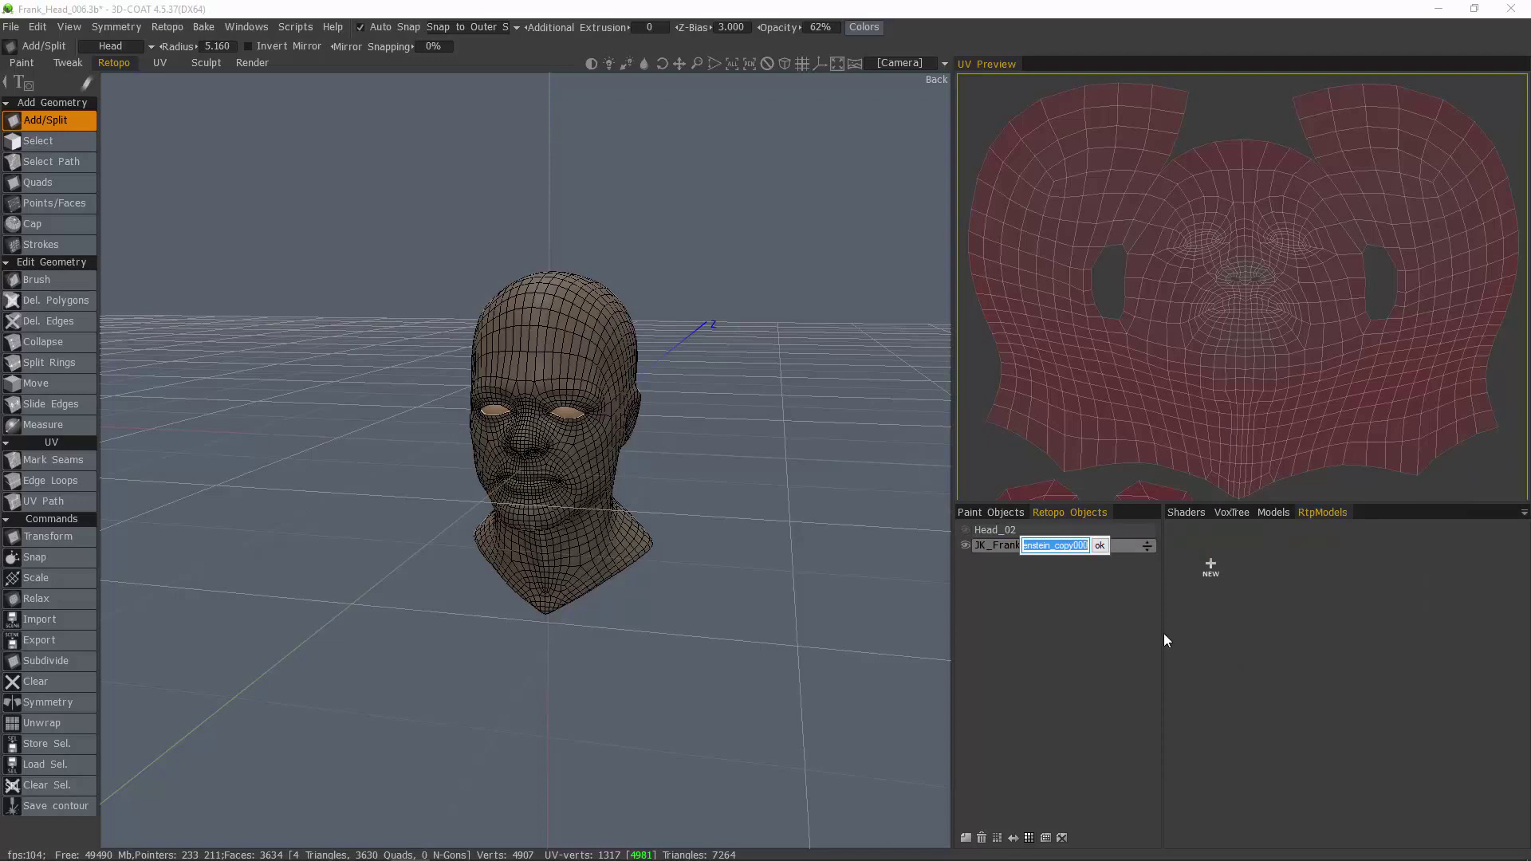
type("Neutral Pose")
key("Return")
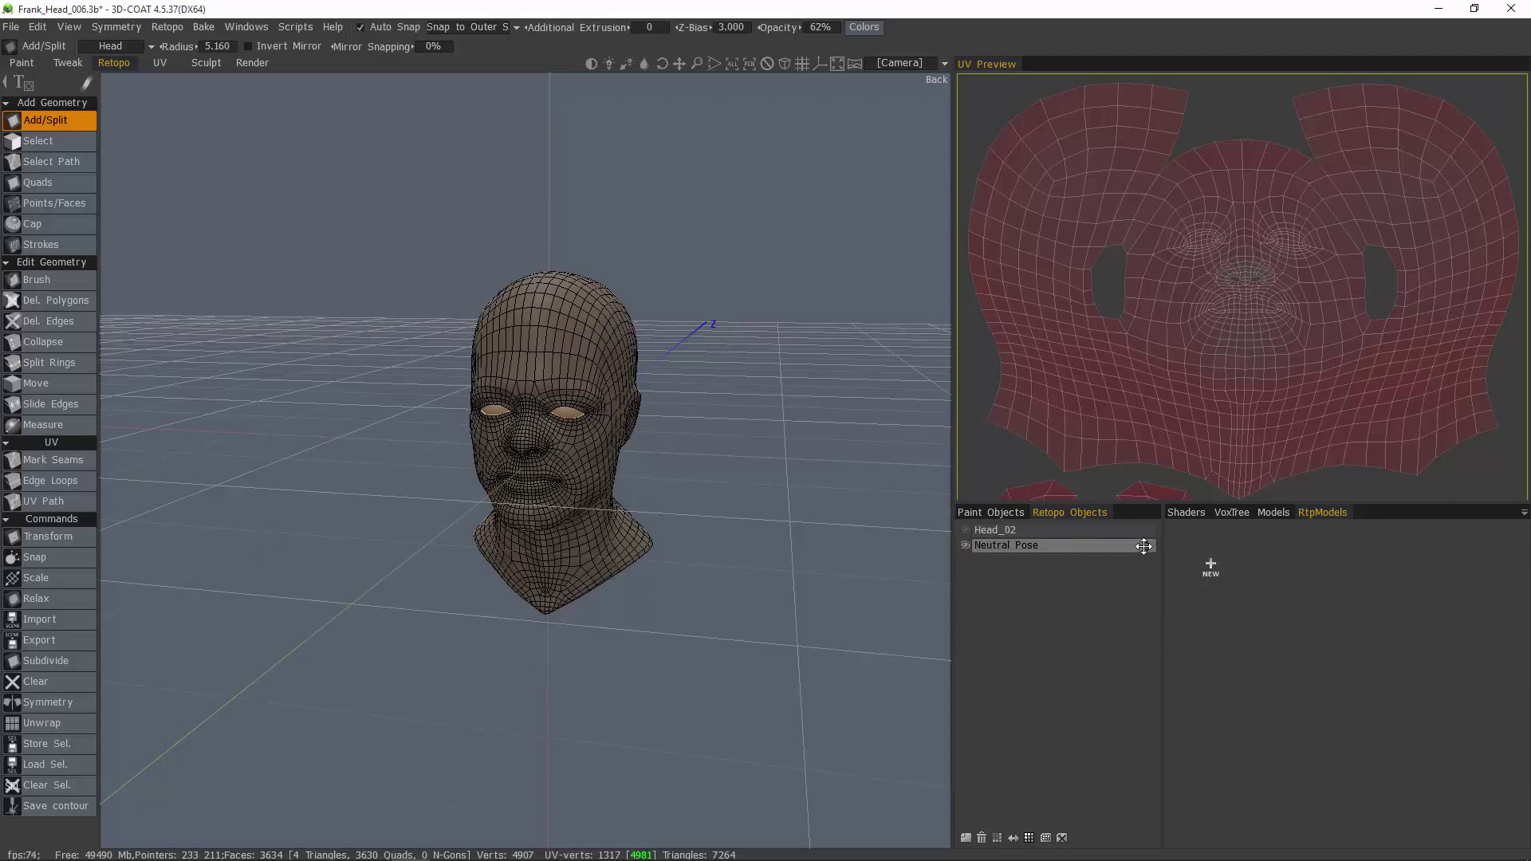
left_click_drag(1144, 546, 1407, 618)
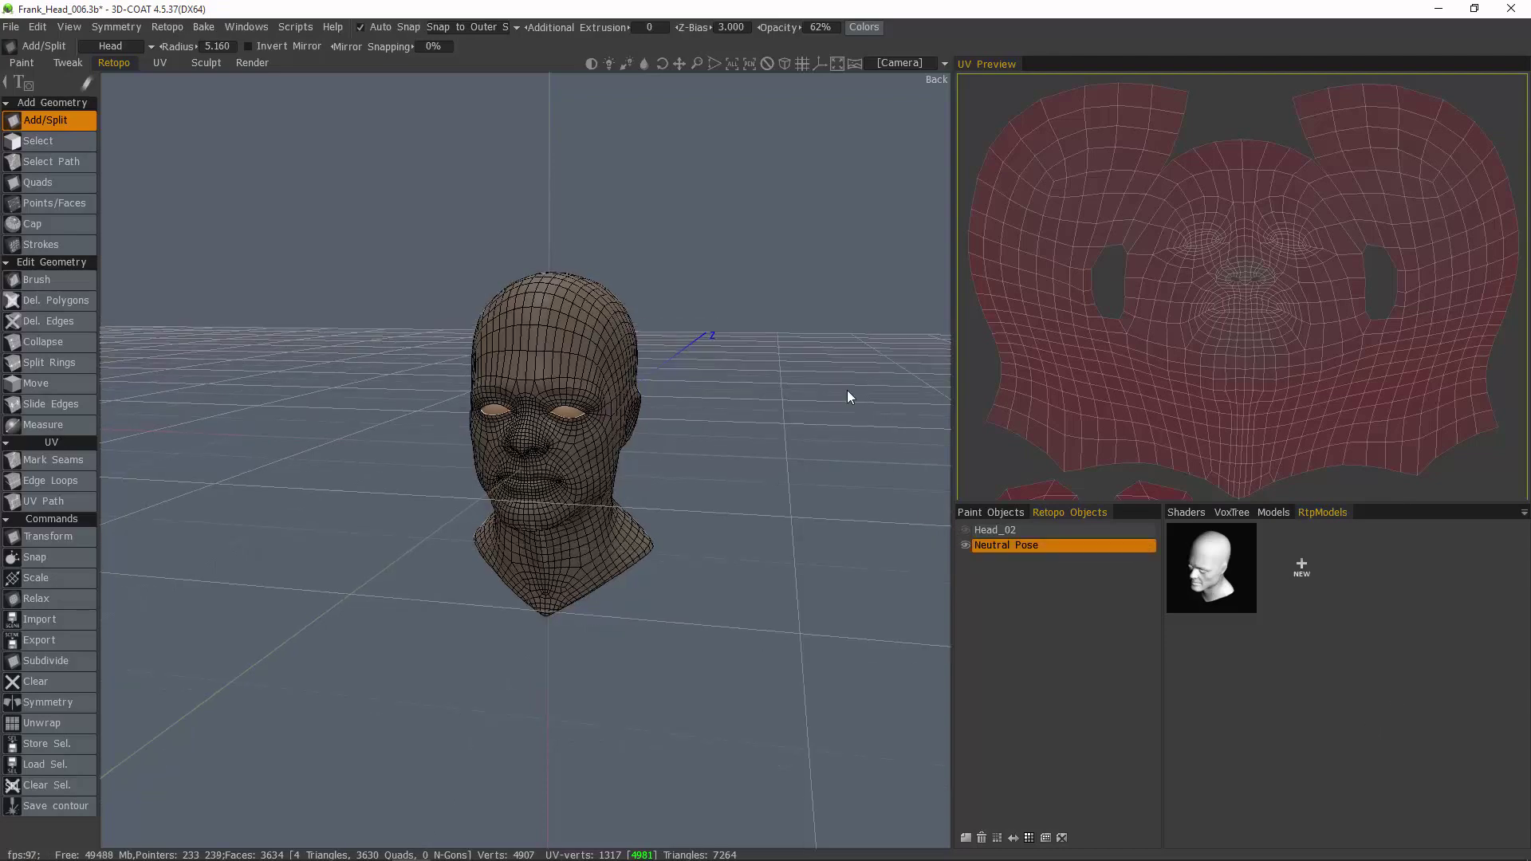
- Return to the Sculpt room, set the Move brush radius to about 12.2, and rename the Neutral Pose sculpt object as Smile
left_click(206, 63)
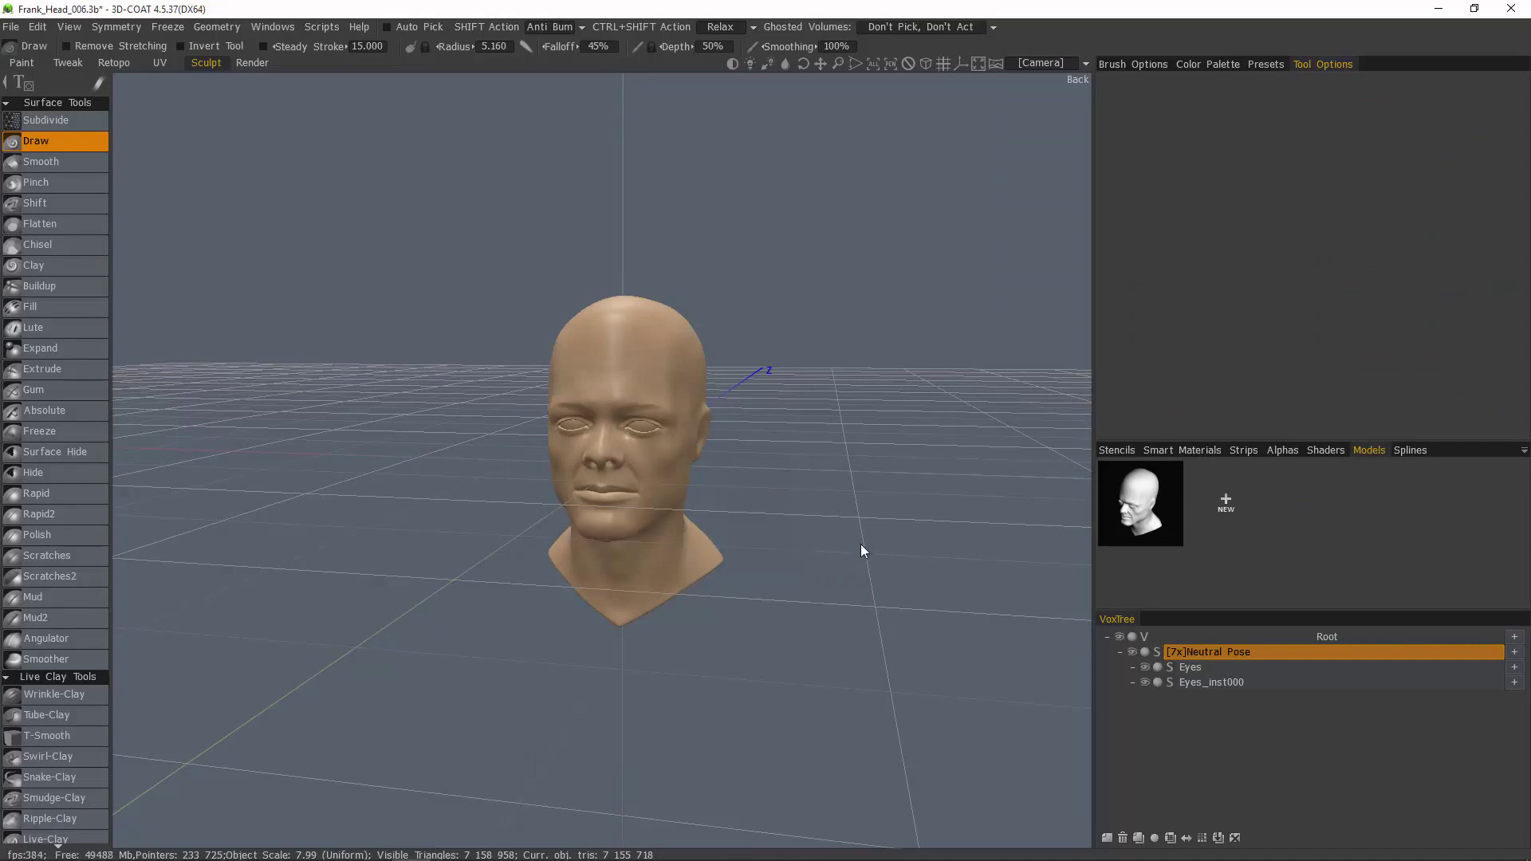
left_click_drag(880, 558, 996, 526)
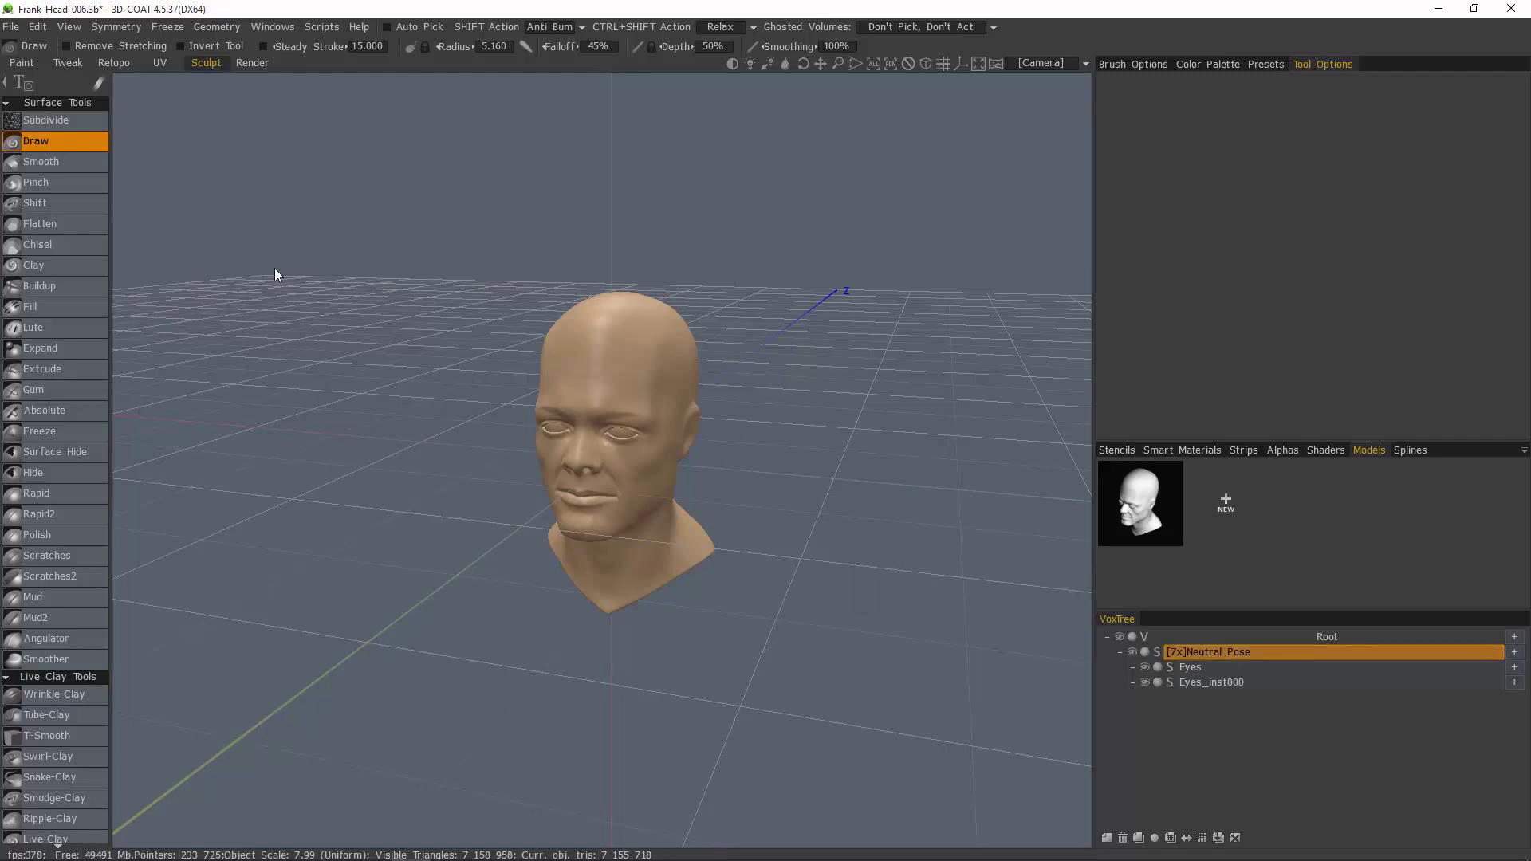
scroll(55, 785, "down", 10)
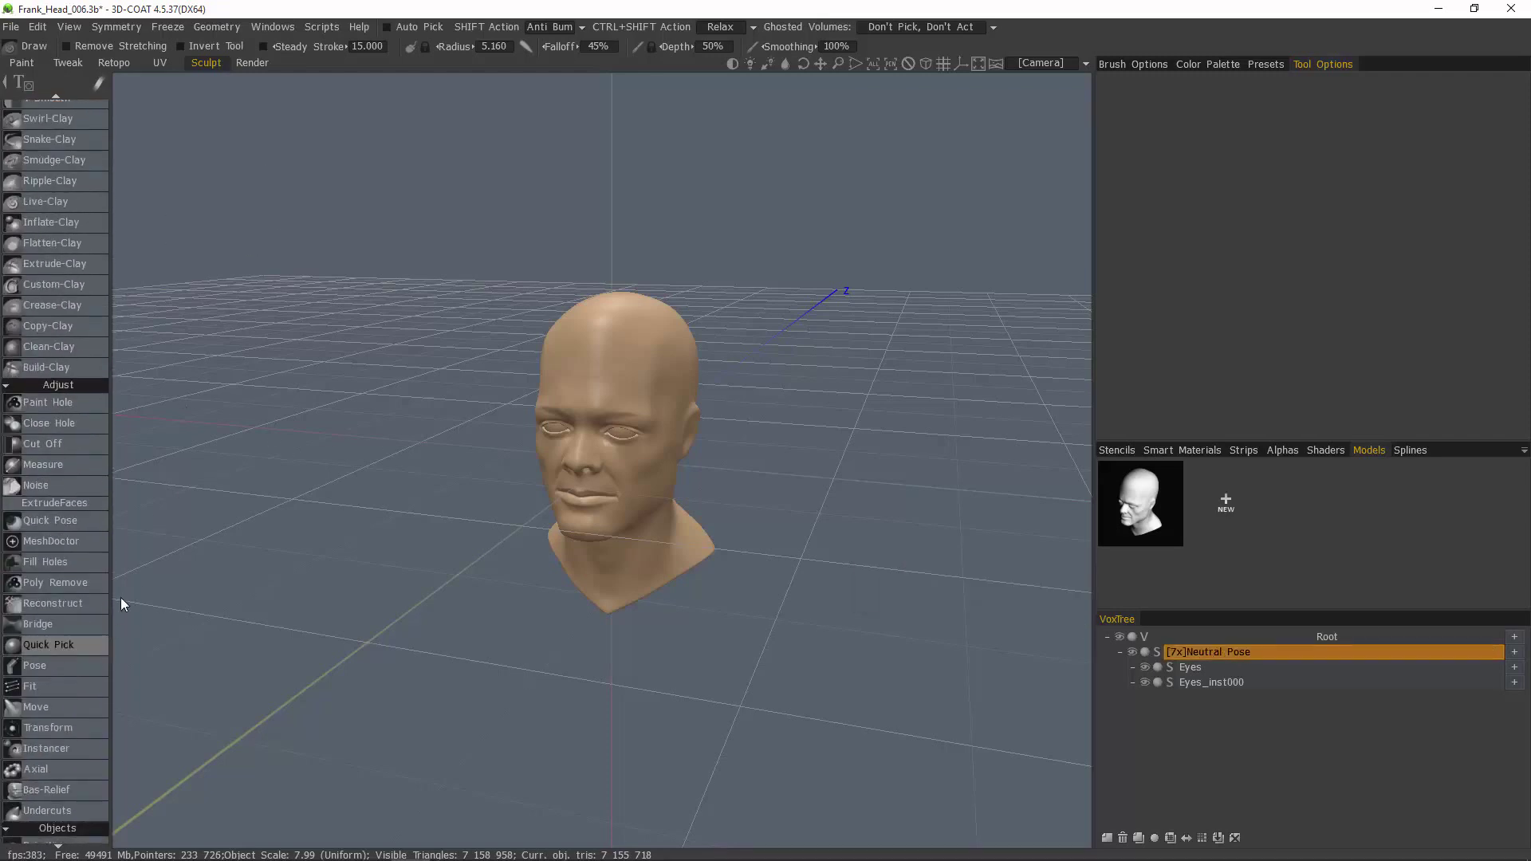
left_click(53, 709)
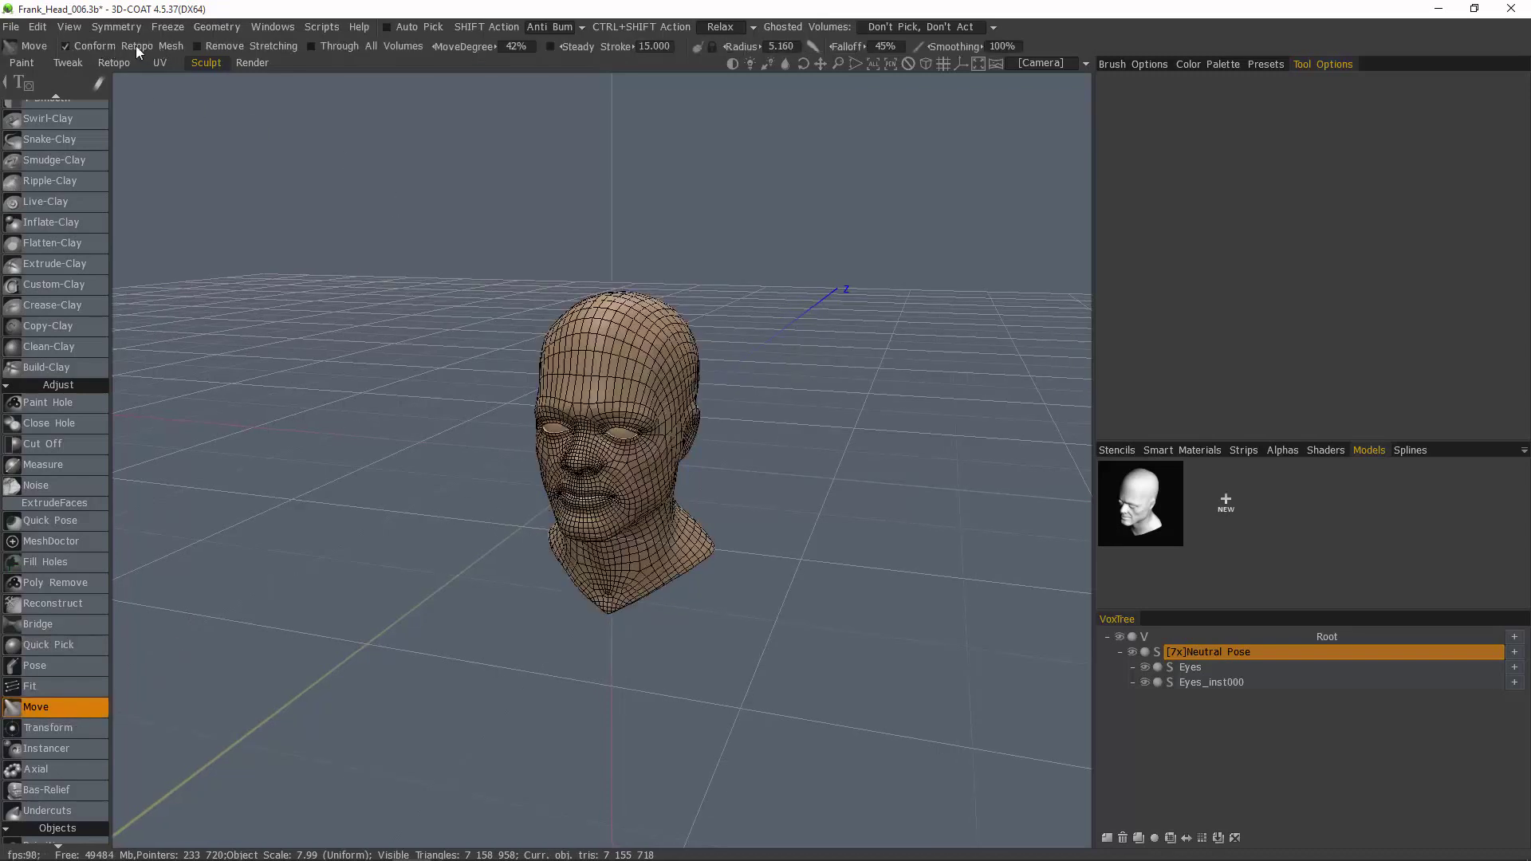
left_click_drag(414, 460, 532, 498)
left_click_drag(637, 520, 640, 517)
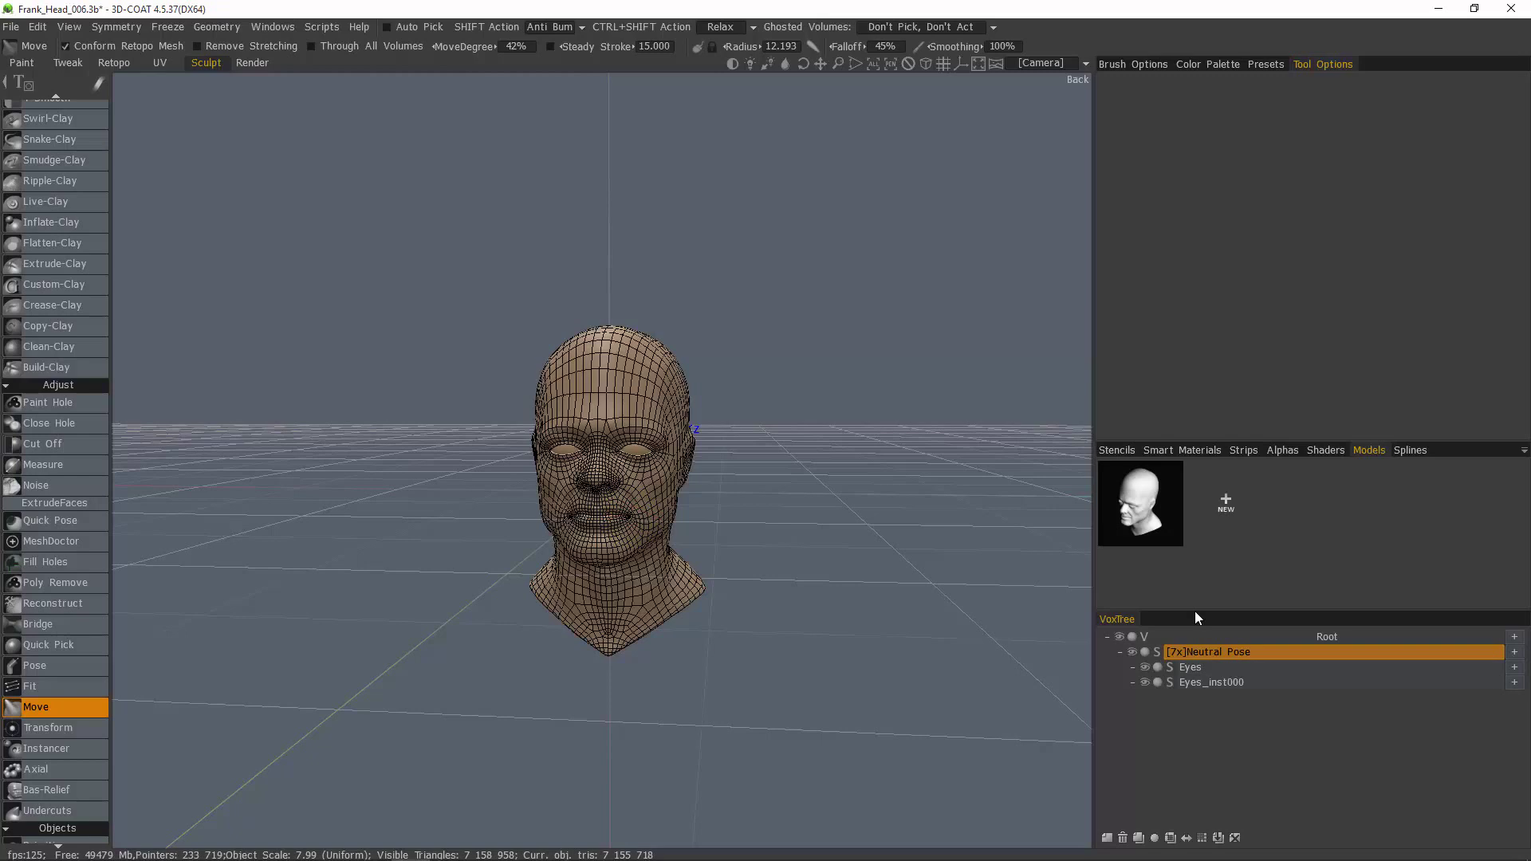
double_click(1244, 652)
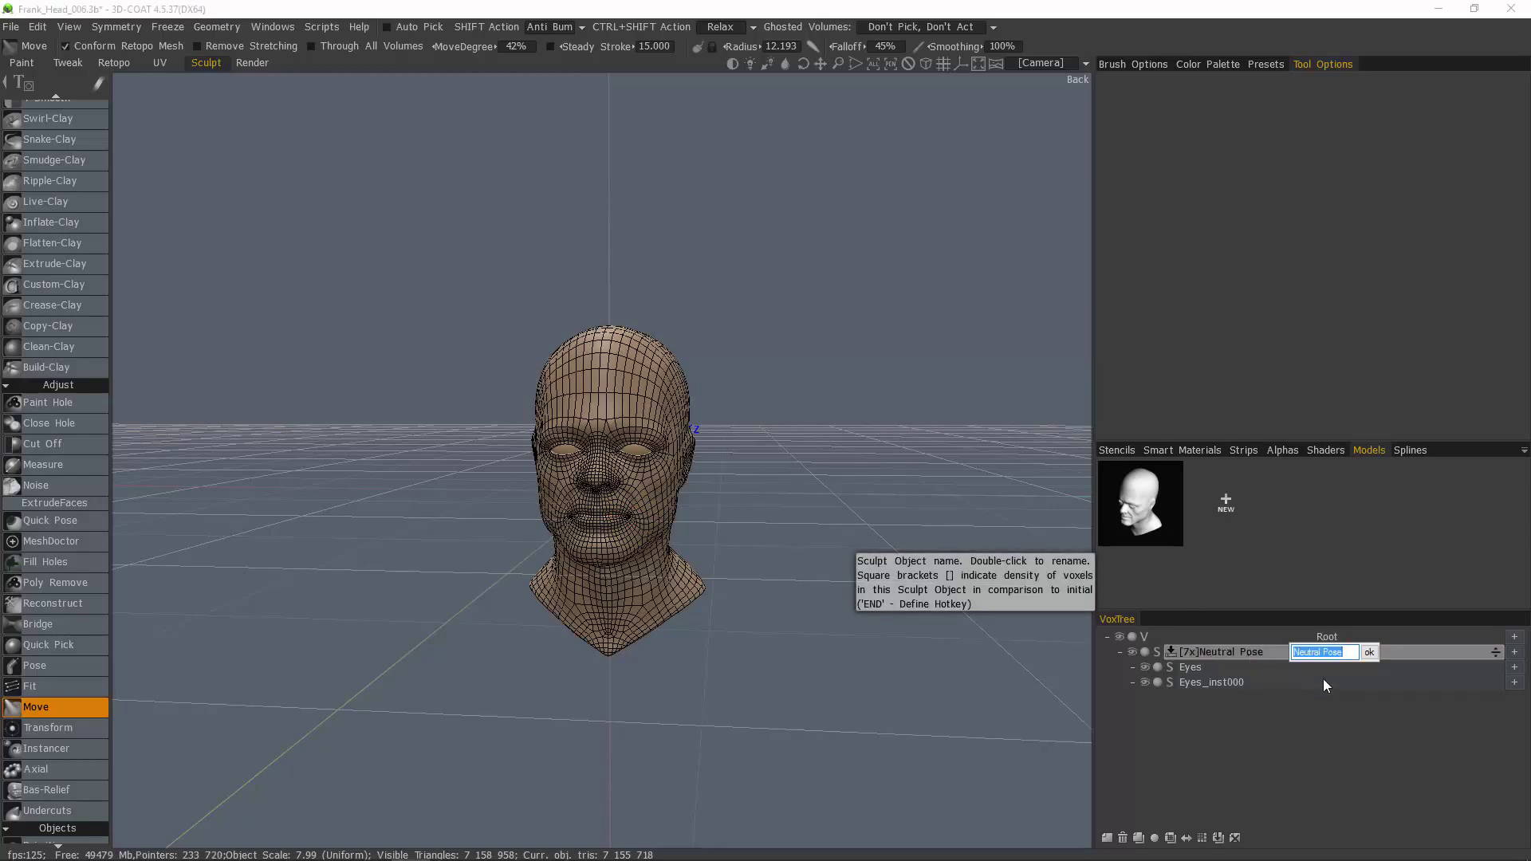
key("Return")
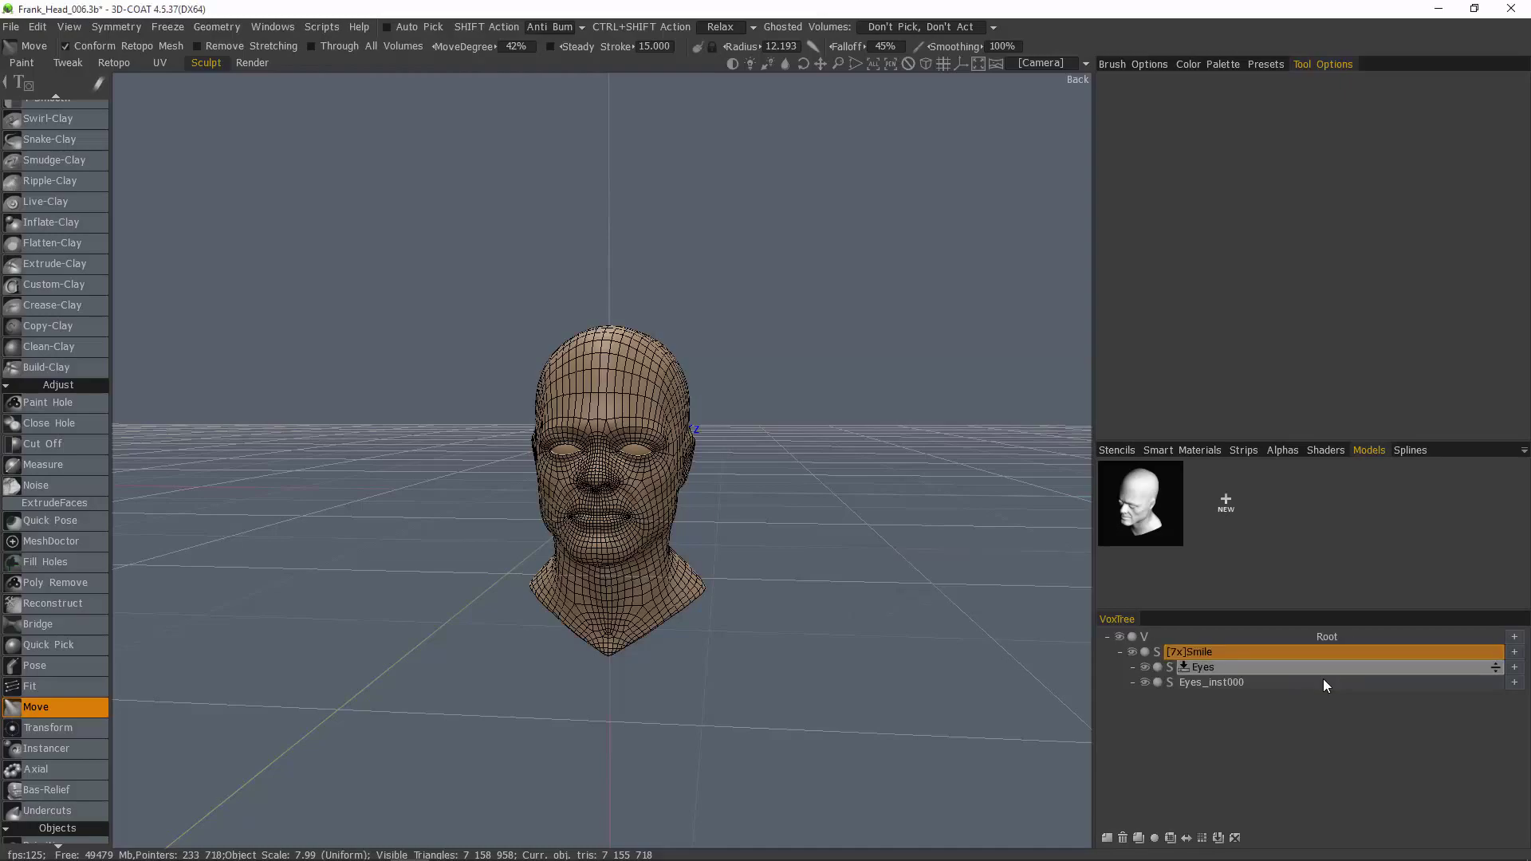
- Enable X-axis mirror symmetry for the Smile sculpt and hide the symmetry plane
middle_click_drag(854, 474, 864, 468)
right_click_drag(864, 468, 941, 457)
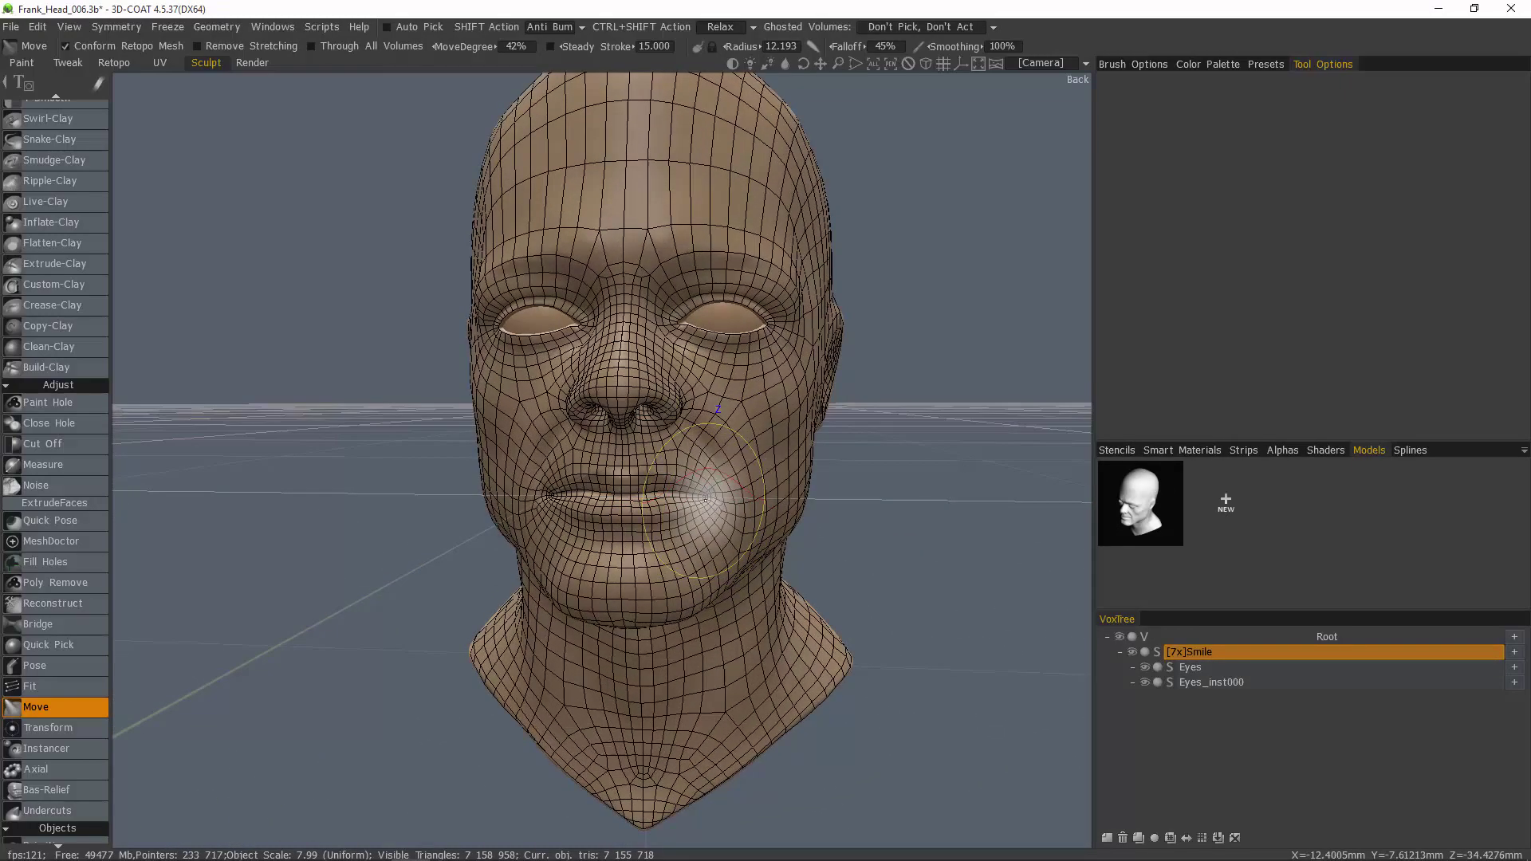
left_click_drag(712, 467, 701, 485, "alt")
key("s")
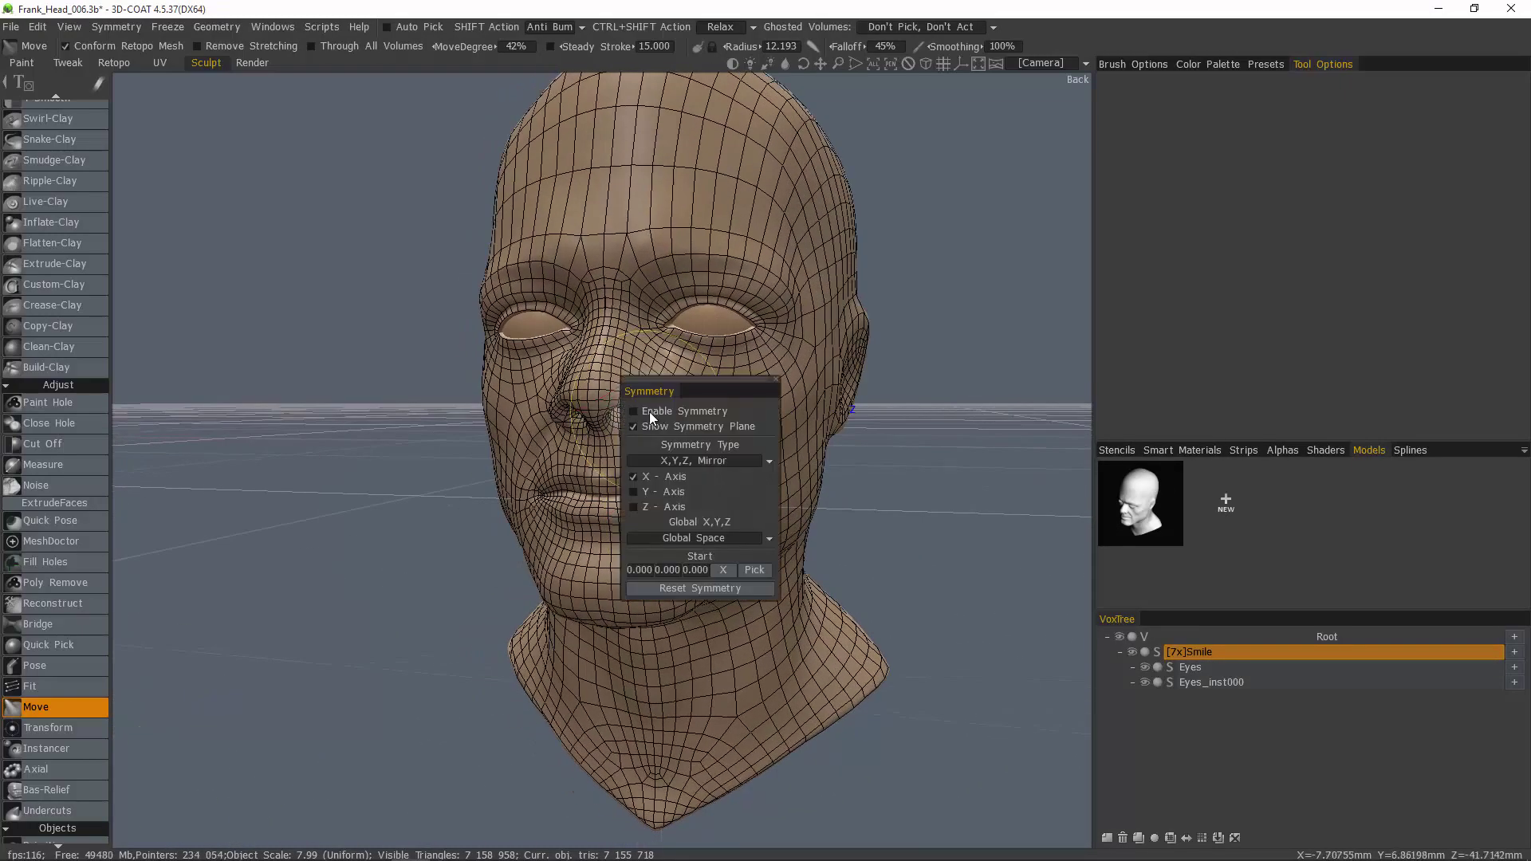
left_click(649, 411)
left_click_drag(337, 405, 476, 476)
key("s")
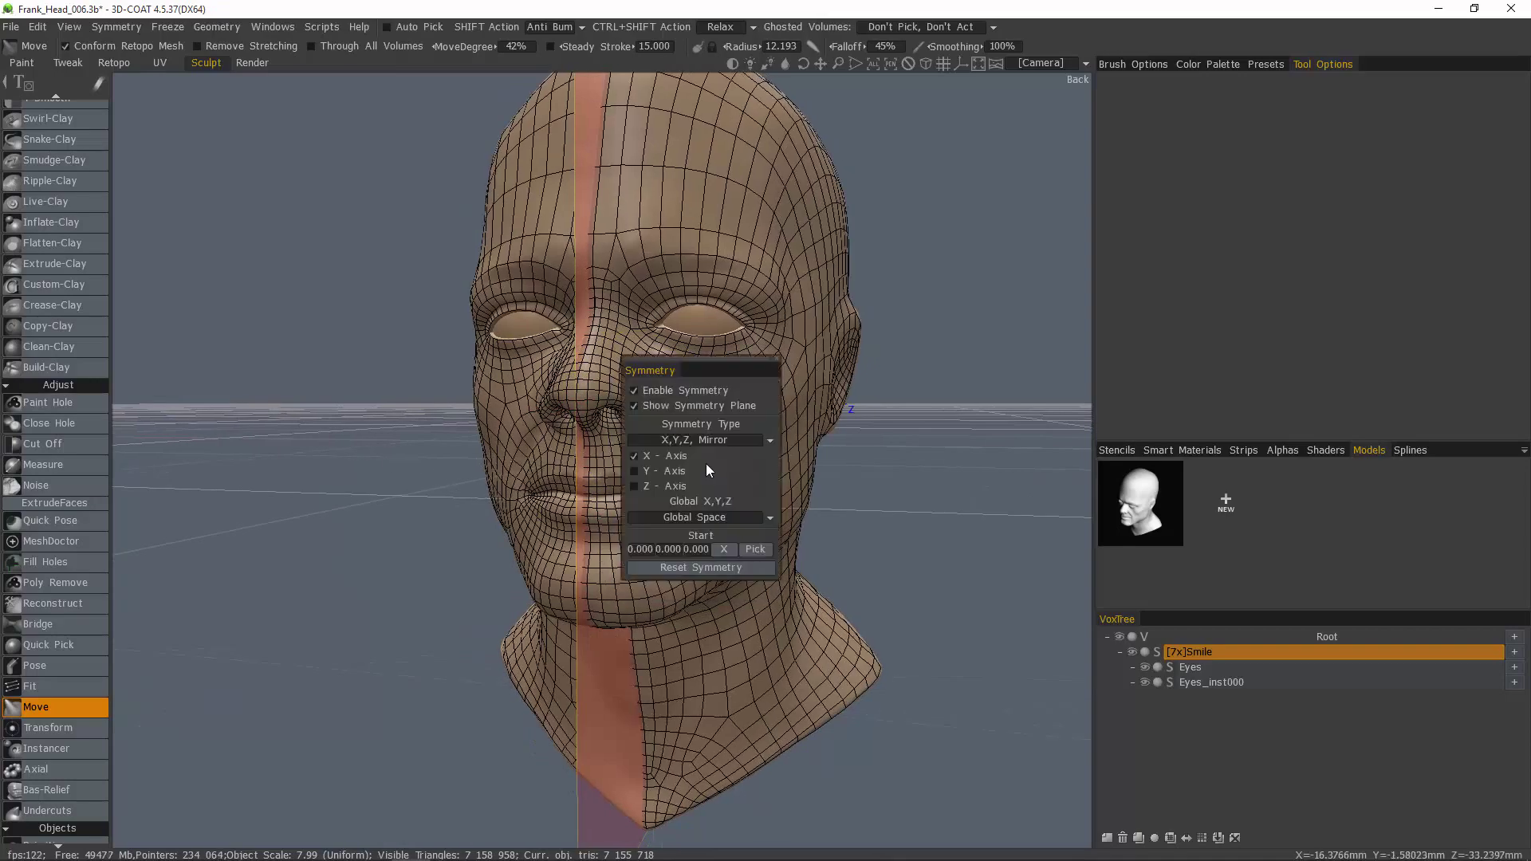
left_click(645, 404)
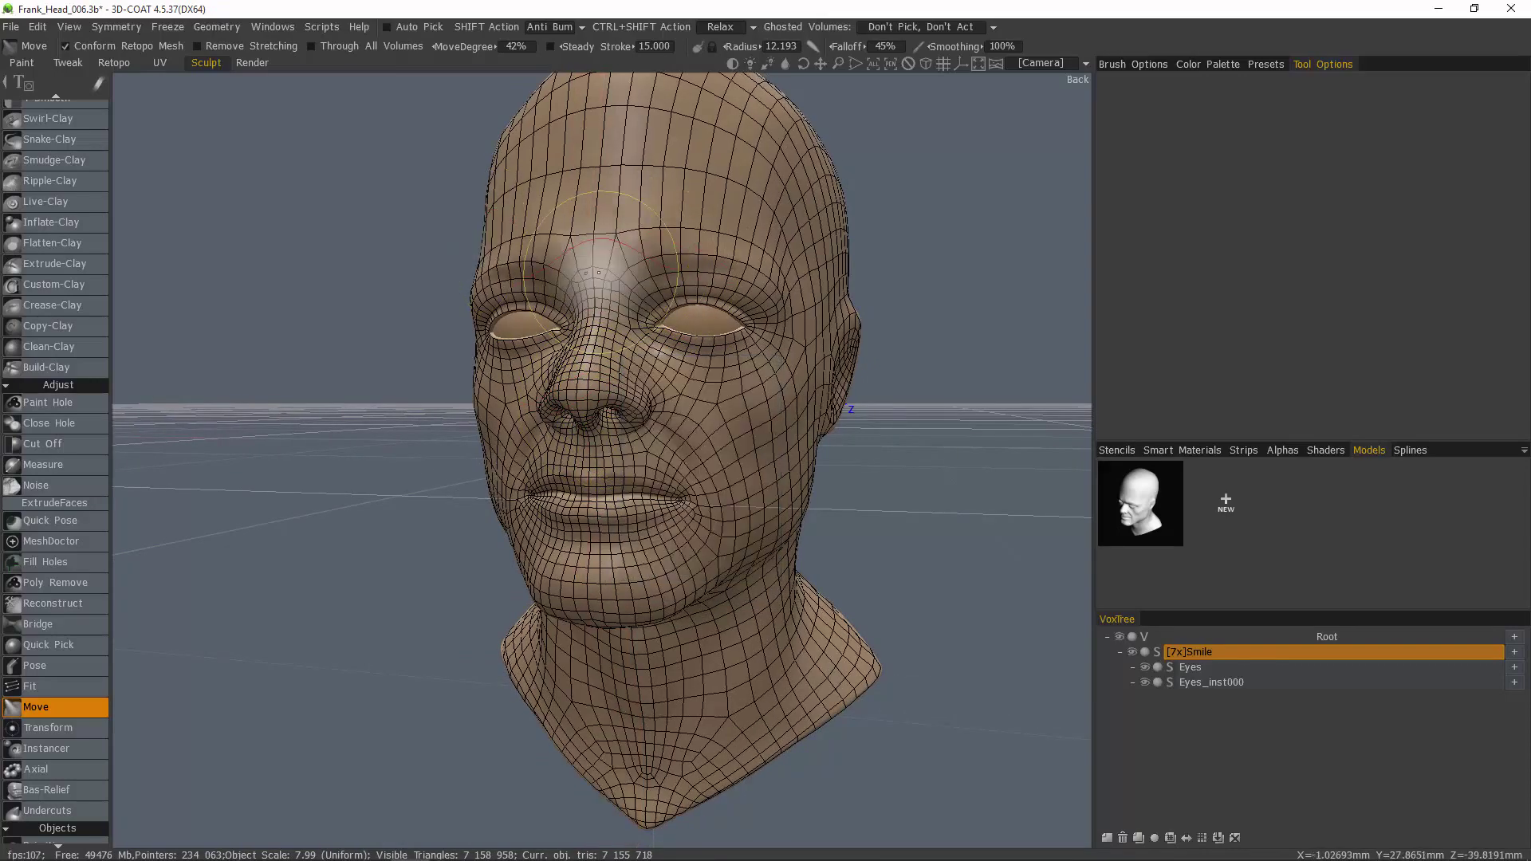
- Pull the corners of the mouth upward with the Move brush at a radius of about 9.3 to begin the smile
mouse_move(867, 399)
left_mouse_down()
mouse_move(882, 393)
mouse_move(912, 444)
left_mouse_up()
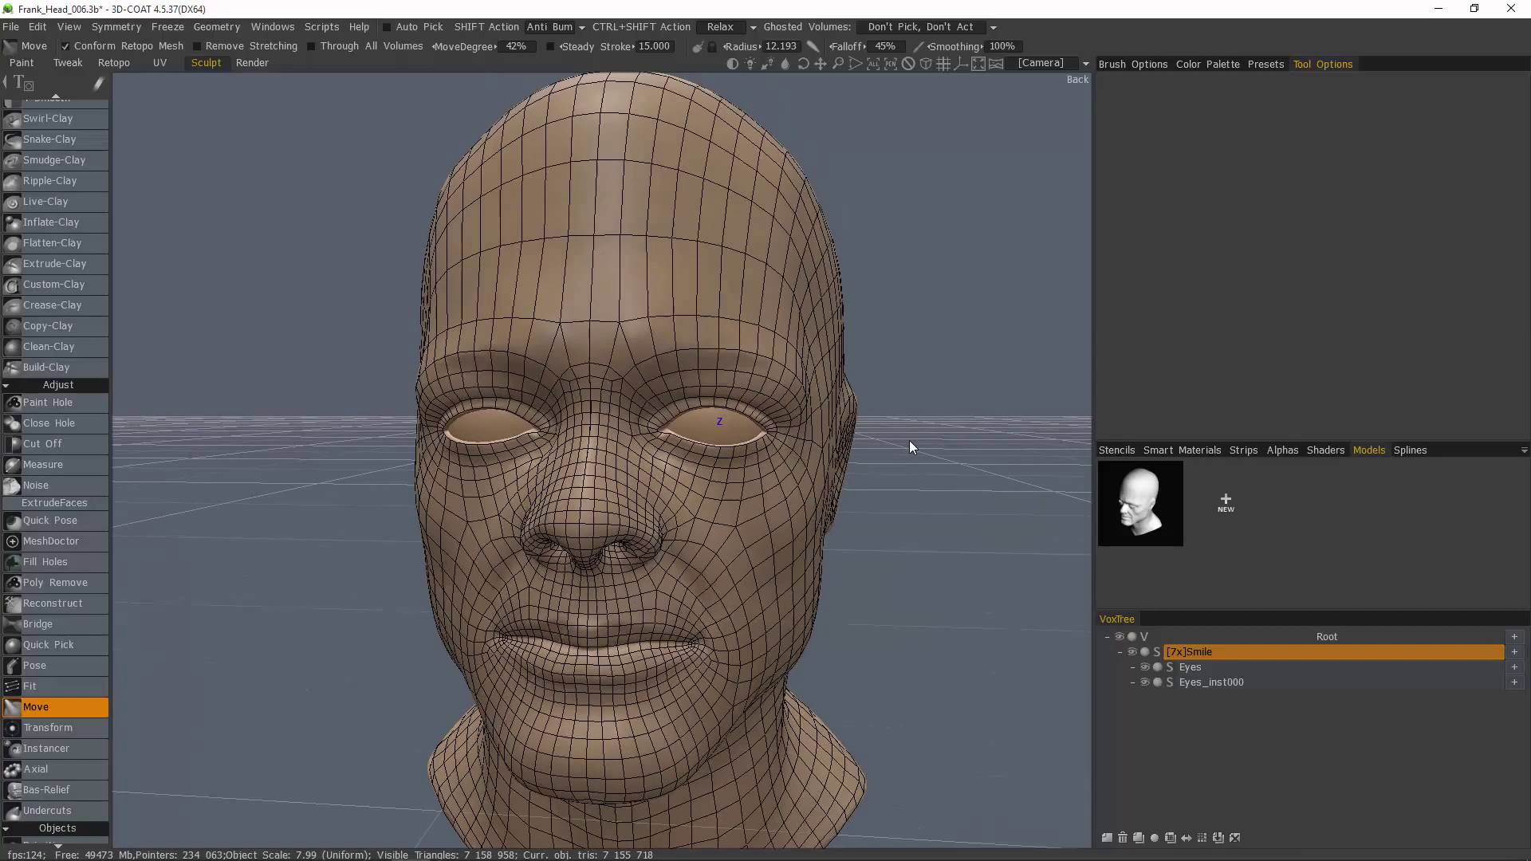
scroll(912, 444, "up", 3)
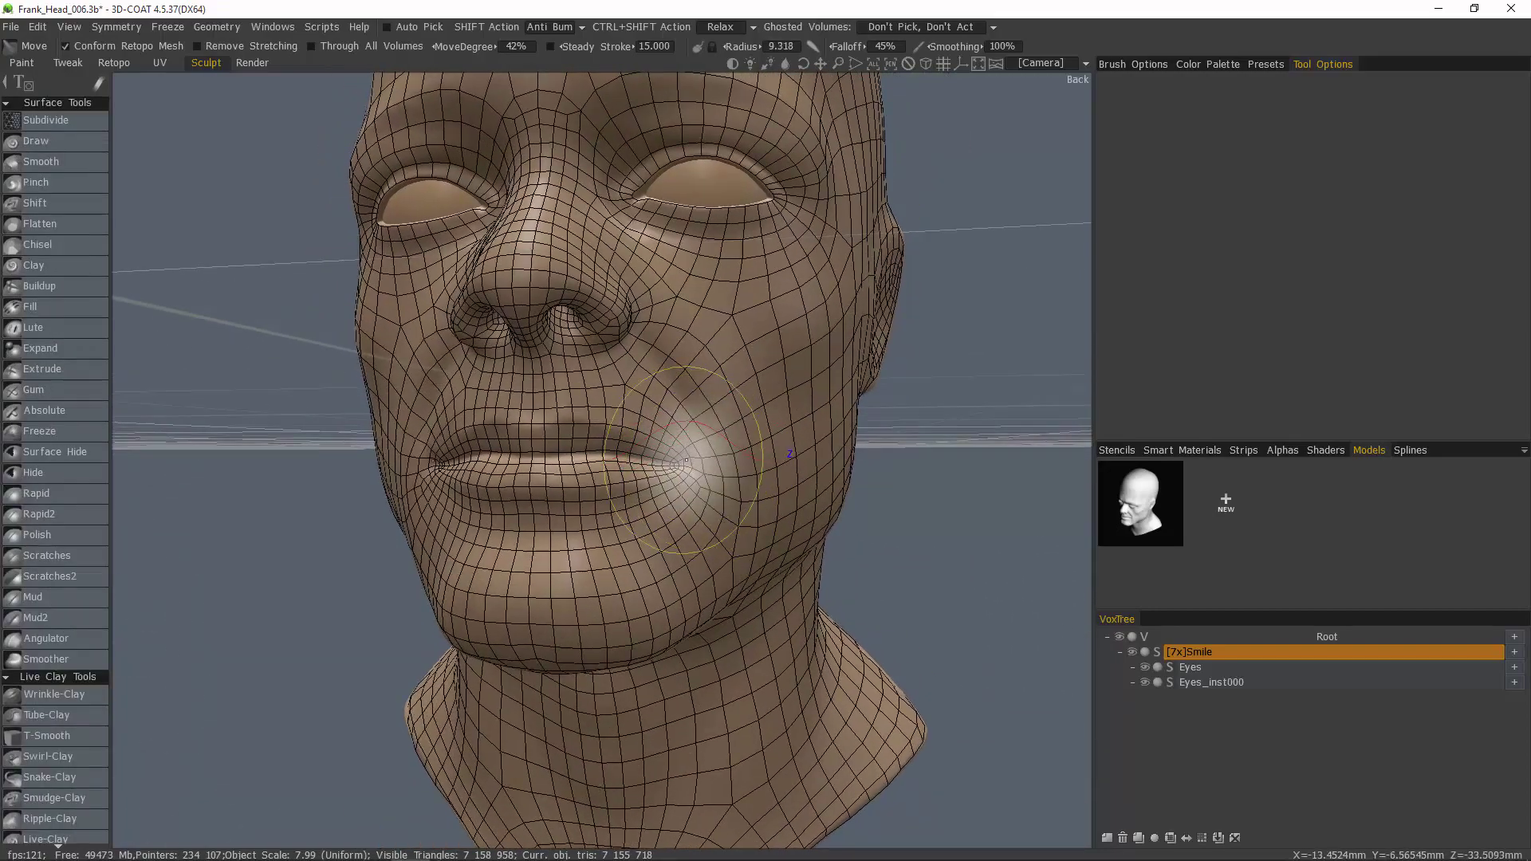
left_click_drag(682, 458, 693, 437)
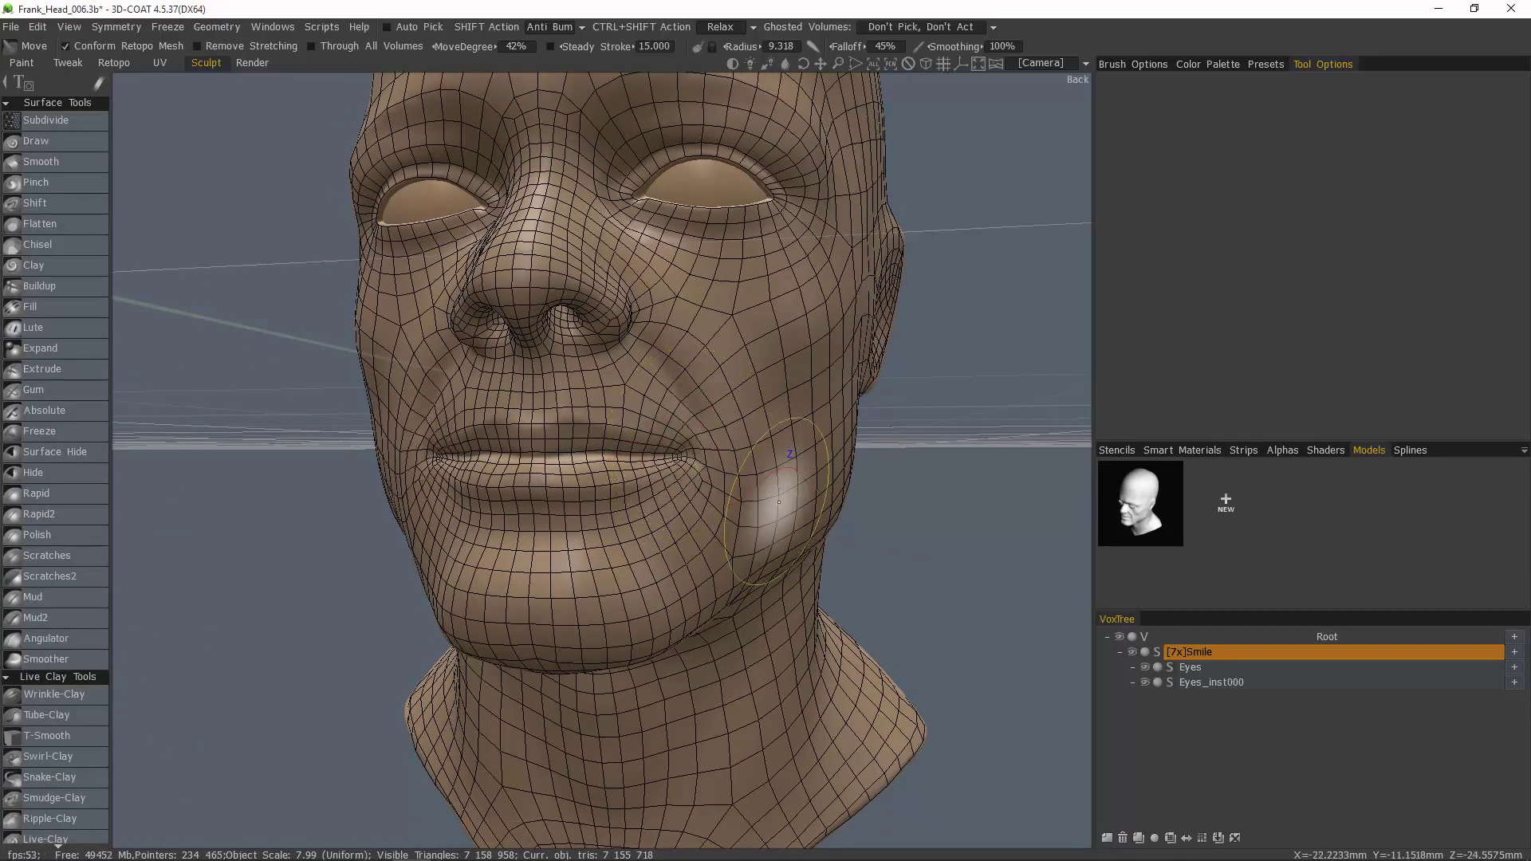
left_click_drag(384, 339, 376, 338, "alt")
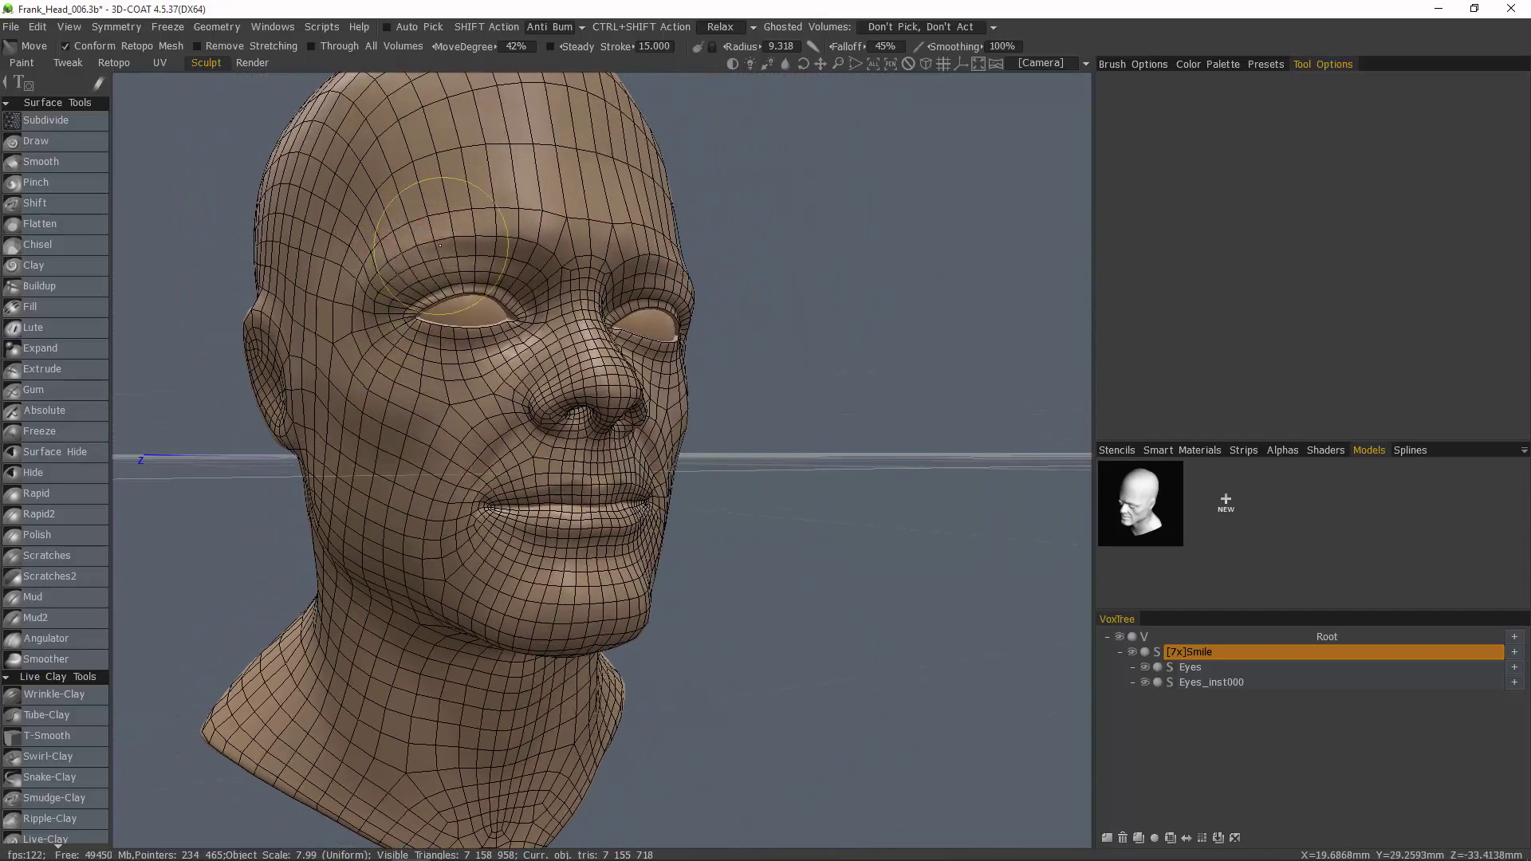
mouse_move(455, 254)
left_mouse_down()
mouse_move(442, 233)
mouse_move(422, 236)
left_mouse_up()
left_click_drag(439, 322, 342, 337, "alt")
left_click_drag(579, 492, 561, 486, "alt")
right_click(562, 487)
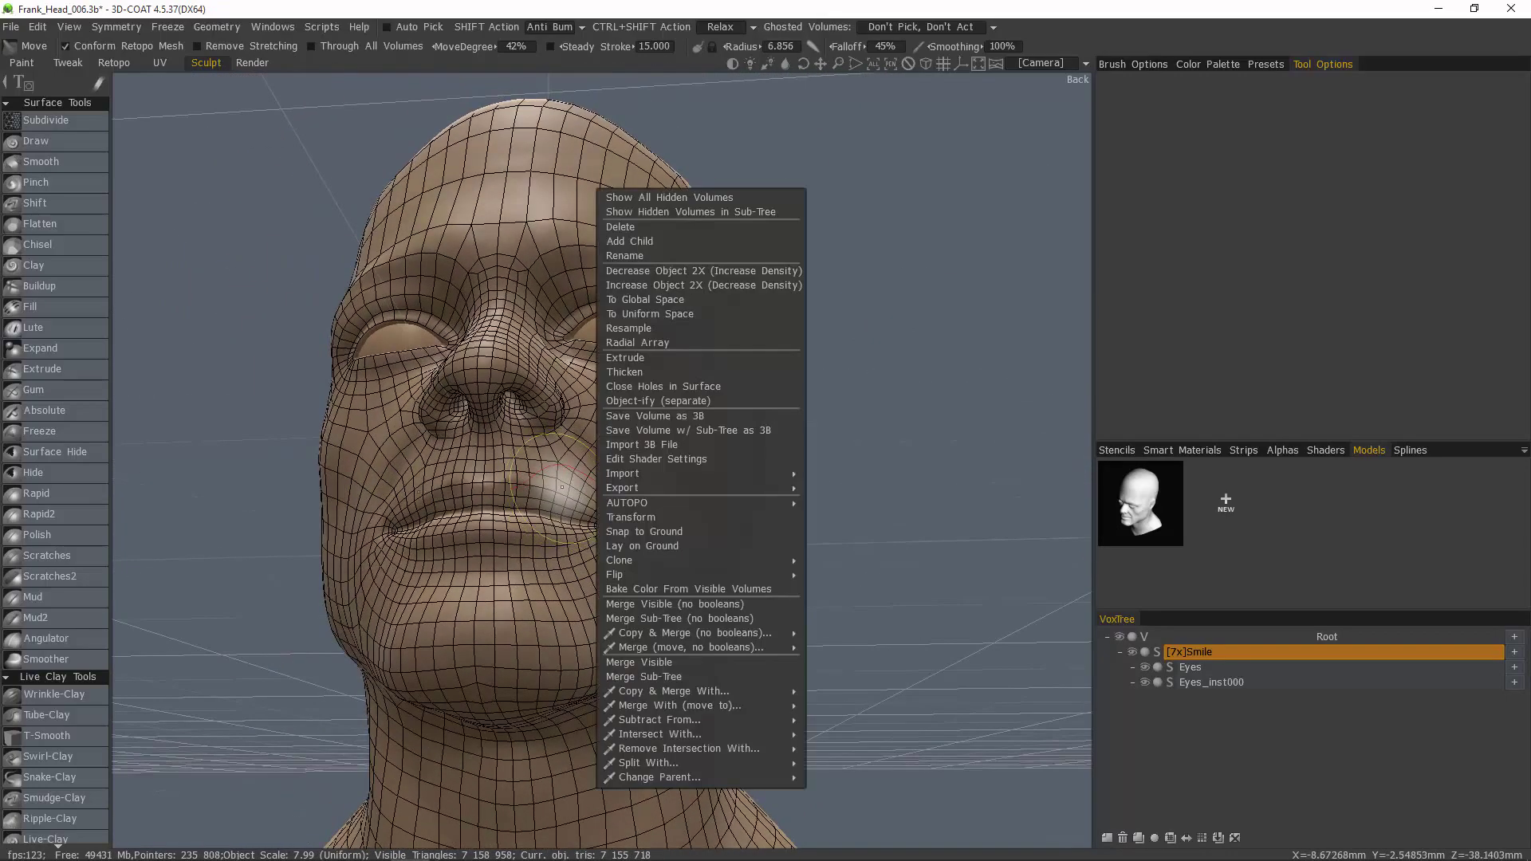
right_click_drag(561, 487, 555, 501)
left_click_drag(570, 494, 635, 498)
- Pull the mouth corners further up and outward with the Move brush at a radius of about 9.2 to strengthen the smile
right_click_drag(632, 493, 609, 464, "alt")
mouse_move(609, 463)
left_mouse_down("alt")
mouse_move(722, 546)
mouse_move(708, 515)
left_mouse_up("alt")
right_click_drag(707, 515, 717, 514)
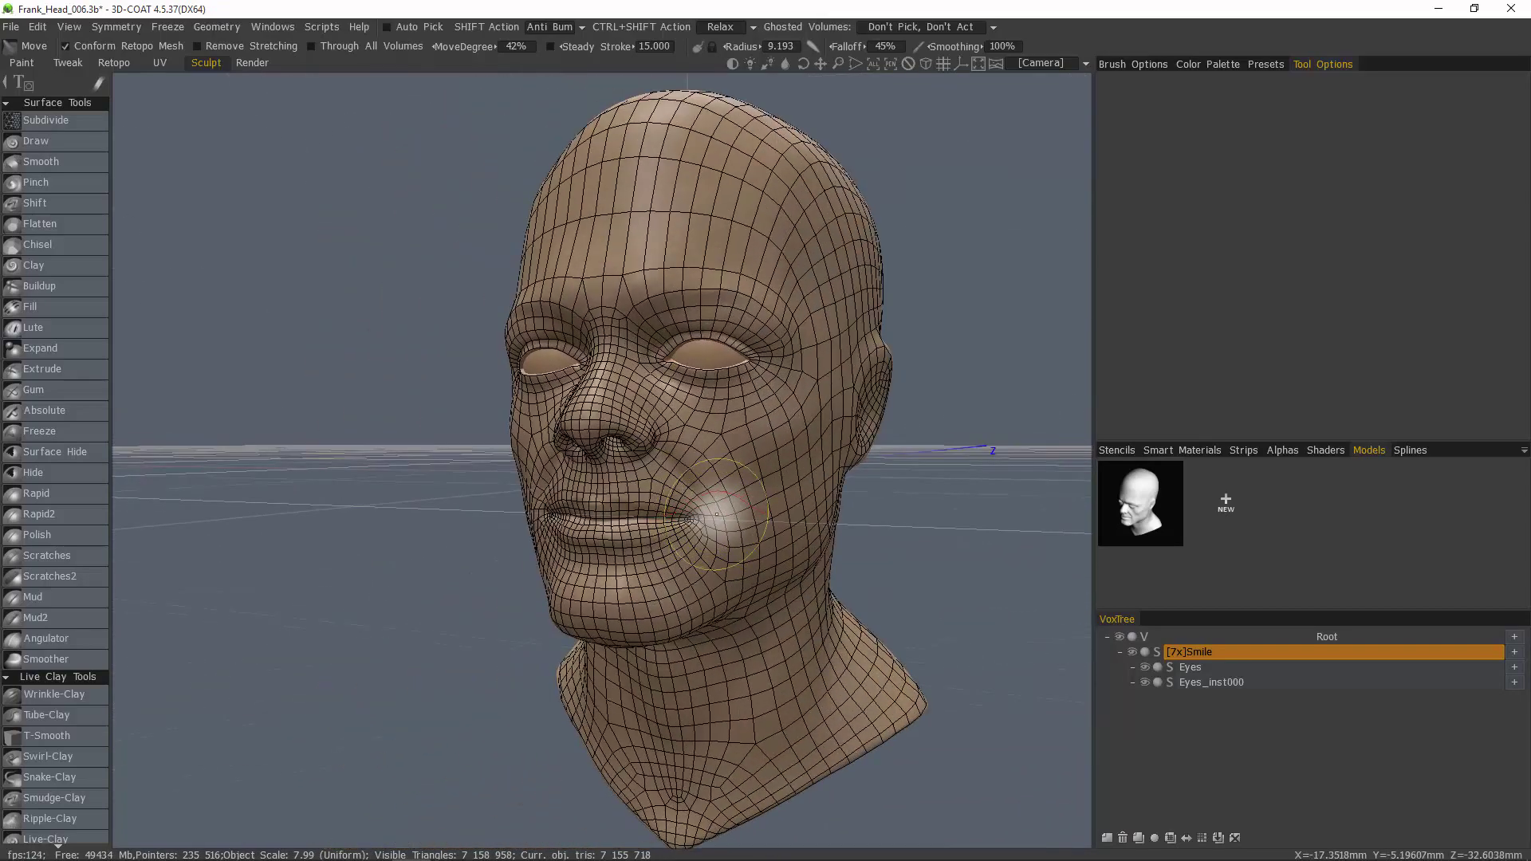
left_click_drag(717, 503, 739, 464)
left_click_drag(656, 444, 648, 439)
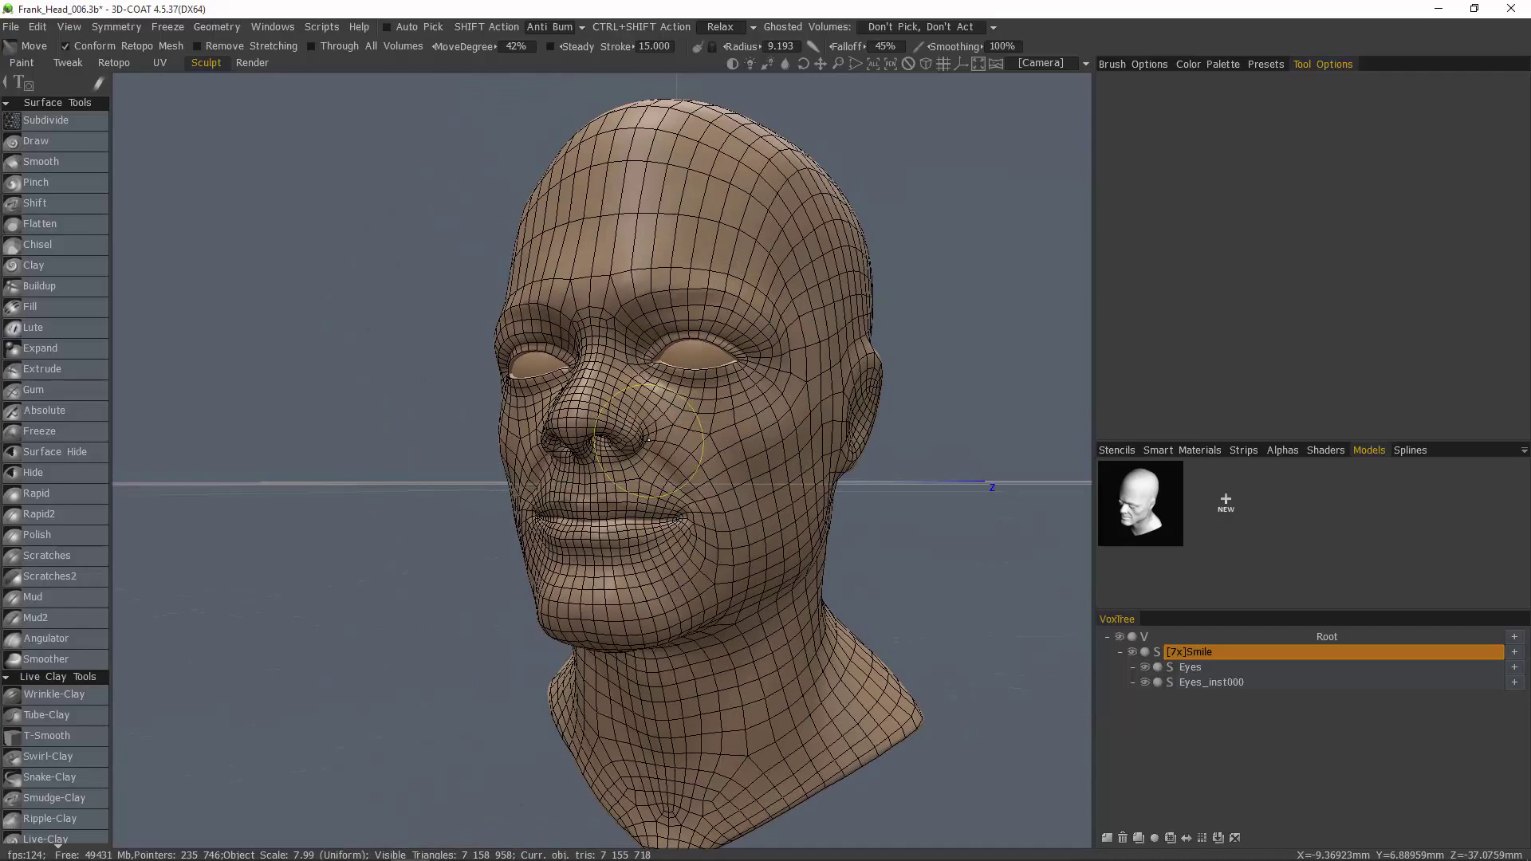
left_click(714, 506)
mouse_move(714, 506)
middle_mouse_down()
mouse_move(738, 547)
mouse_move(533, 526)
middle_mouse_up()
left_click(533, 527)
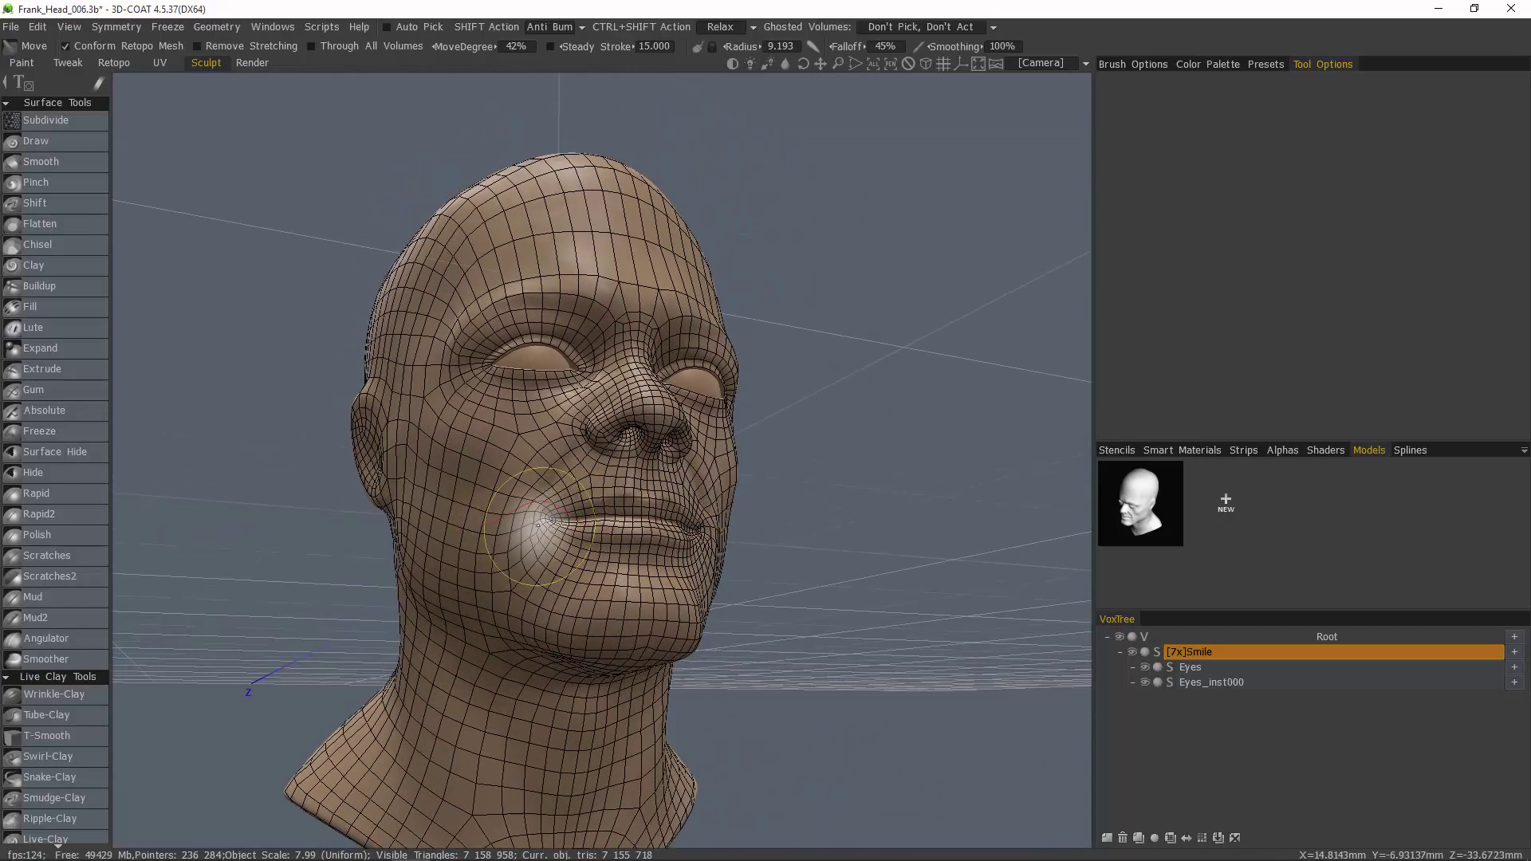
left_click_drag(533, 526, 515, 536)
mouse_move(515, 536)
left_mouse_down("alt")
mouse_move(454, 452)
mouse_move(615, 564)
mouse_move(792, 614)
mouse_move(263, 159)
mouse_move(380, 100)
mouse_move(311, 199)
left_mouse_up("alt")
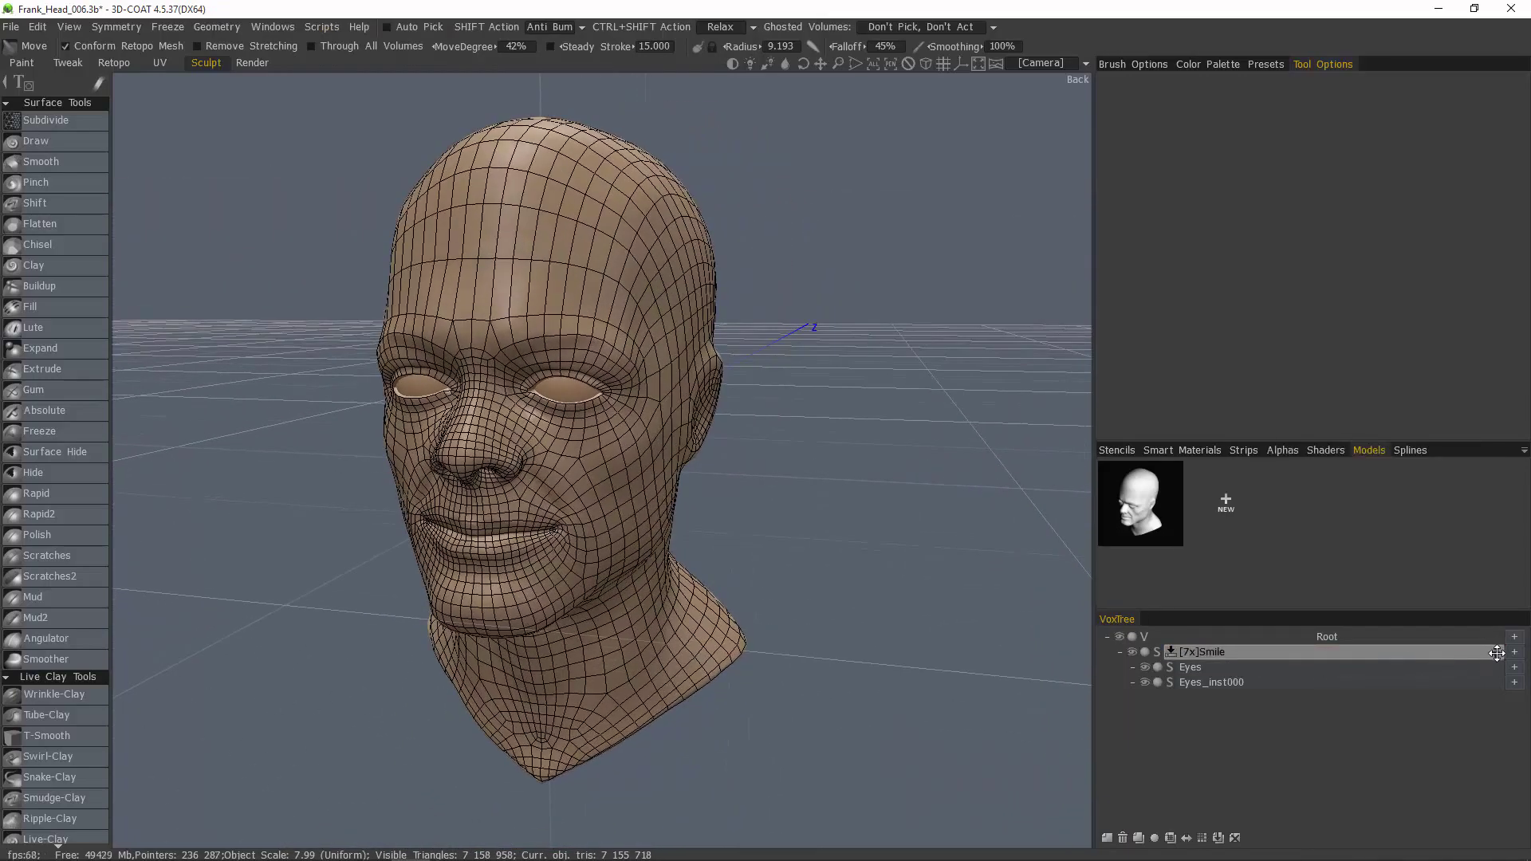
- Store the Smile sculpt in the Morph_HighPoly model folder beside the neutral head
left_click_drag(1495, 652, 1303, 514)
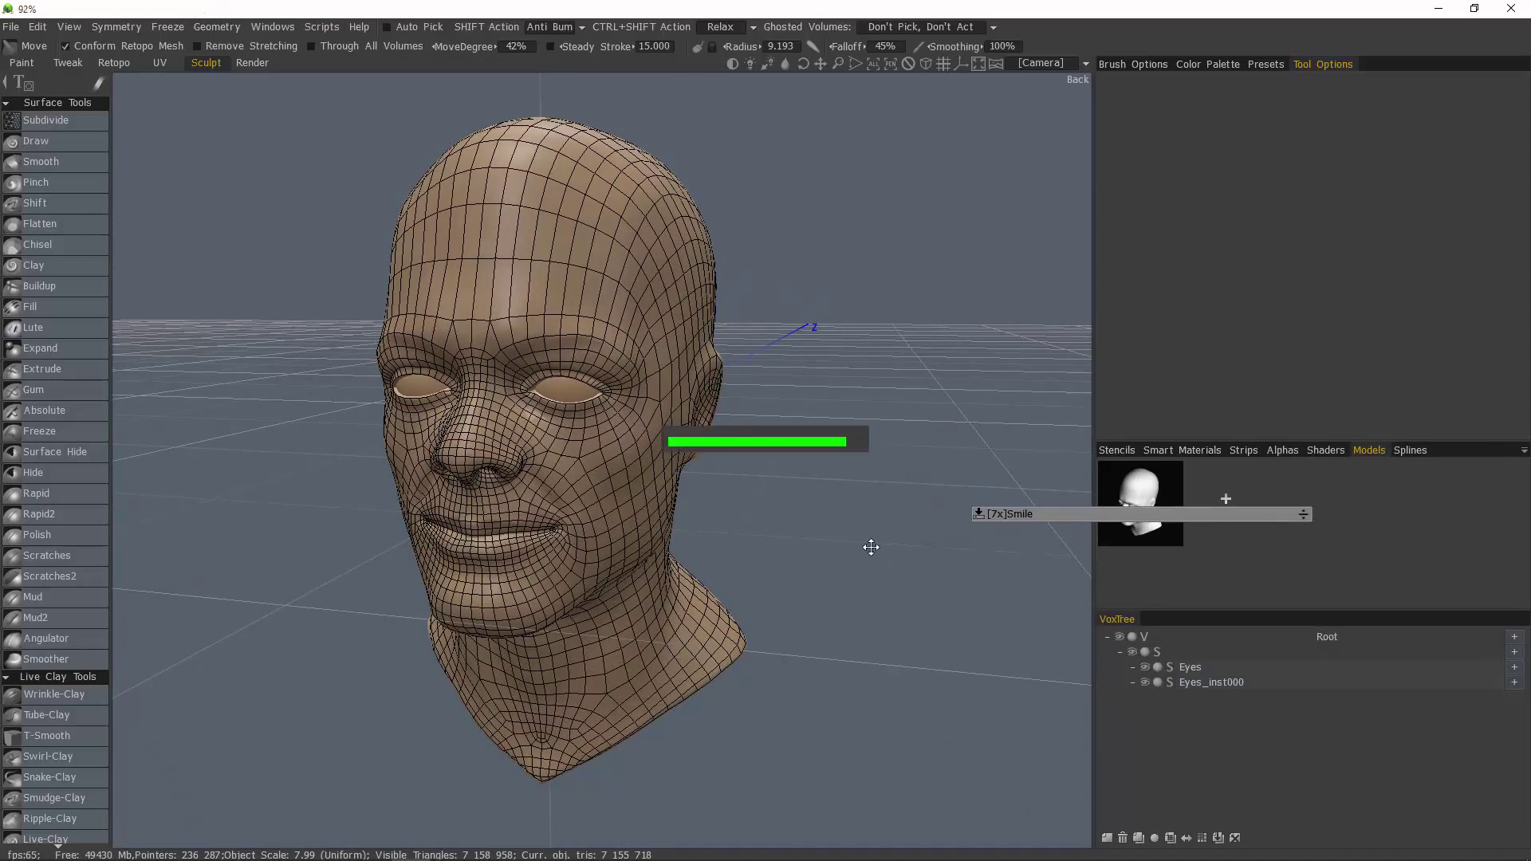
key("Return")
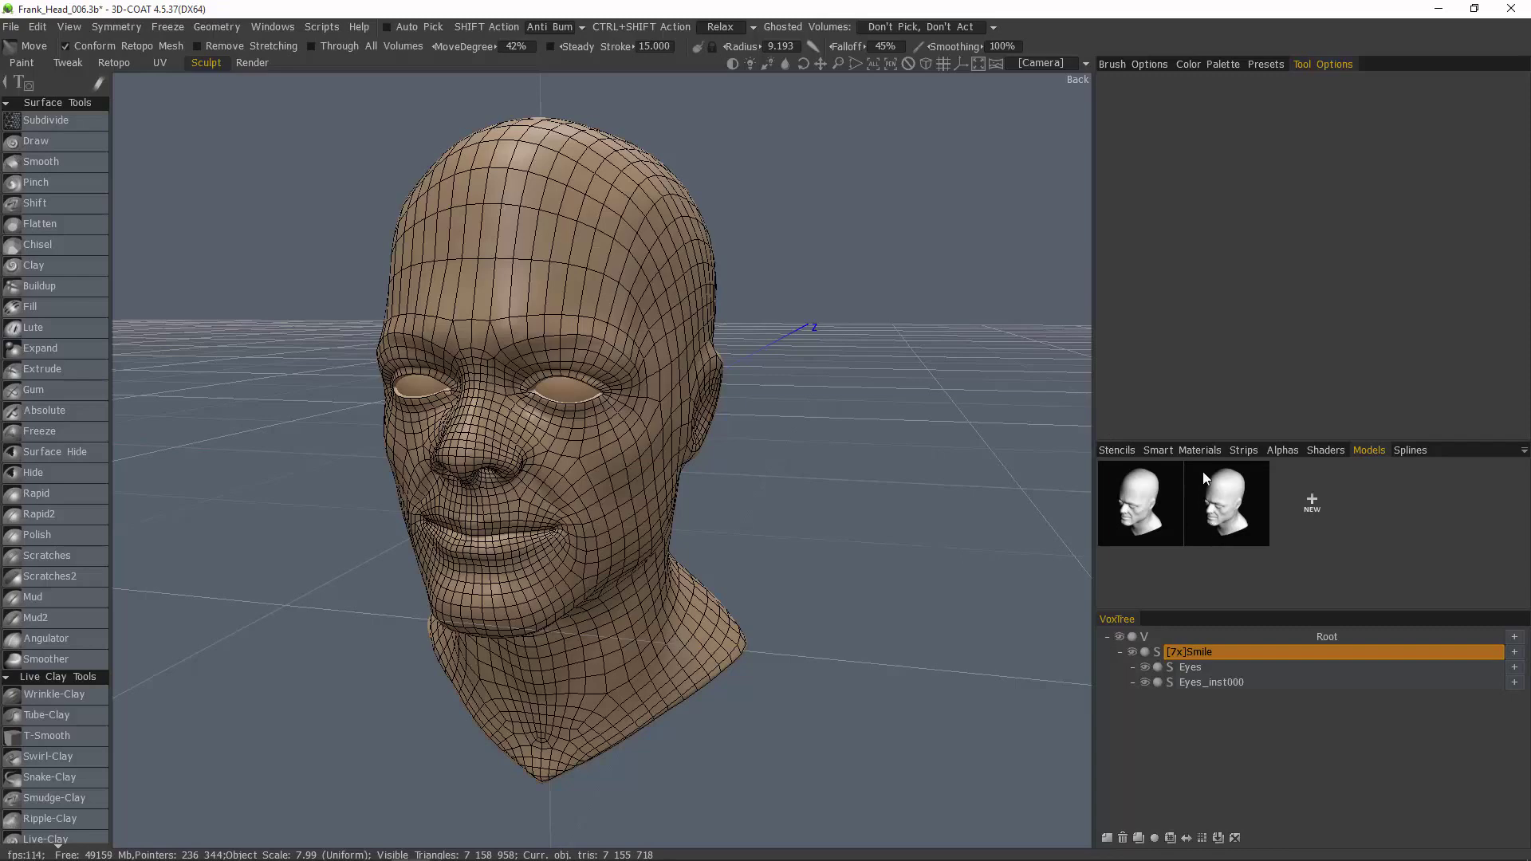
middle_click_drag(367, 157, 416, 159)
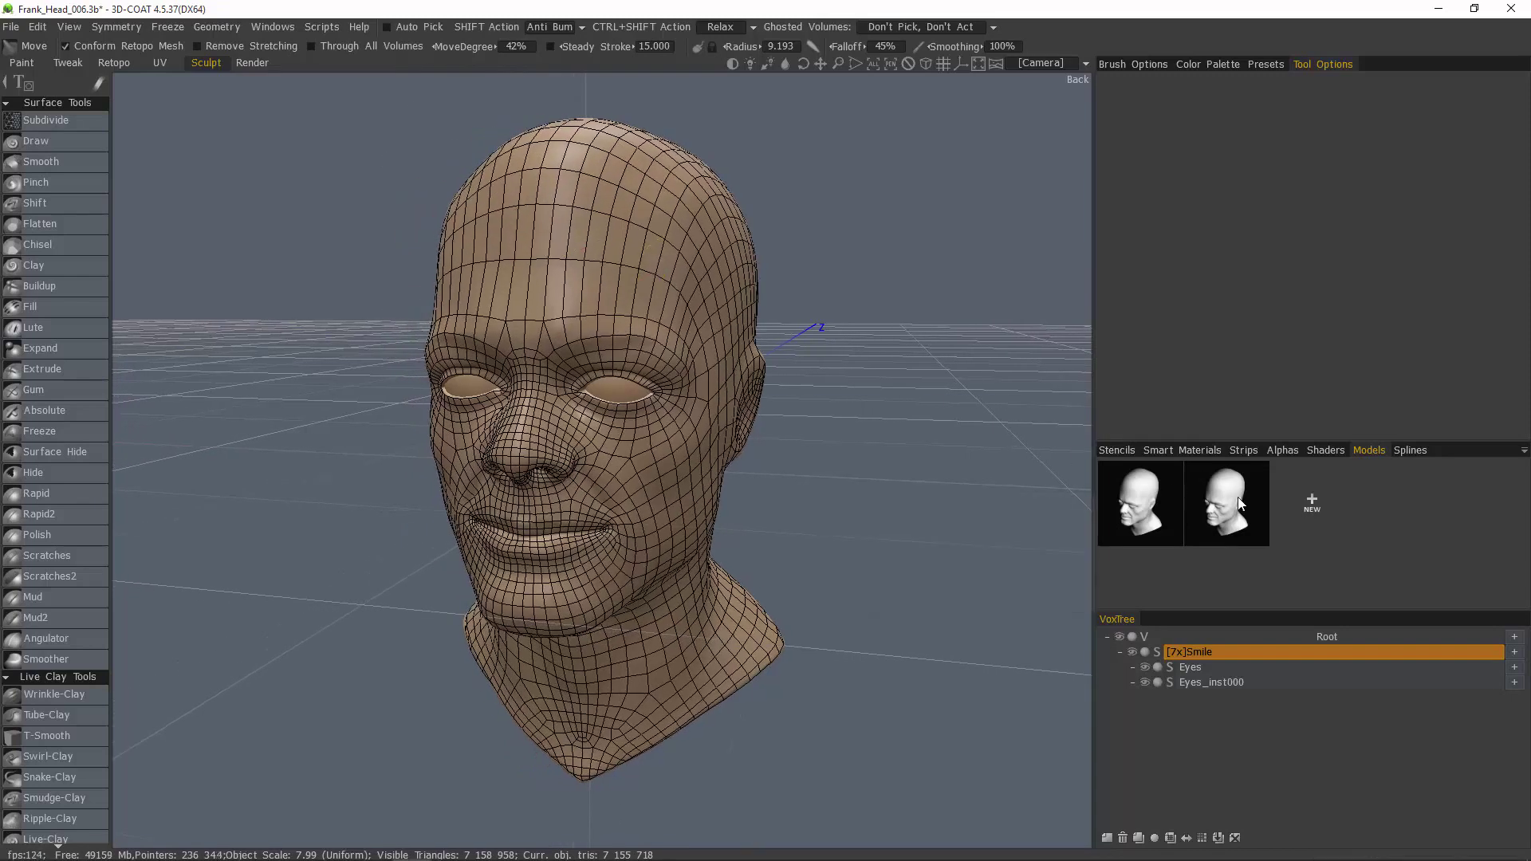
mouse_move(1238, 504)
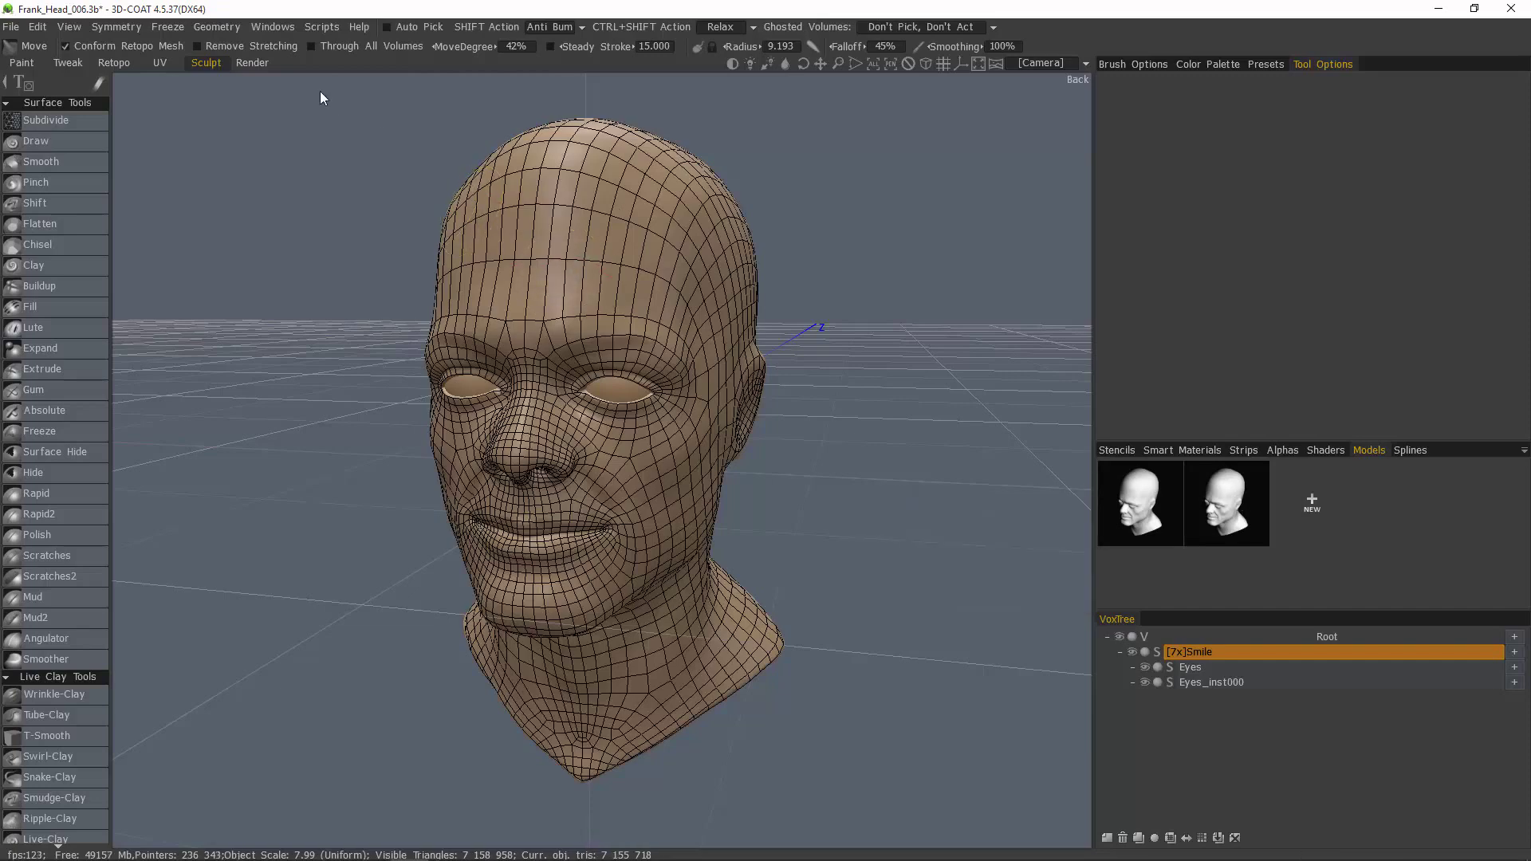
- Turn off Conform Retopo Mesh for the Move brush and switch to the Retopo room with the head in view
left_click(64, 45)
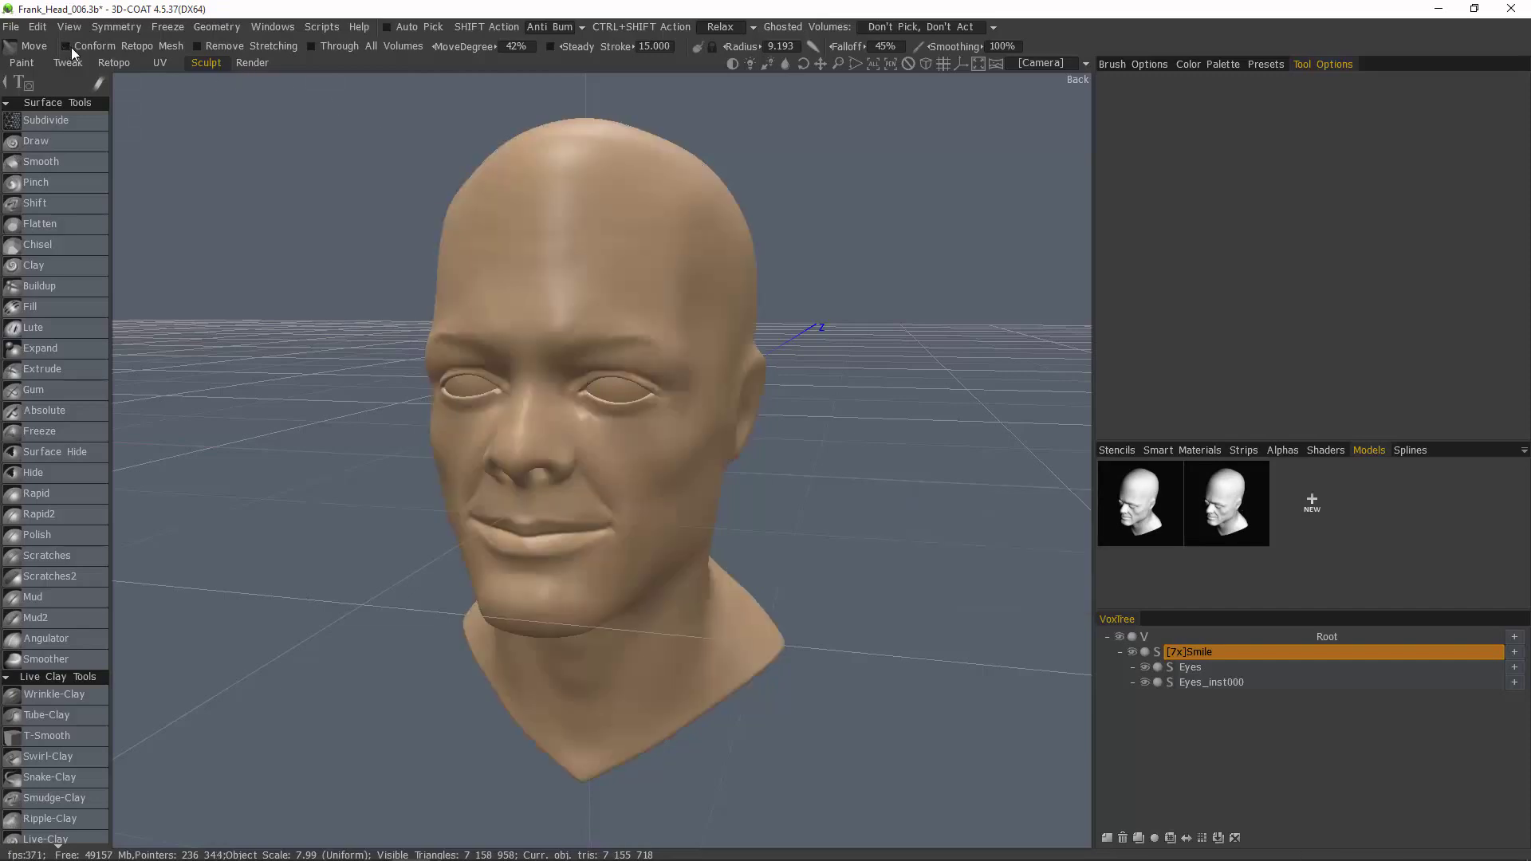
left_click(113, 62)
middle_click_drag(820, 489, 905, 462)
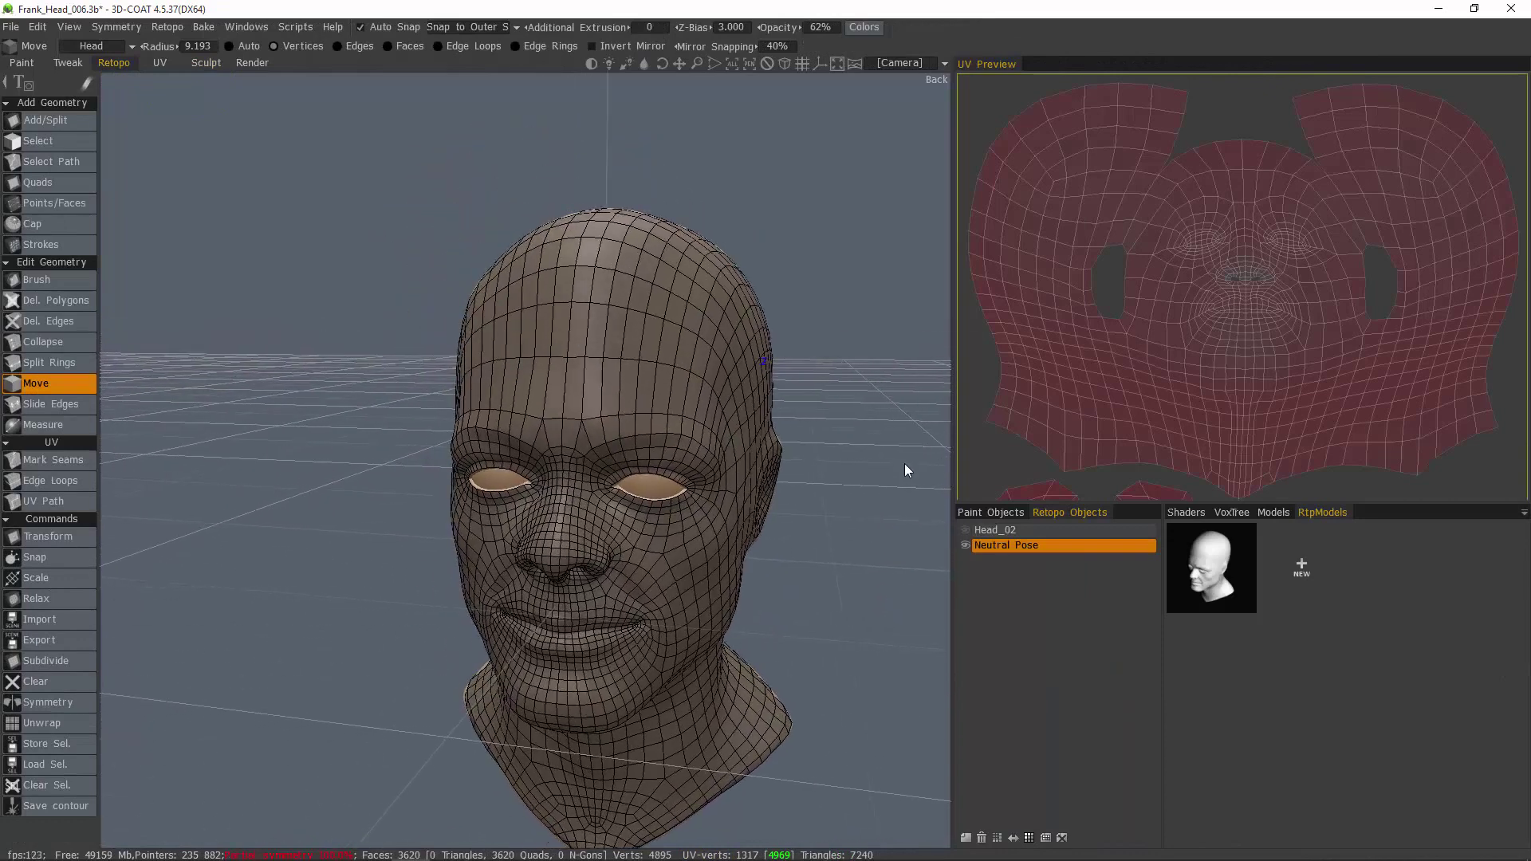
- Rename the Neutral Pose retopo group as Smile and store it in the Morph_LowPoly folder beside the neutral mesh
double_click(1023, 544)
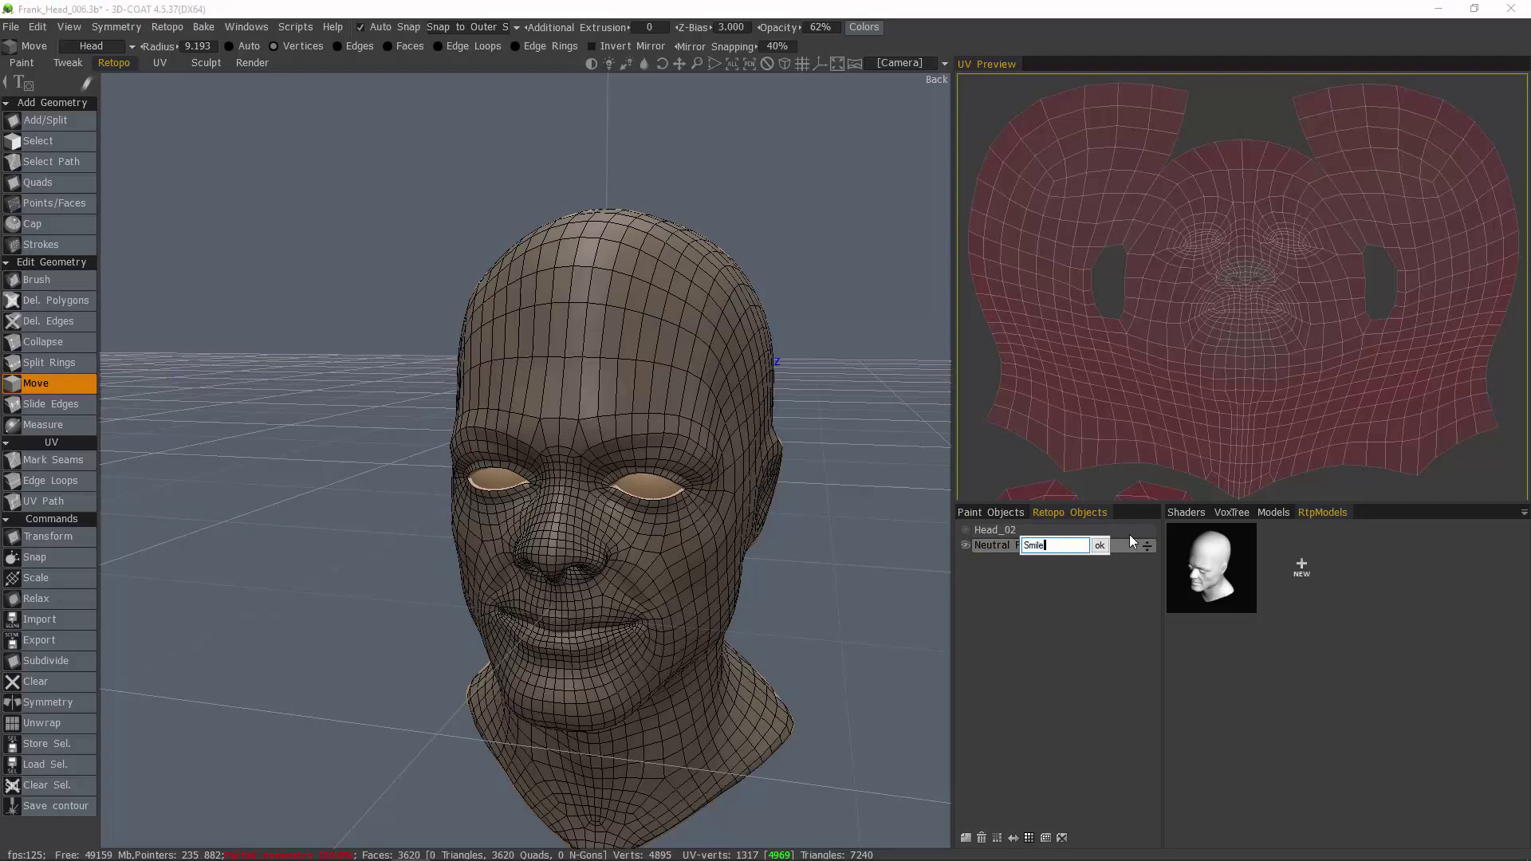
key("Return")
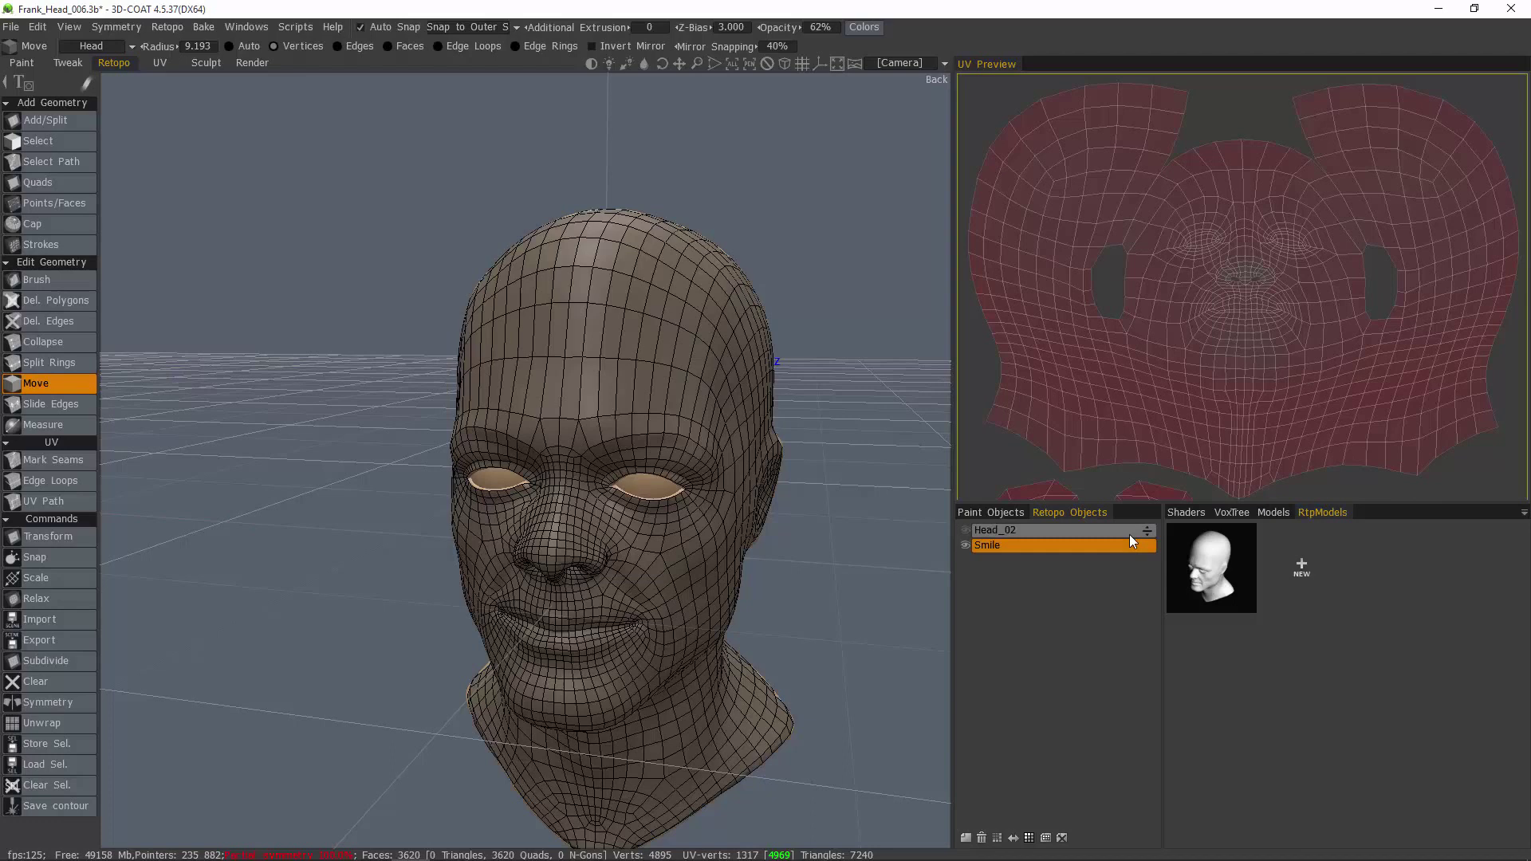
left_click_drag(1148, 545, 1391, 614)
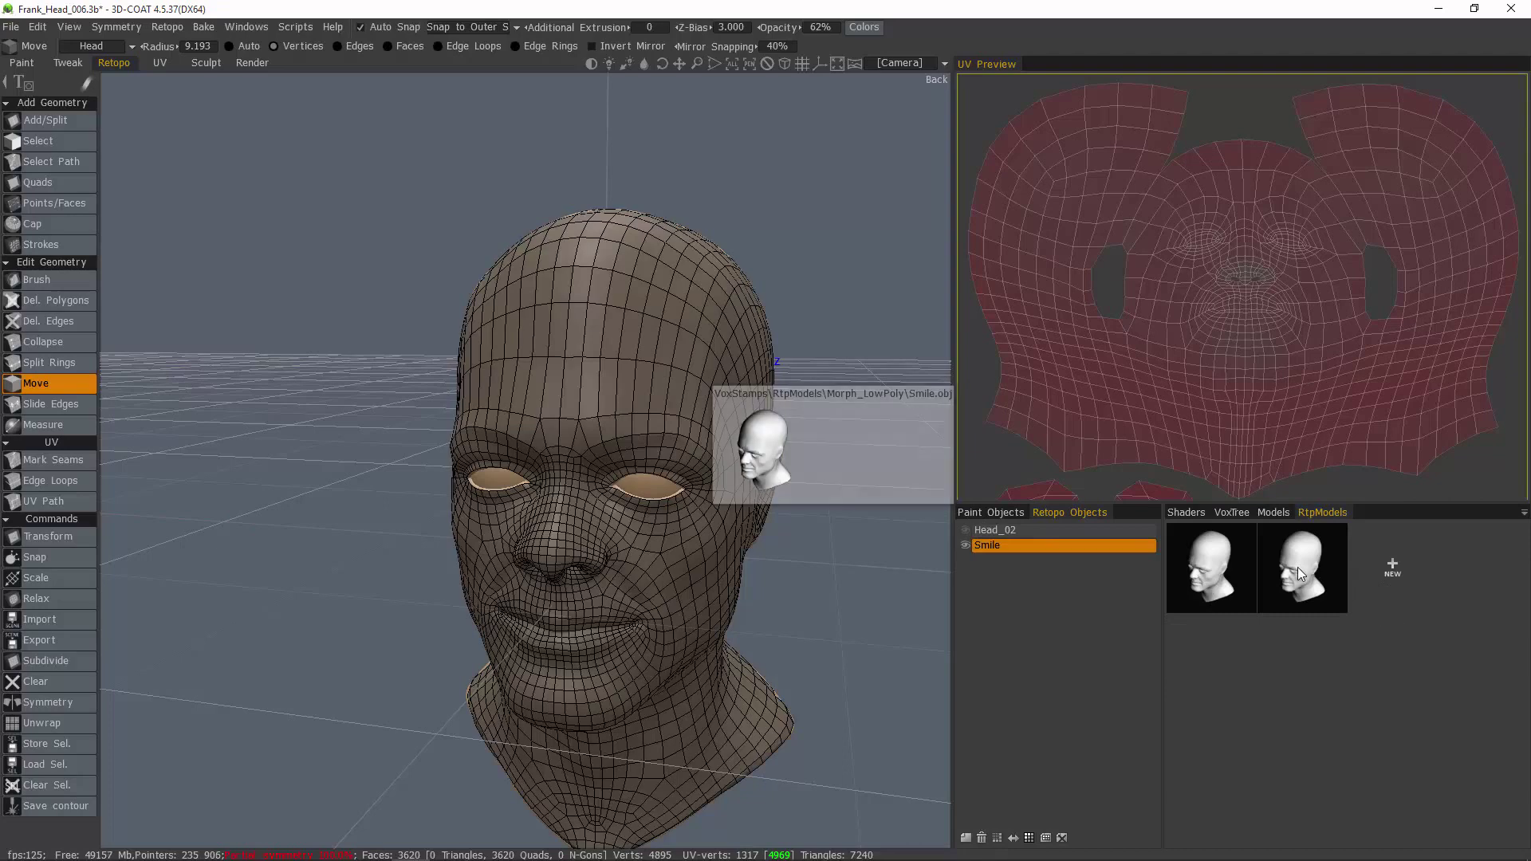
- Delete the Smile and Head_02 retopo groups and add a new empty retopo group
middle_click_drag(922, 609, 921, 538)
left_click_drag(924, 543, 975, 800)
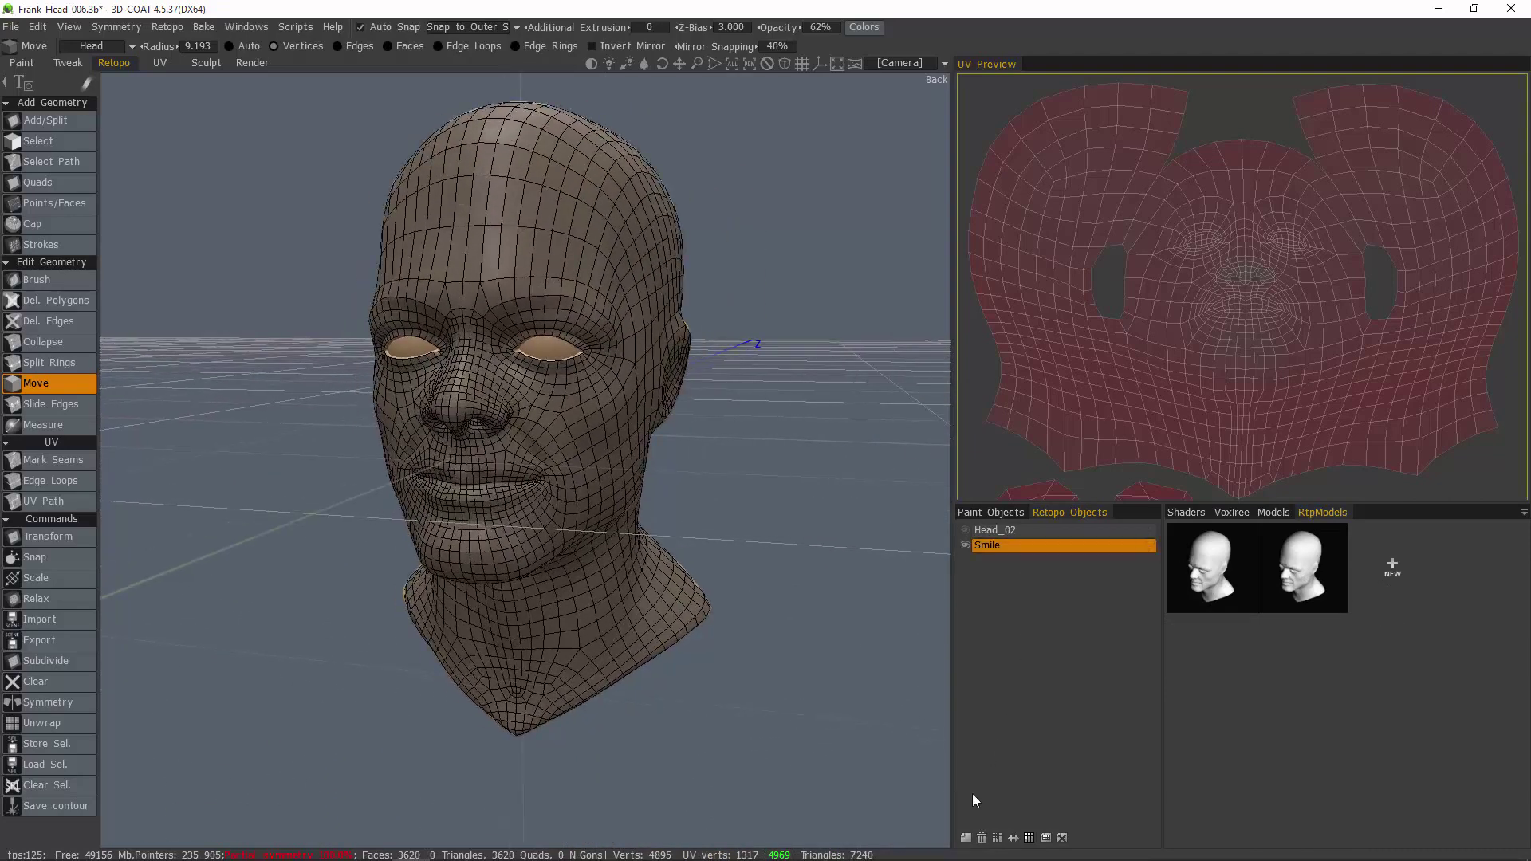
left_click(982, 838)
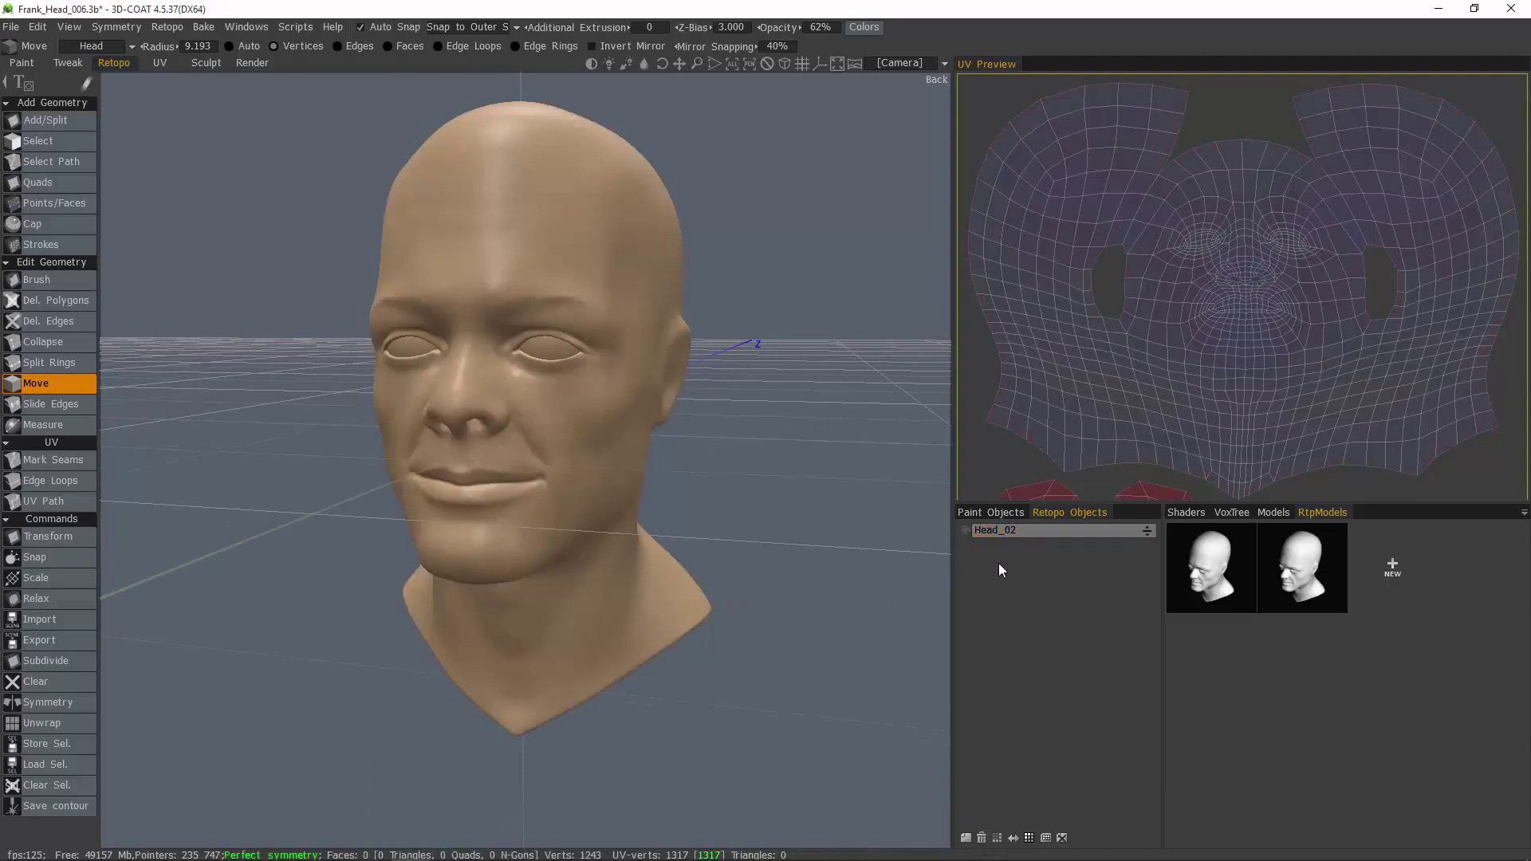
left_click(967, 838)
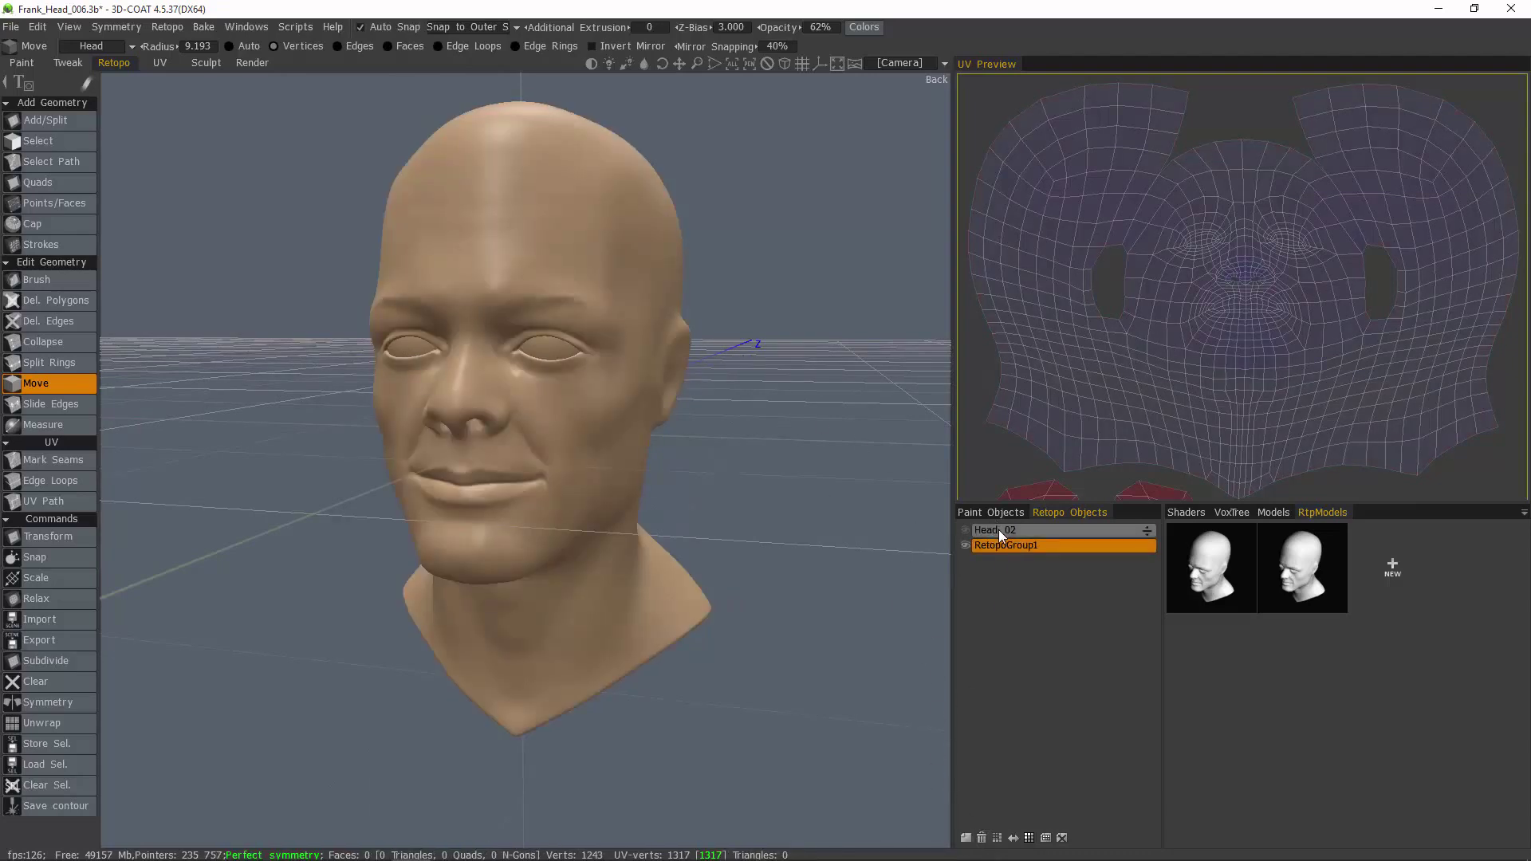
left_click(968, 529)
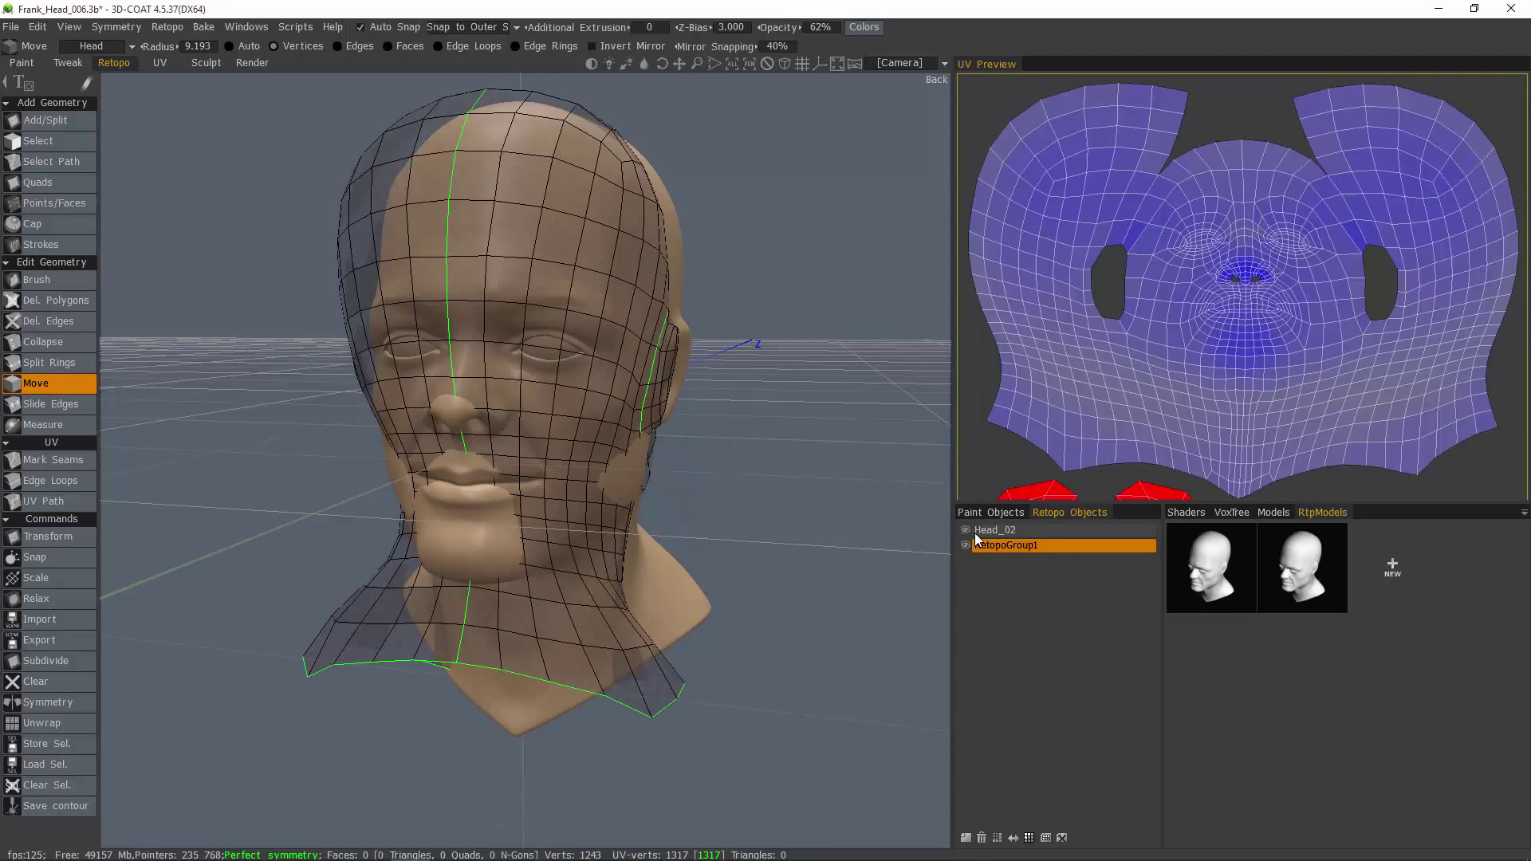
left_click(980, 838)
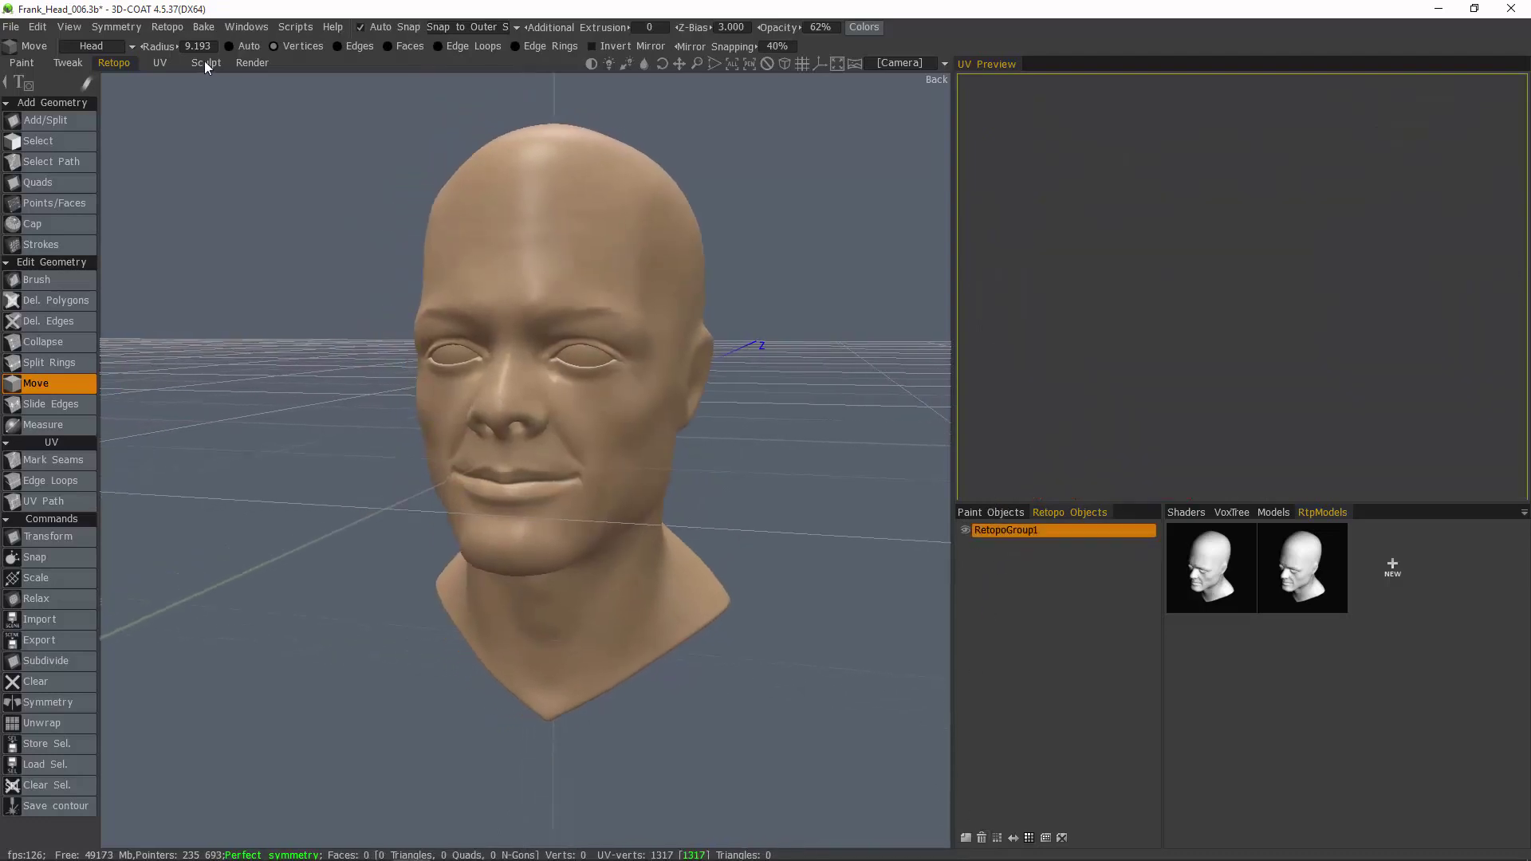
- In the Sculpt room, clear the Smile layer's sculpt and import the stored neutral high-poly head into it without voxelization
left_click(205, 61)
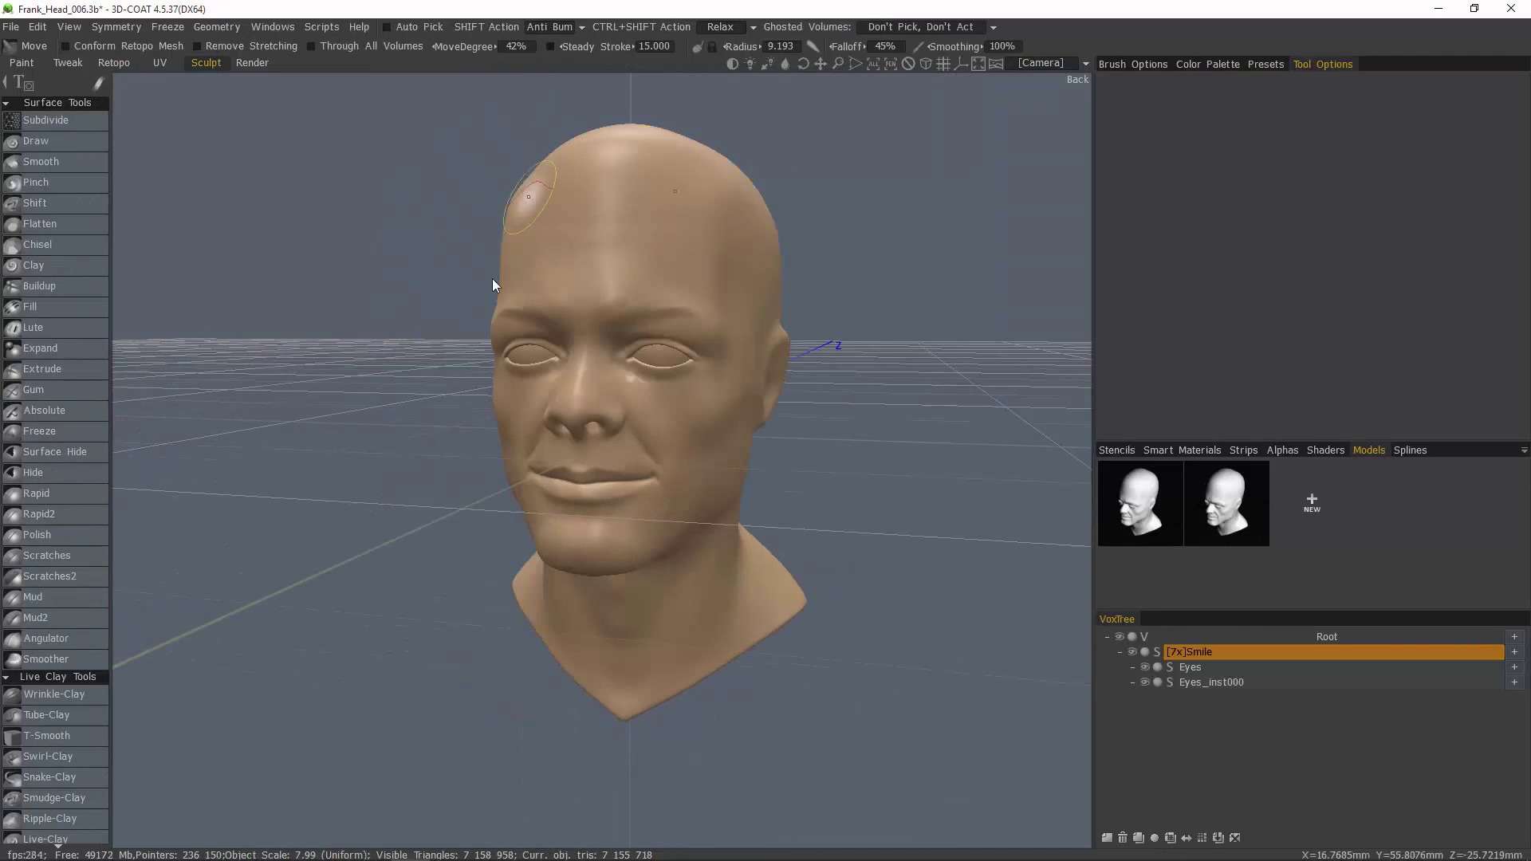
middle_click_drag(1048, 560, 1005, 561)
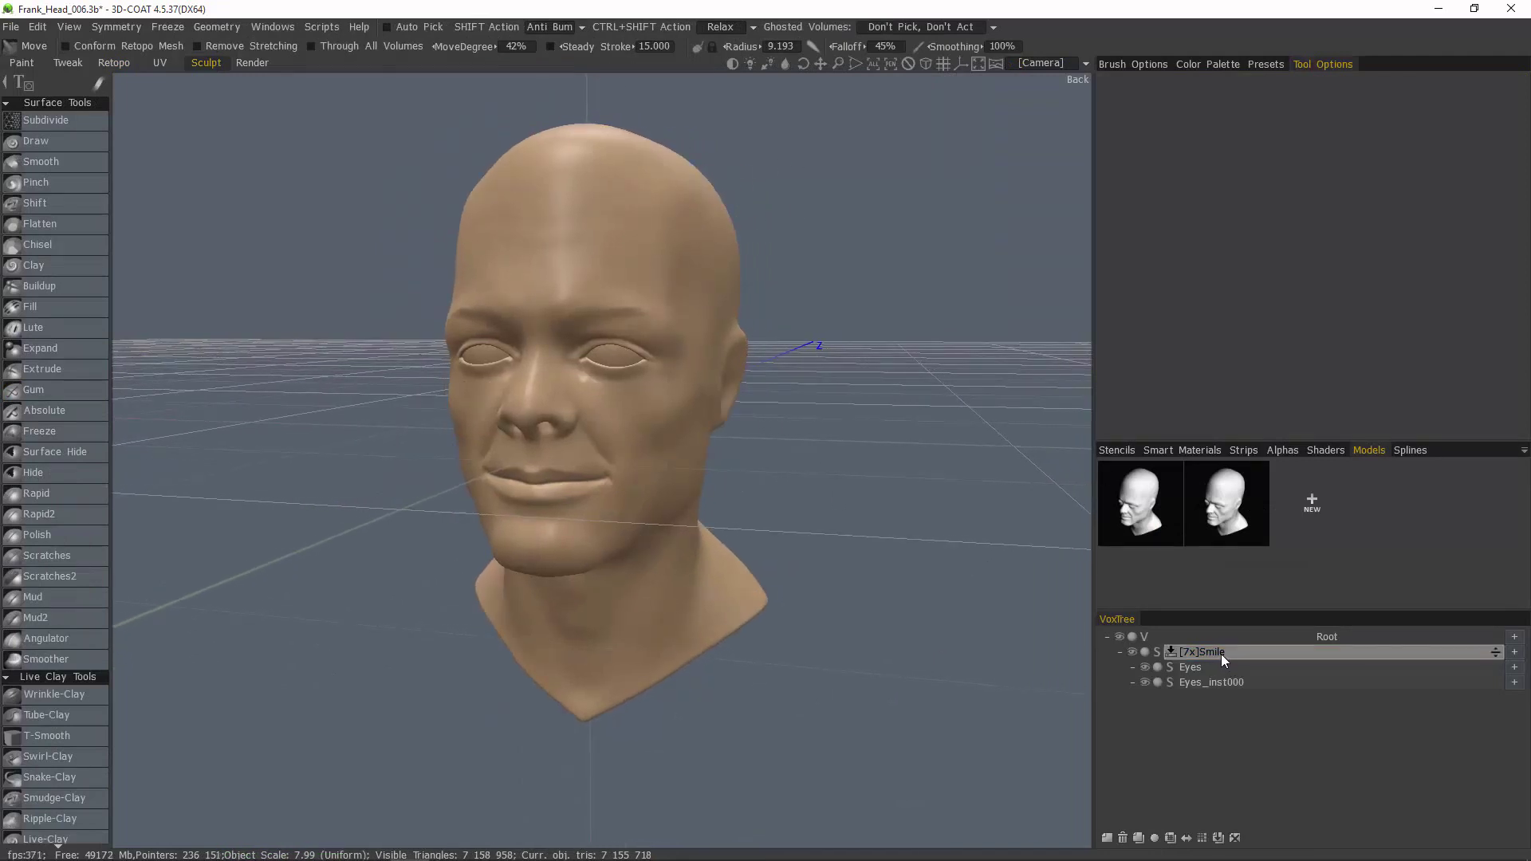
left_click(1222, 652)
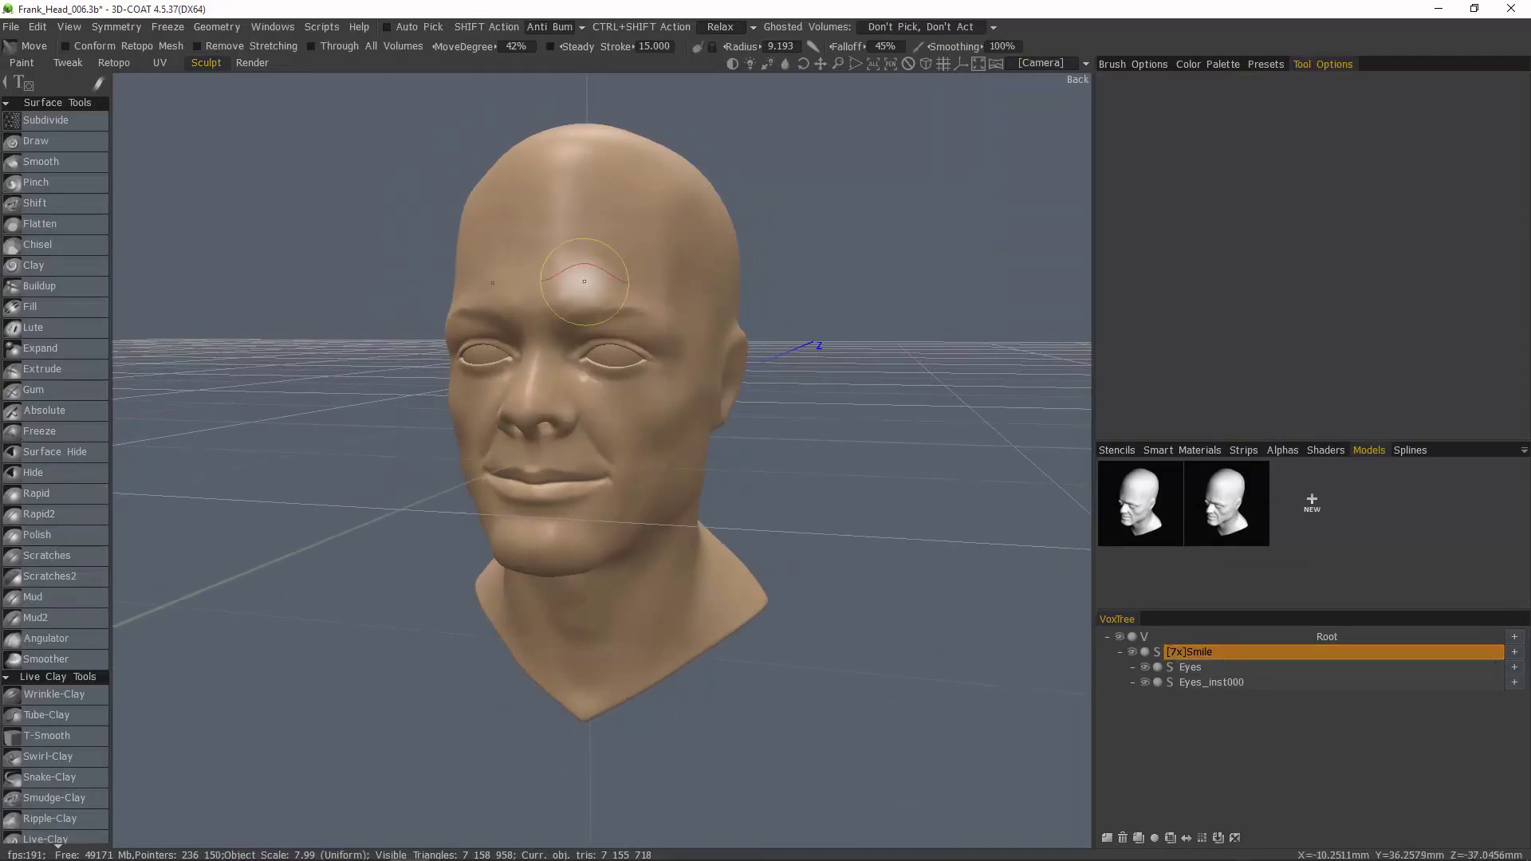
left_click(1235, 838)
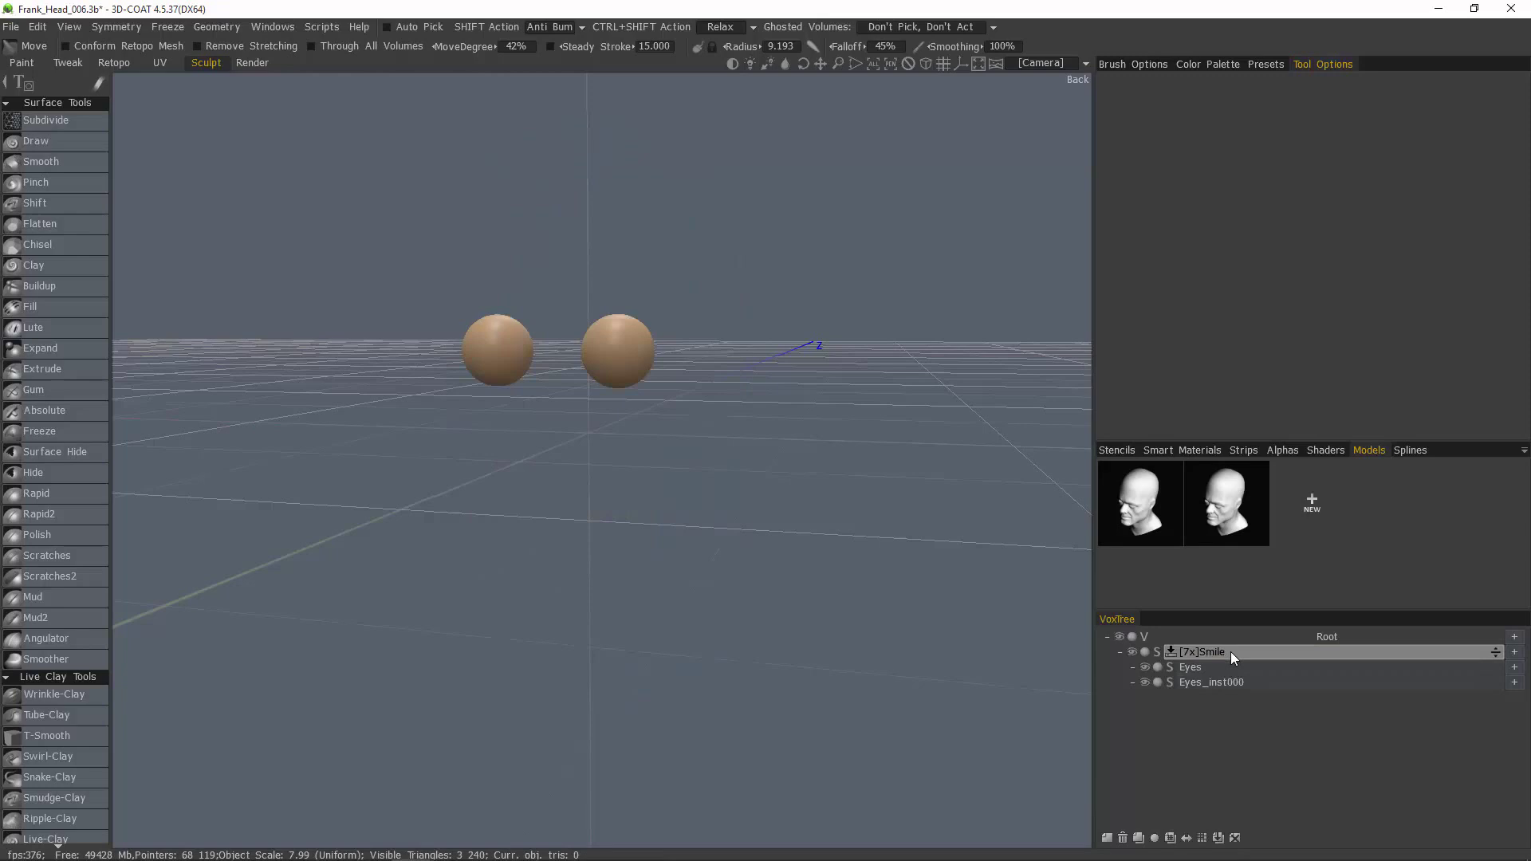
left_click(1139, 499)
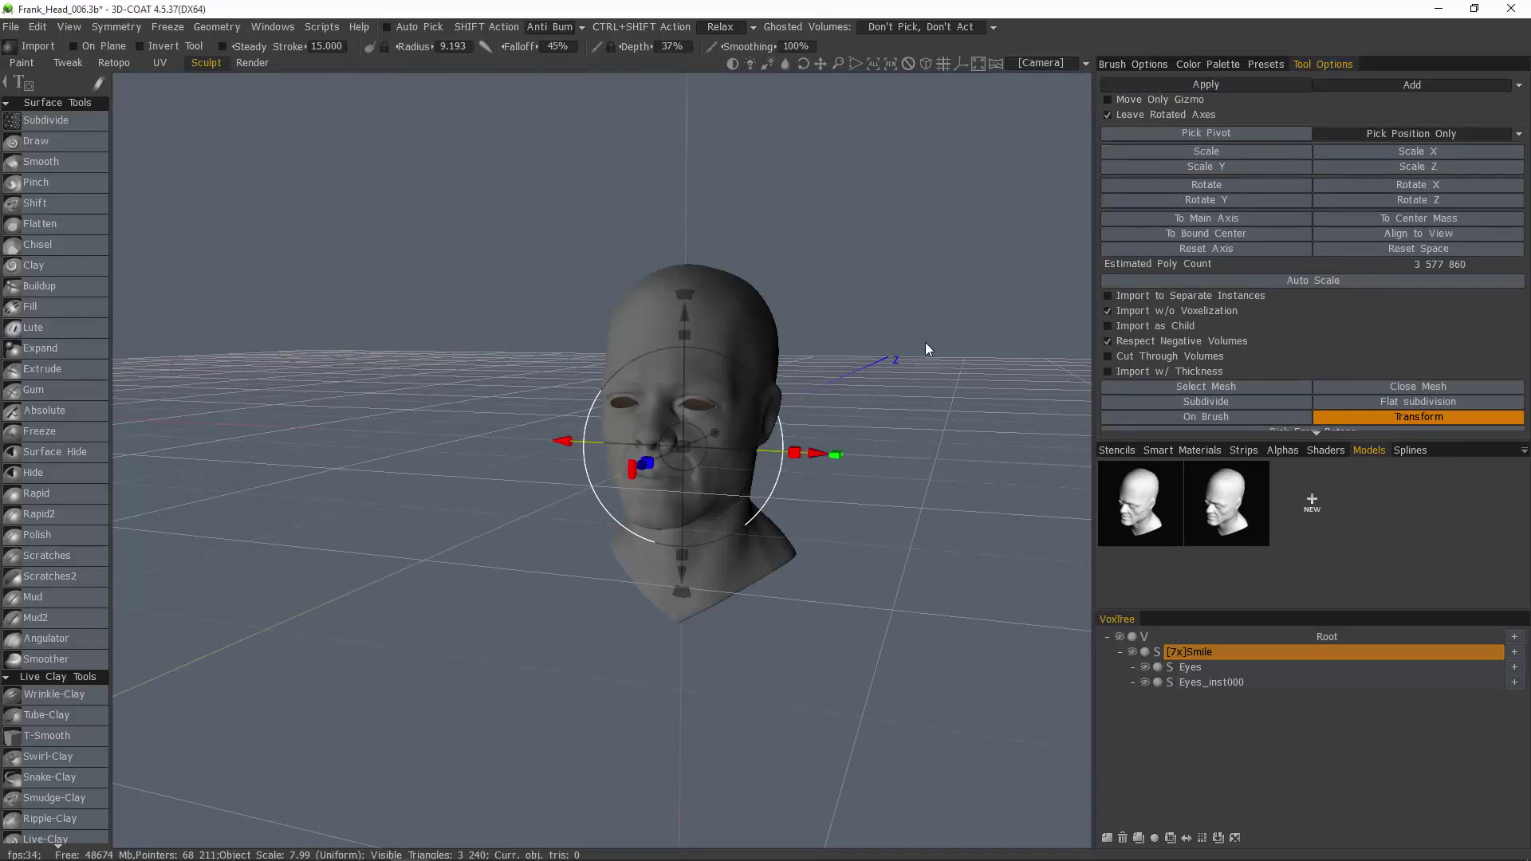
key("Return")
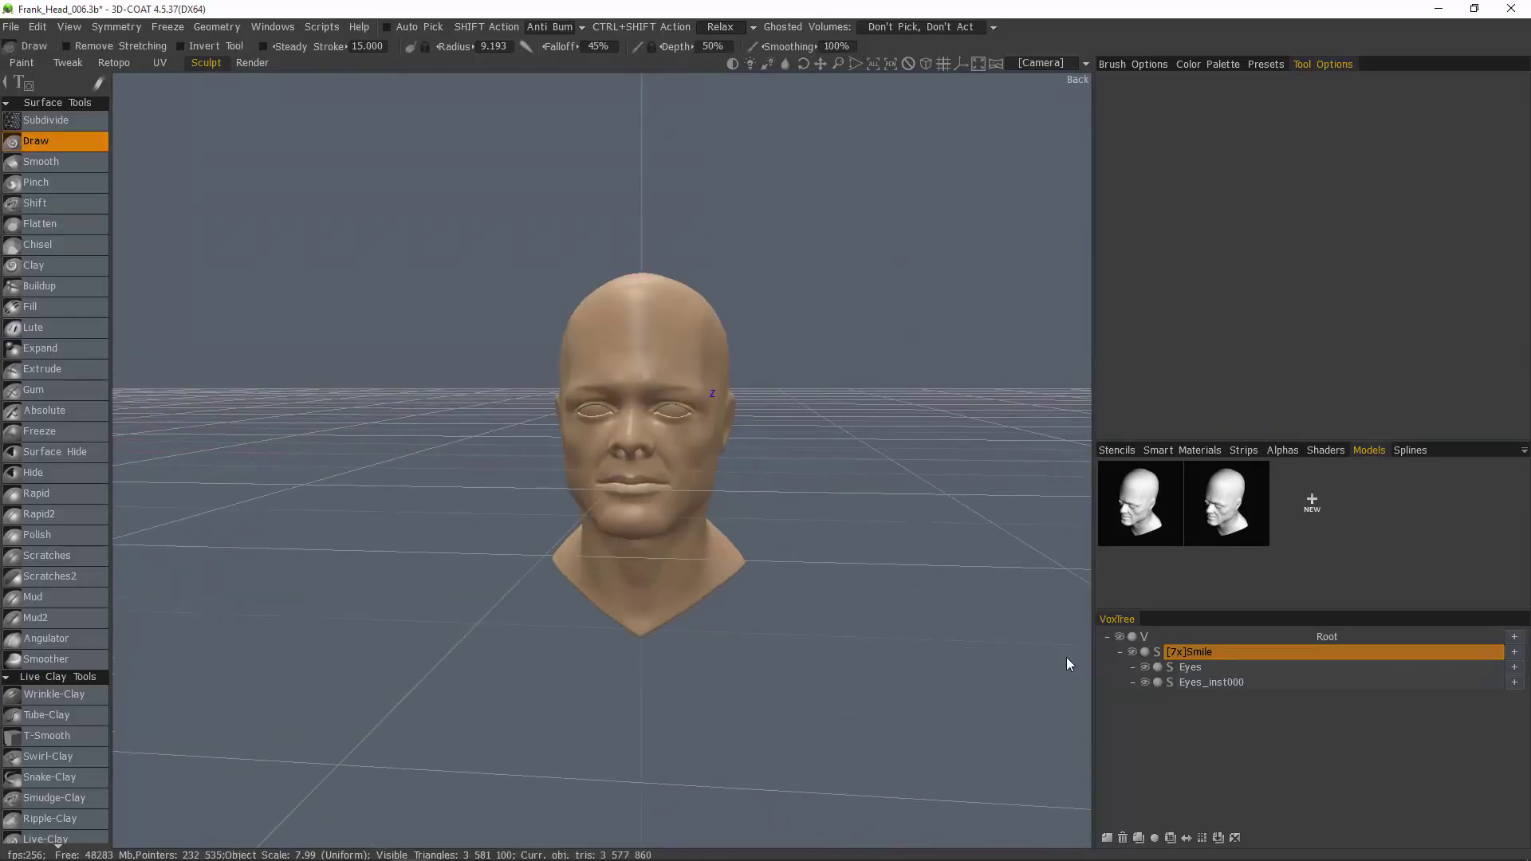
- Rename the Smile sculpt layer as Frown
double_click(1217, 652)
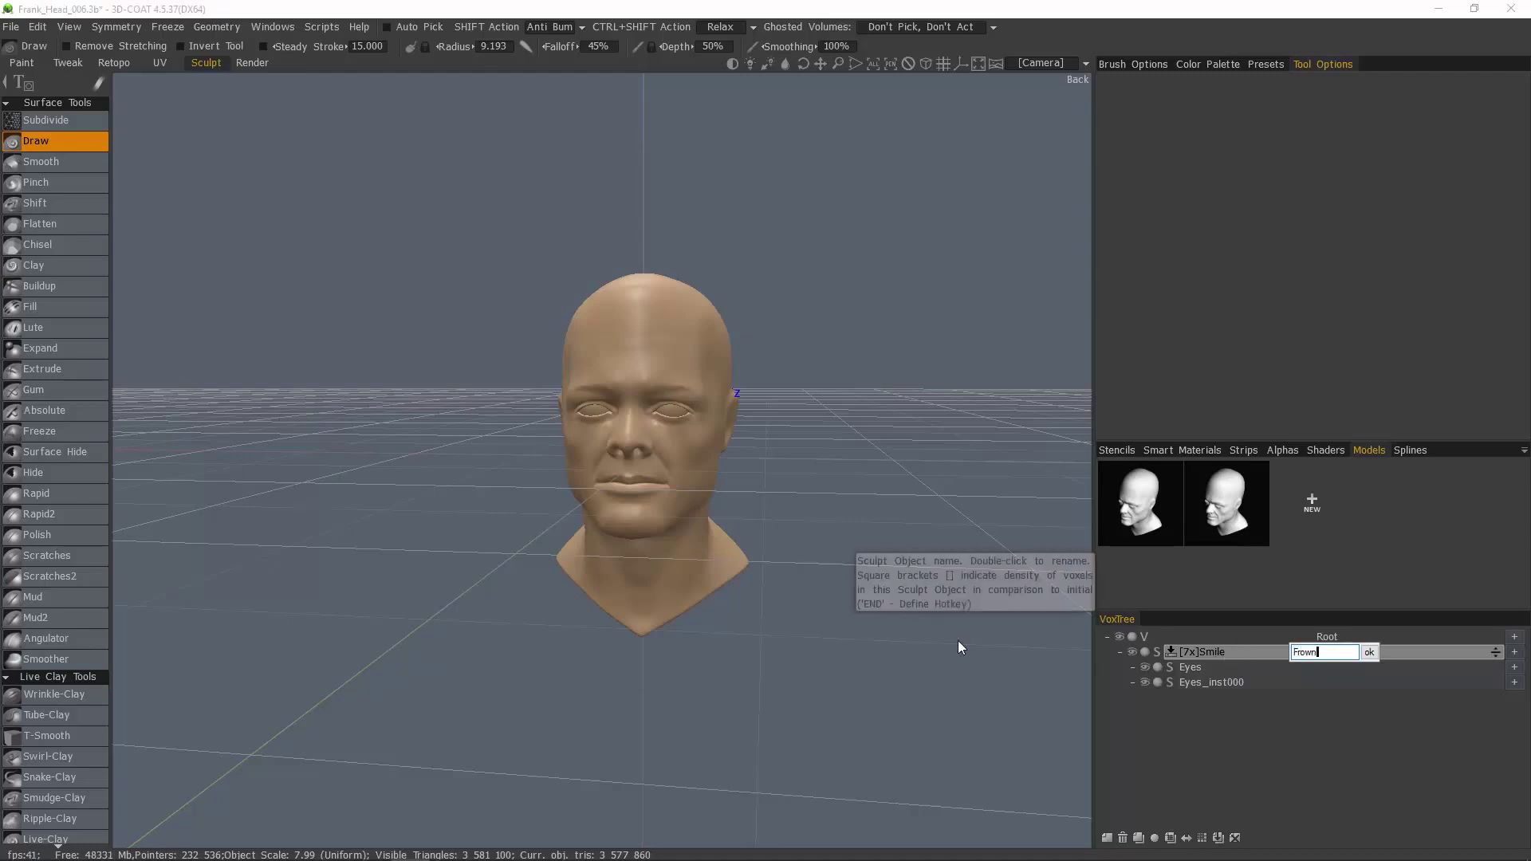
type("Frown")
key("Return")
- In the Retopo room, import the stored neutral low-poly mesh without snapping it to the sculpt and rename its group as Frown
left_click(114, 63)
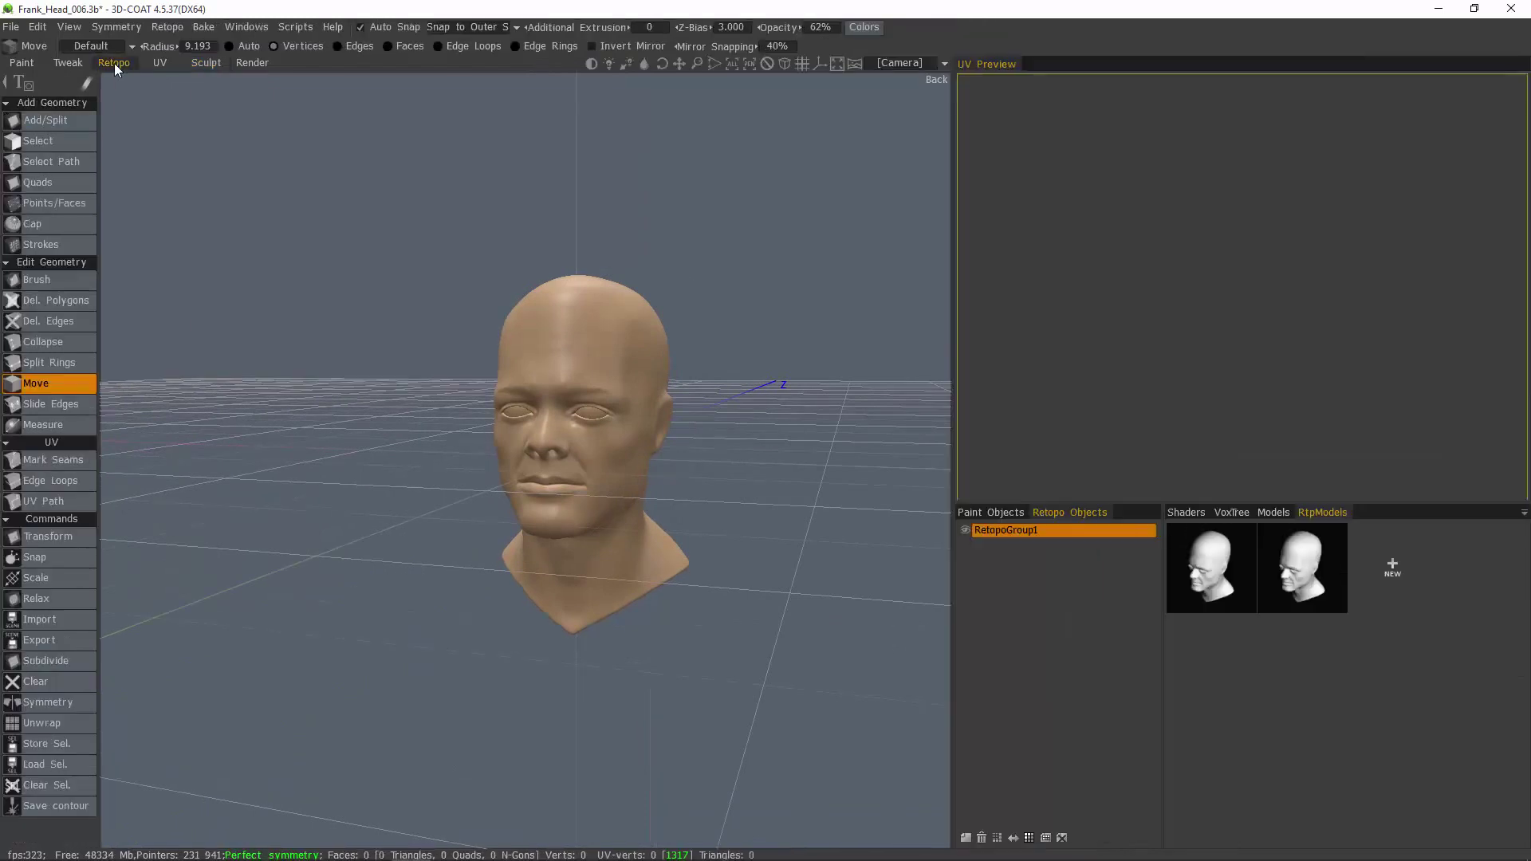
left_click(1208, 579)
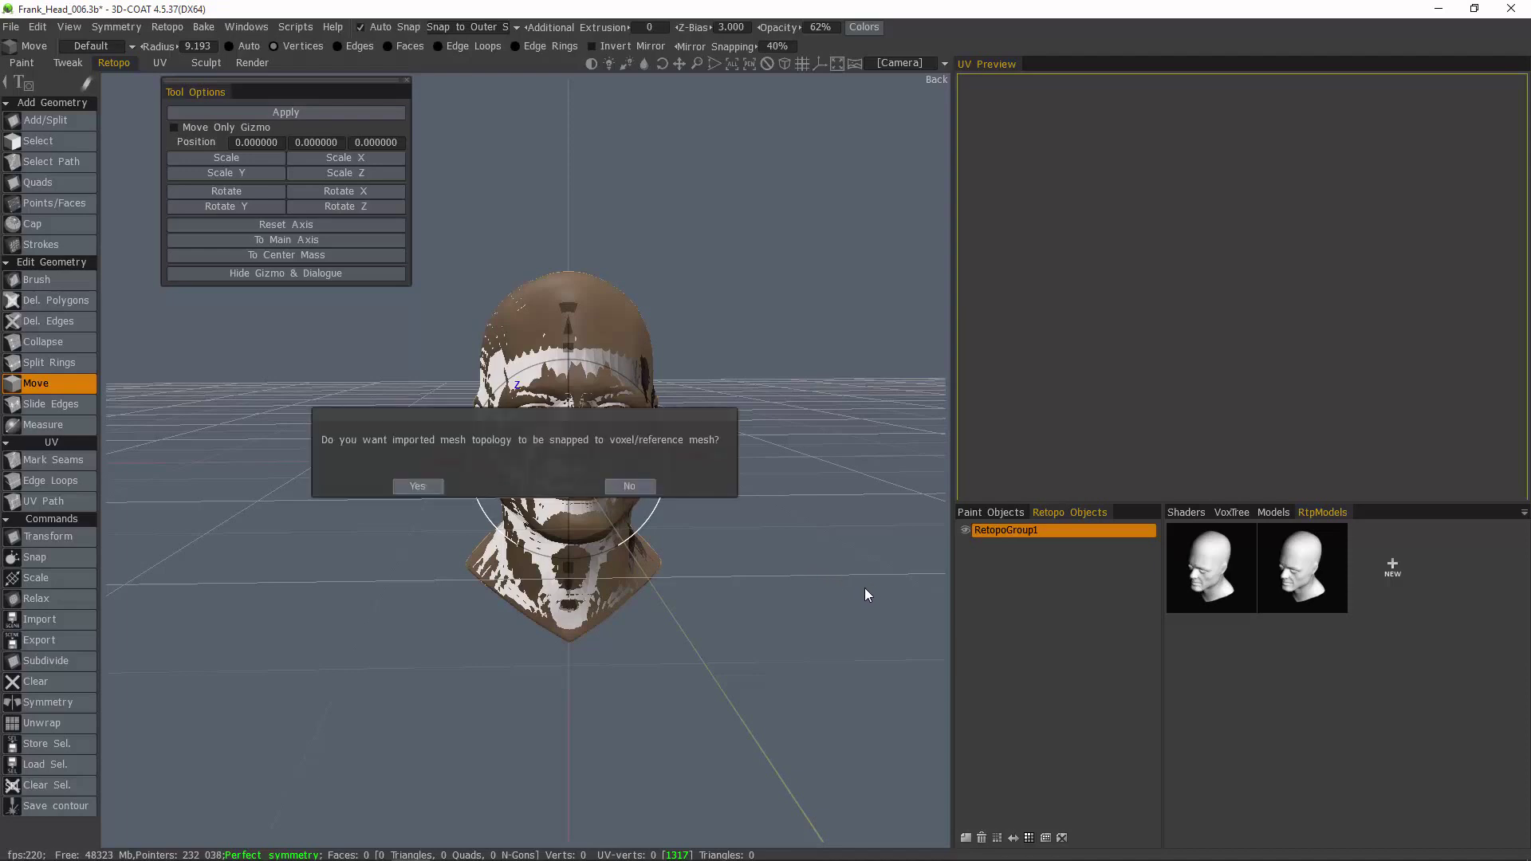
left_click(628, 485)
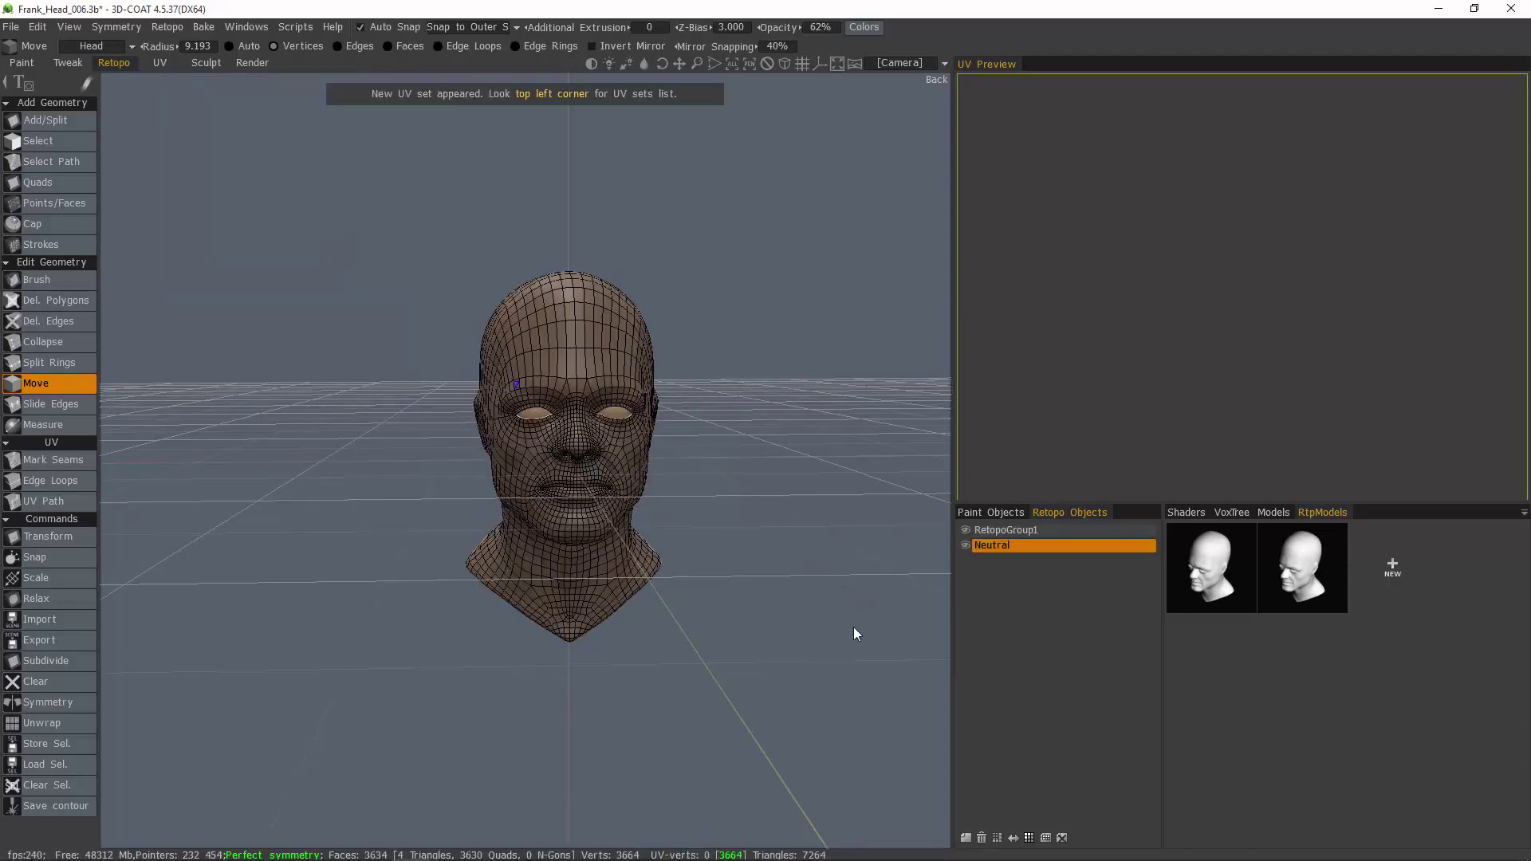
double_click(992, 545)
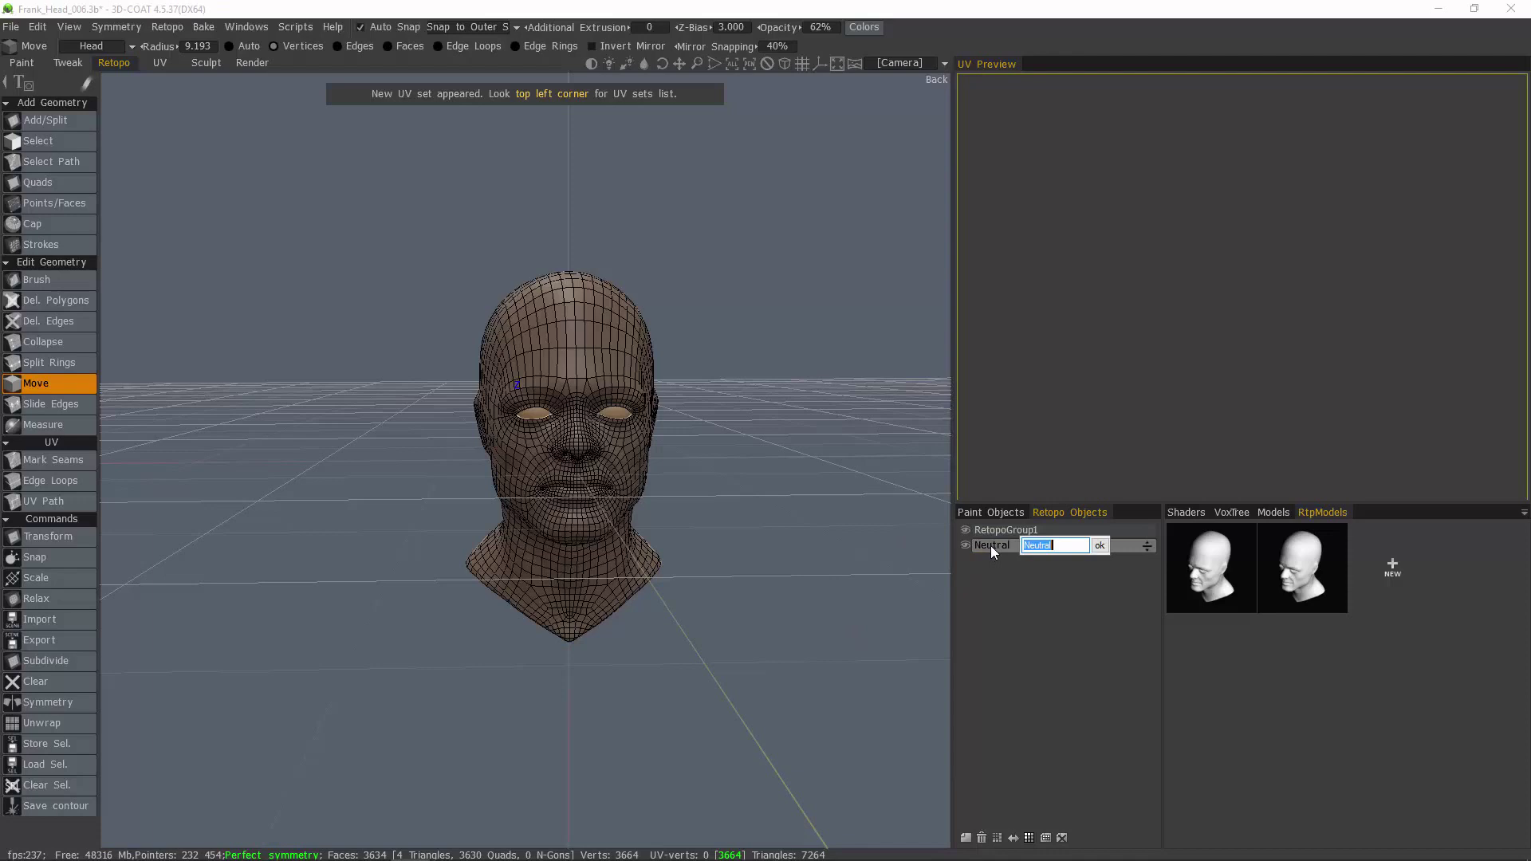
type("Frown")
key("Return")
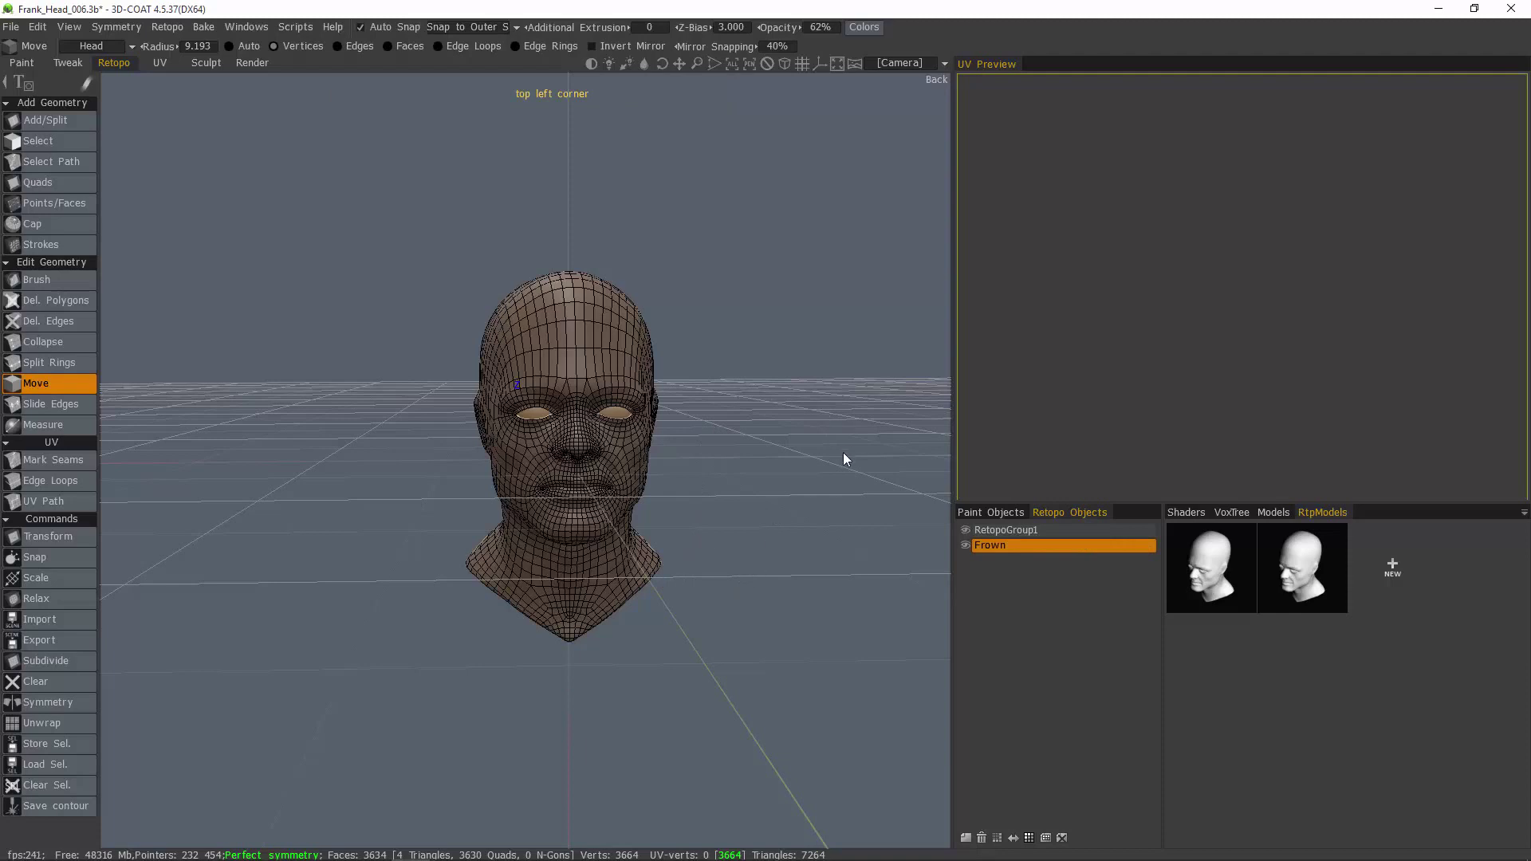
- Return to the Sculpt room and activate the Move brush with Conform Retopo Mesh turned on
left_click(208, 64)
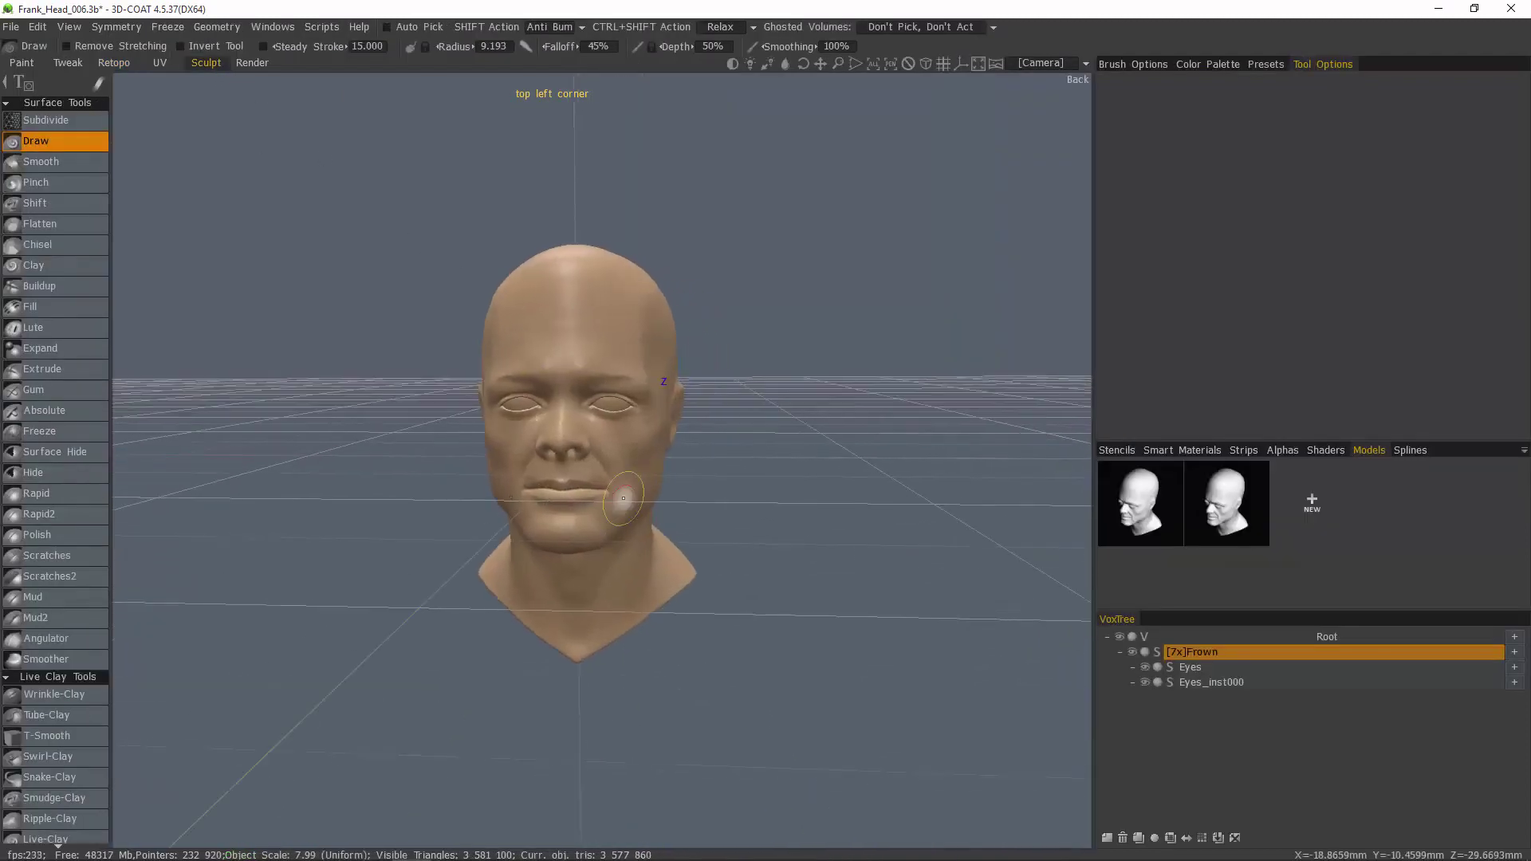
left_click_drag(624, 498, 596, 497, "alt")
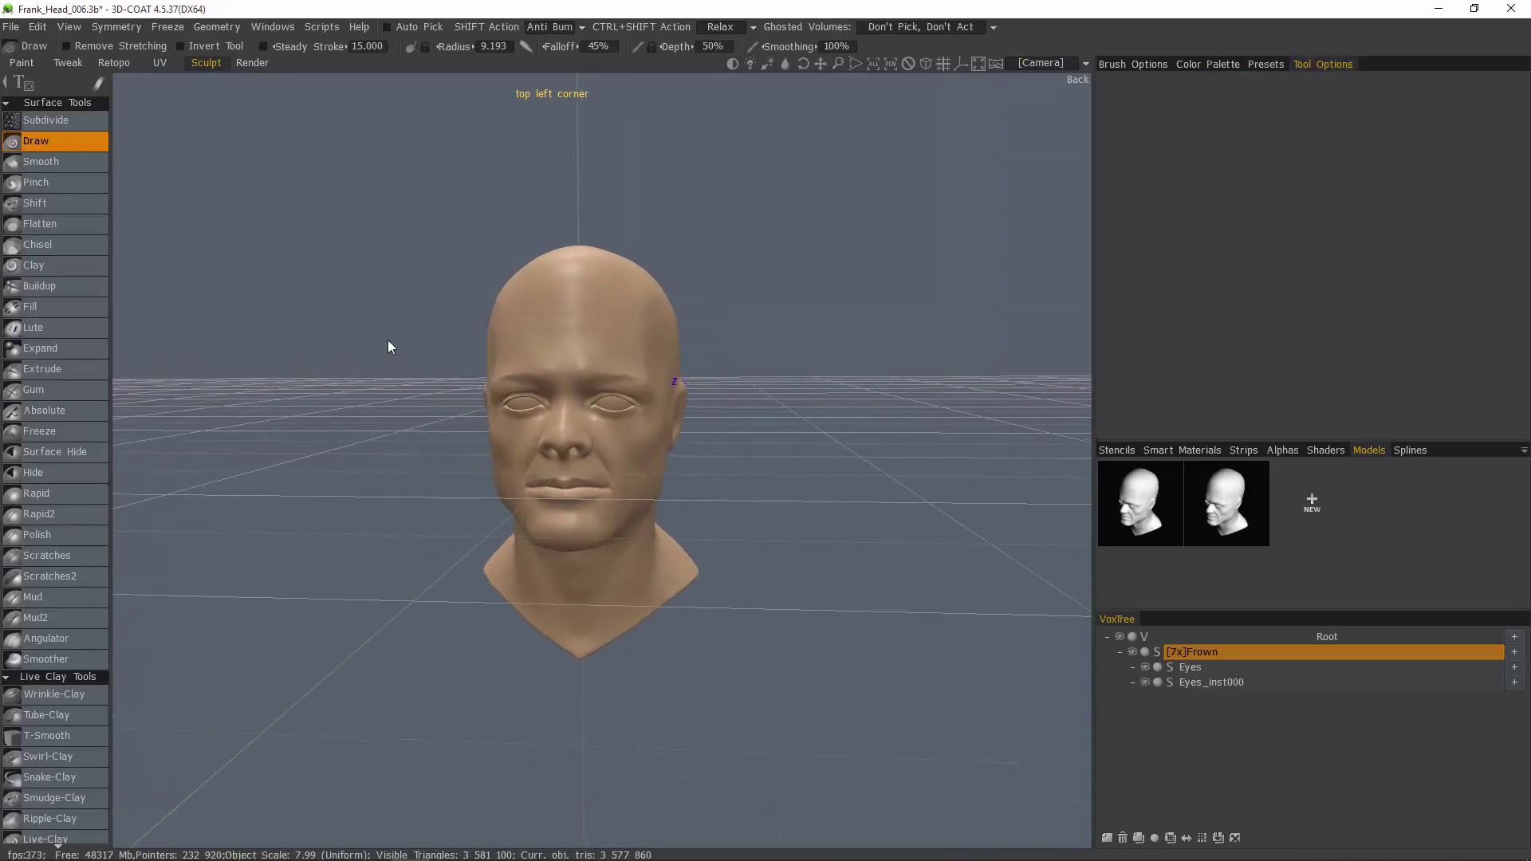
key("space")
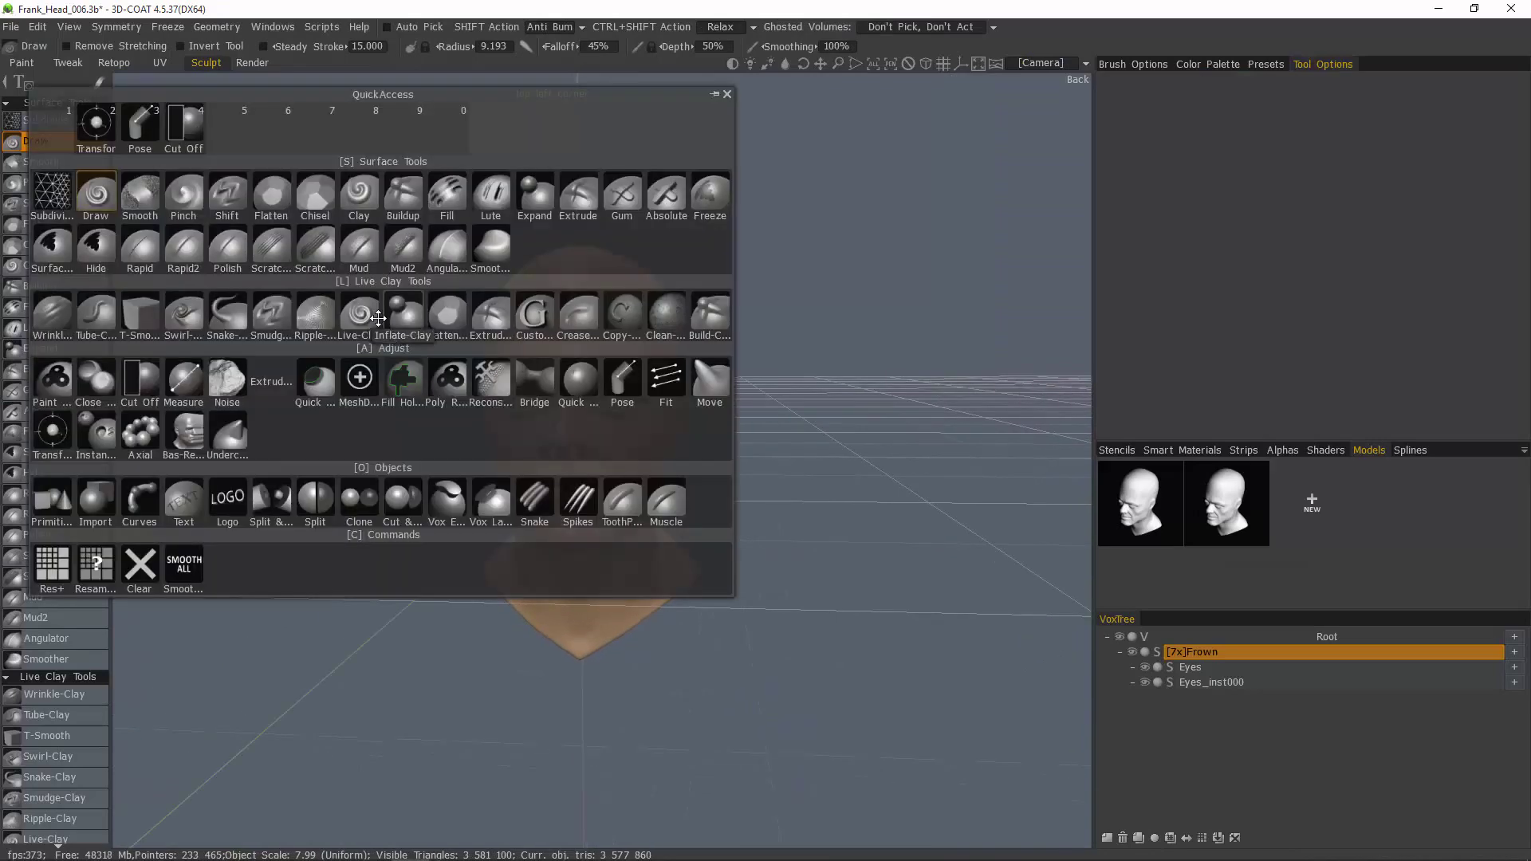
left_click(707, 382)
left_click(134, 46)
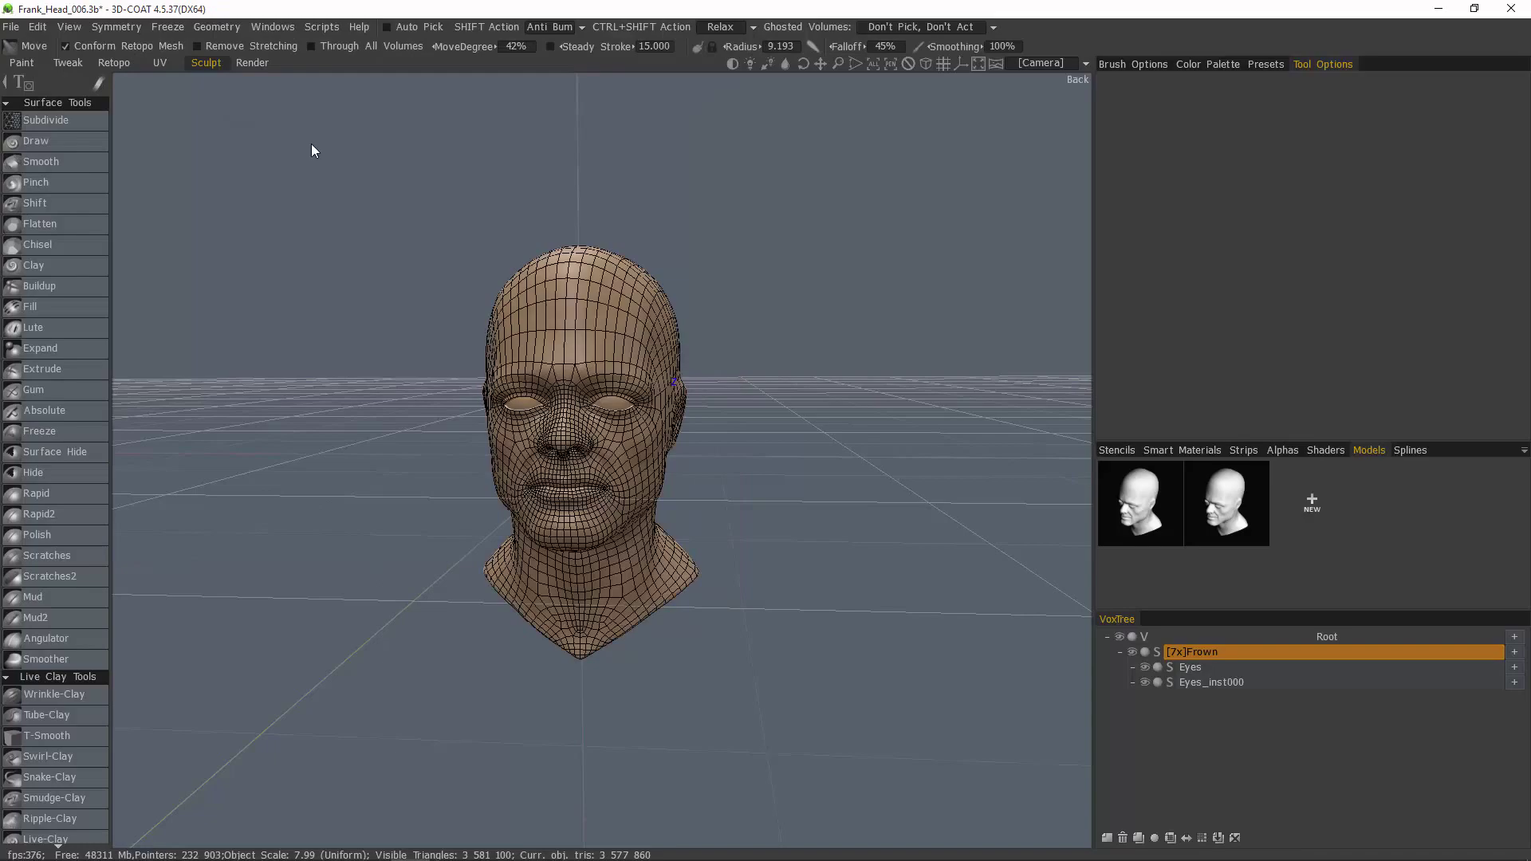
- Pull the corners of the mouth downward with the Move brush at radii of about 13.6 and 8.2 to begin the frown
scroll(594, 496, "up", 5)
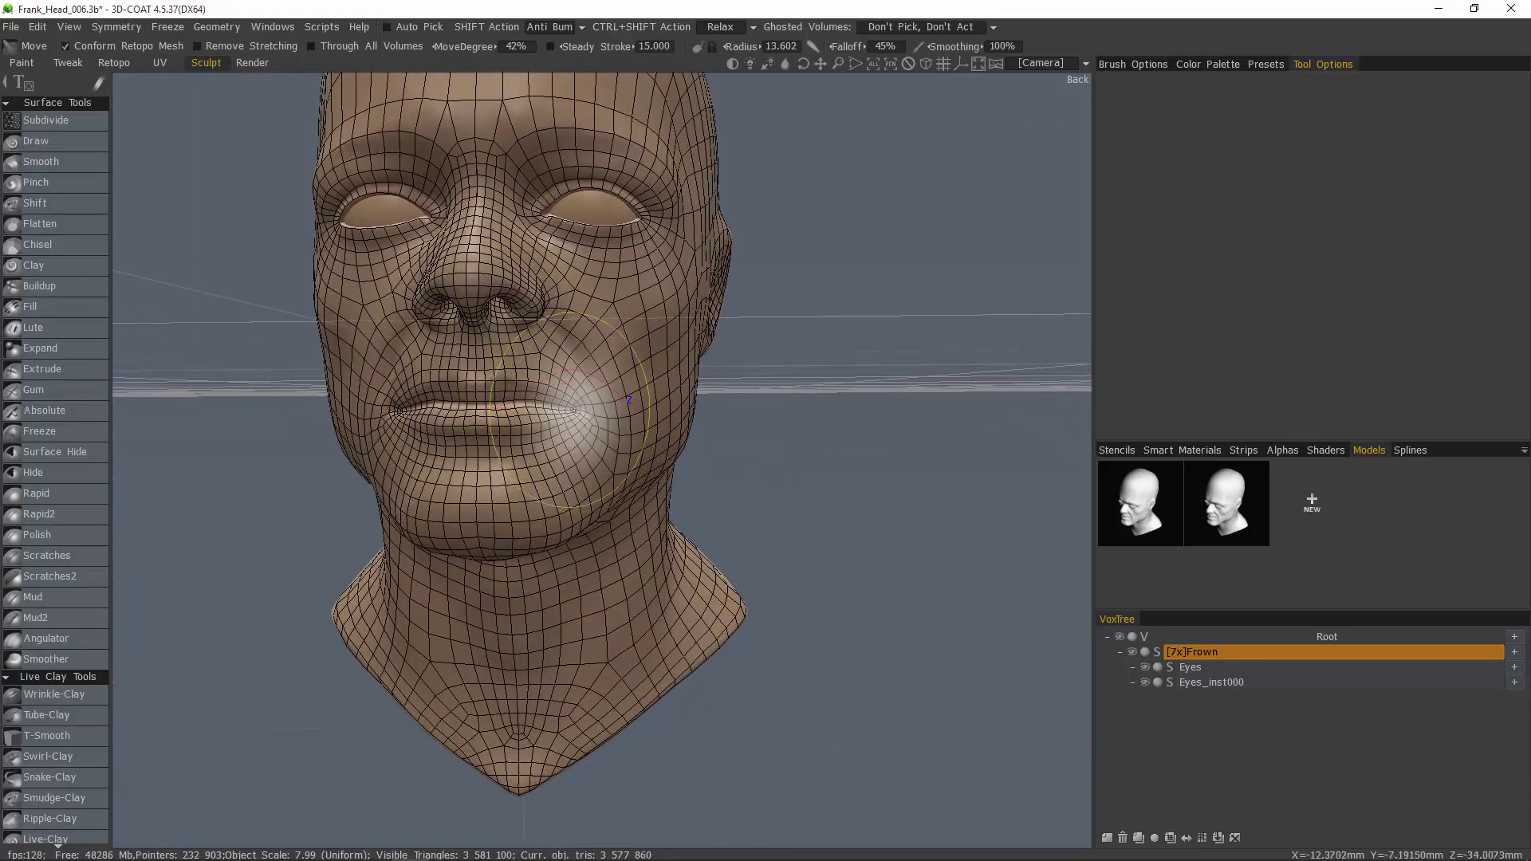
left_click_drag(574, 410, 582, 418)
right_click_drag(552, 401, 532, 393)
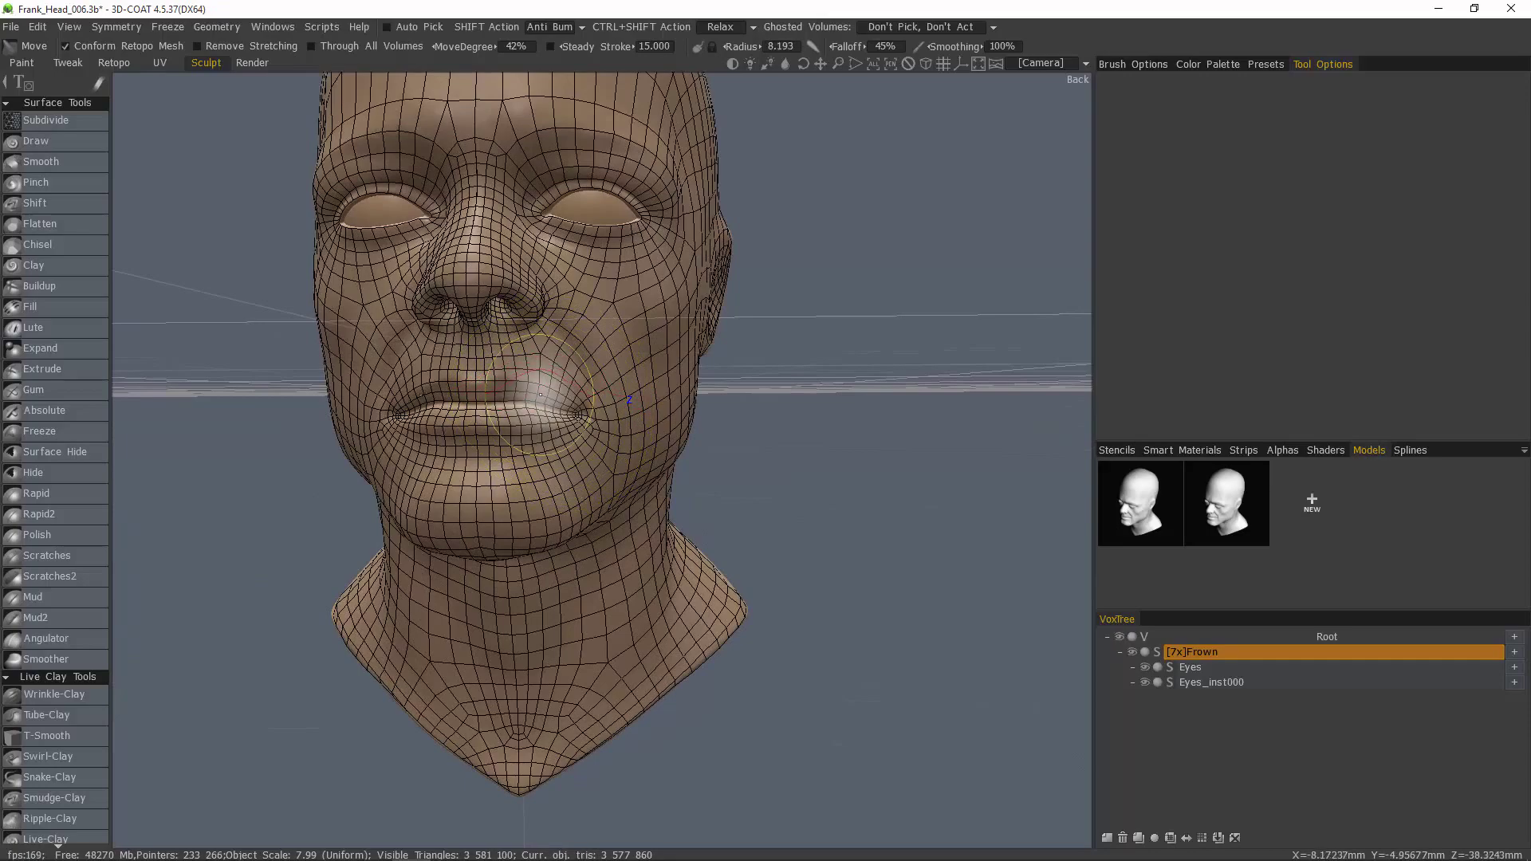
left_click_drag(540, 394, 600, 428)
left_click_drag(601, 431, 603, 439)
left_click_drag(187, 315, 355, 333)
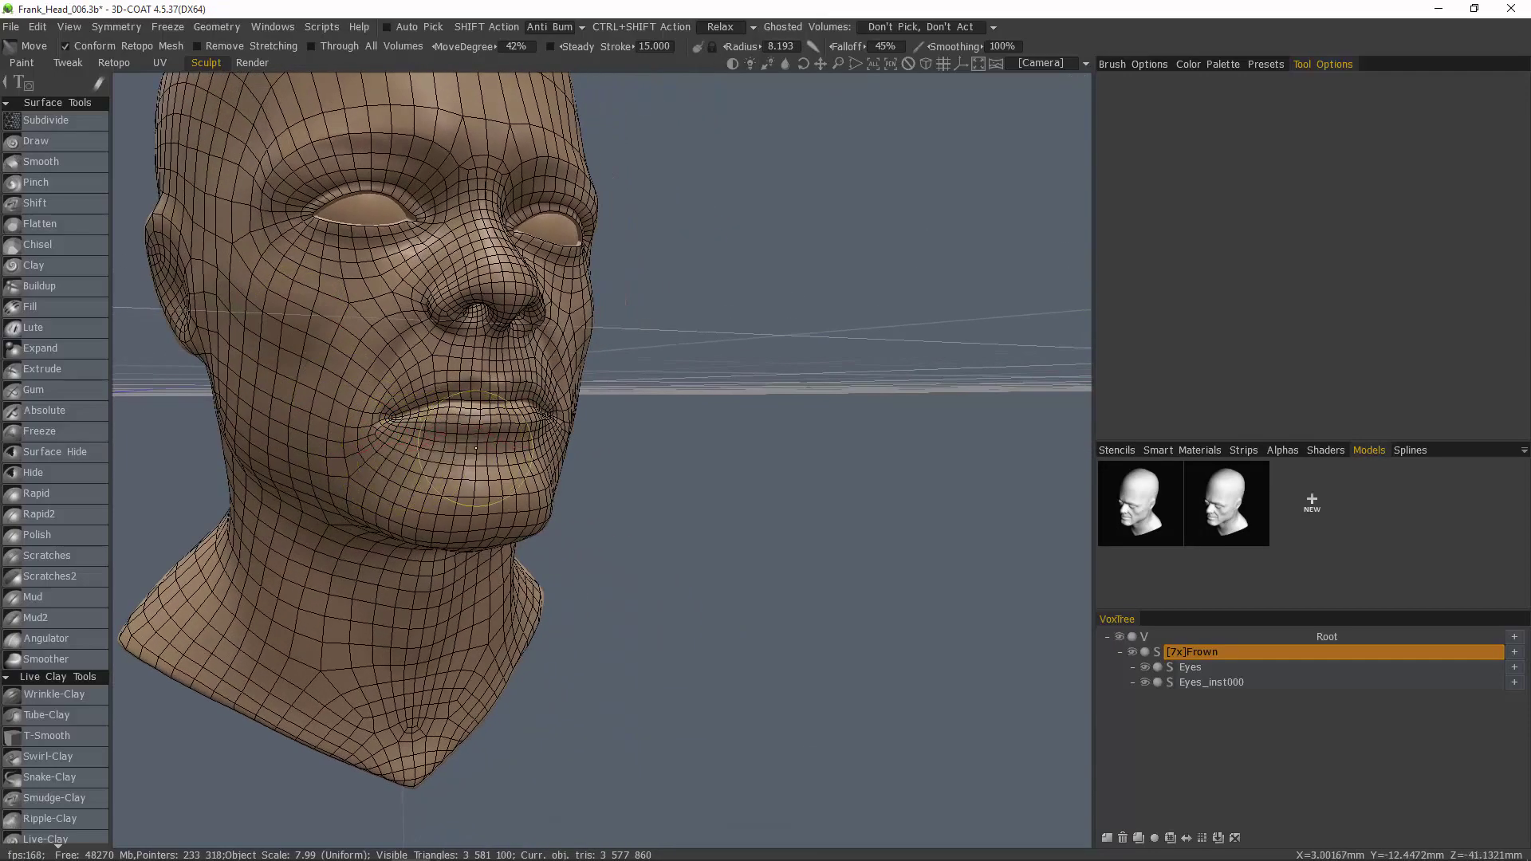
- Push the lower lip upward and refine the mouth corner with a slightly smaller Move brush
right_click_drag(478, 449, 469, 447)
left_click_drag(474, 438, 493, 385)
left_click_drag(381, 429, 395, 435)
- Reshape the brows for the frown with the Move brush, enlarging its radius to about 8.4
mouse_move(369, 431)
middle_mouse_down()
mouse_move(400, 505)
mouse_move(513, 417)
mouse_move(628, 422)
mouse_move(590, 446)
mouse_move(495, 431)
mouse_move(565, 283)
mouse_move(622, 231)
middle_mouse_up()
key("]")
key("]")
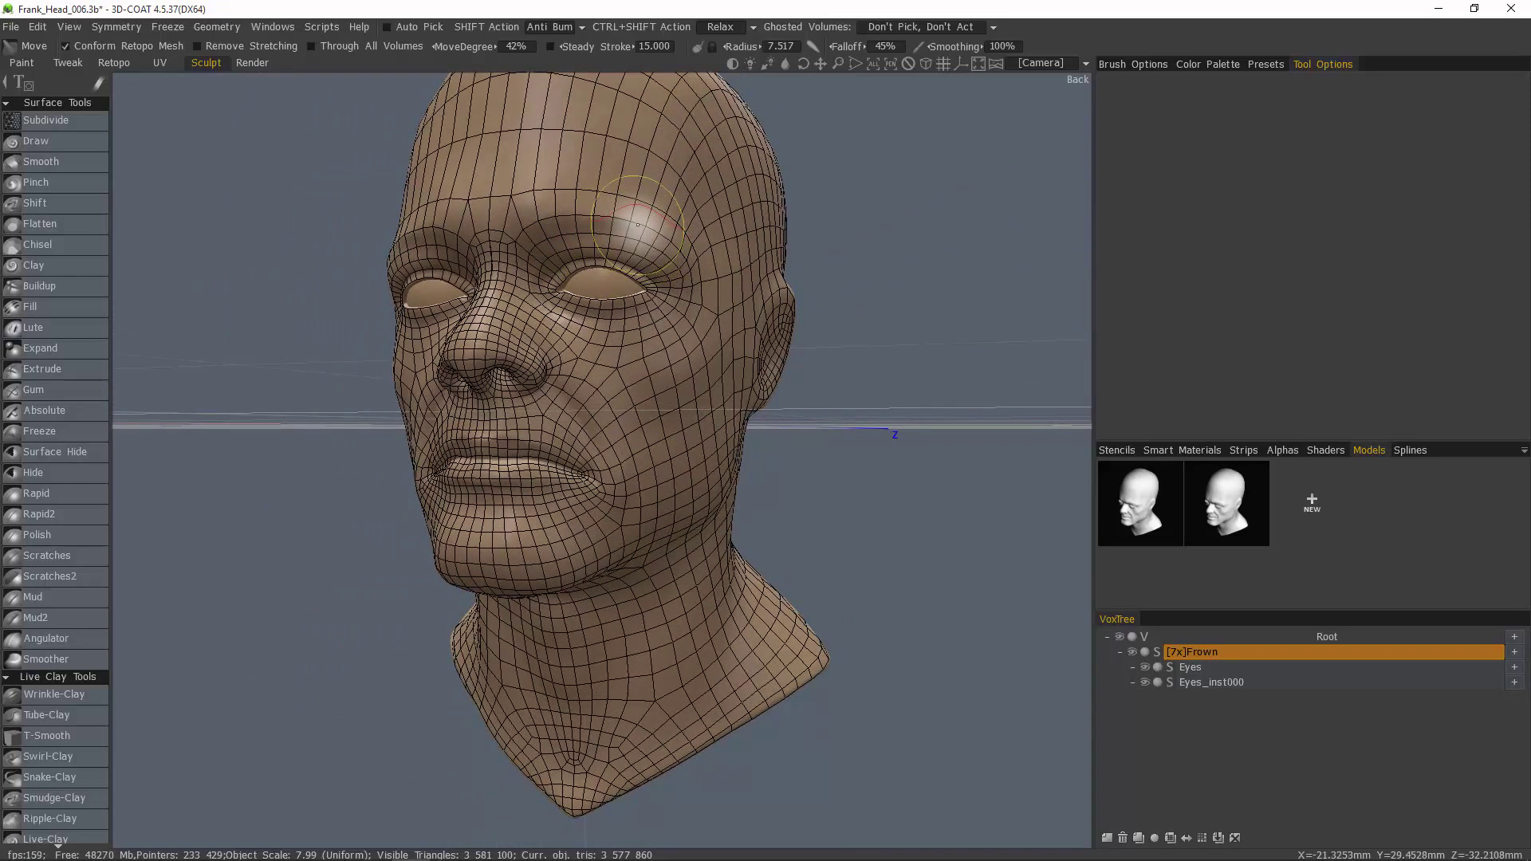
key("]")
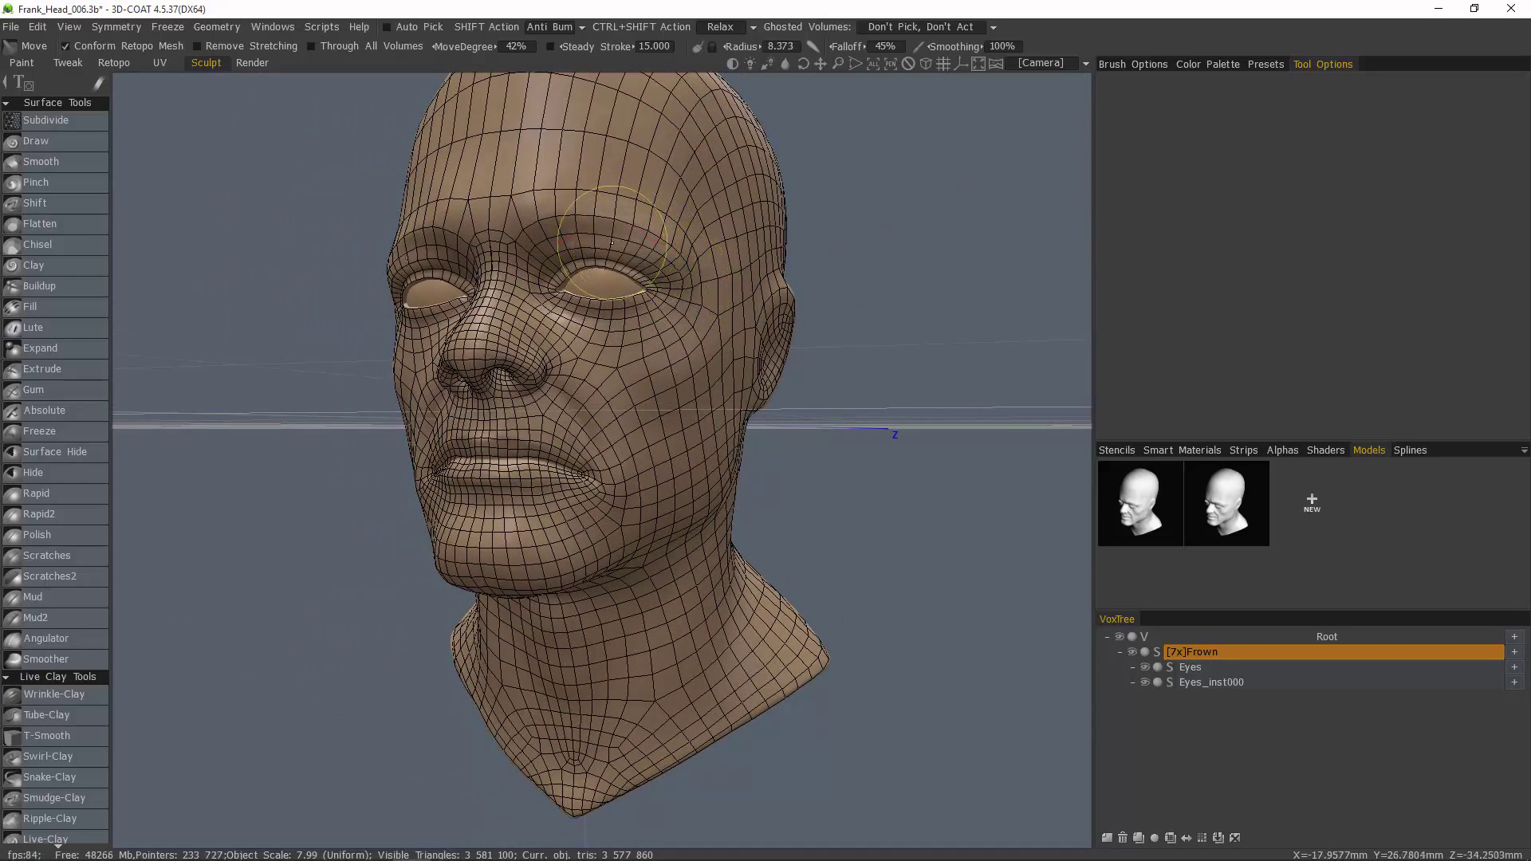
left_click_drag(407, 209, 646, 209, "alt")
middle_click_drag(494, 546, 598, 557)
mouse_move(507, 511)
left_mouse_down("alt")
mouse_move(547, 529)
mouse_move(600, 522)
left_mouse_up("alt")
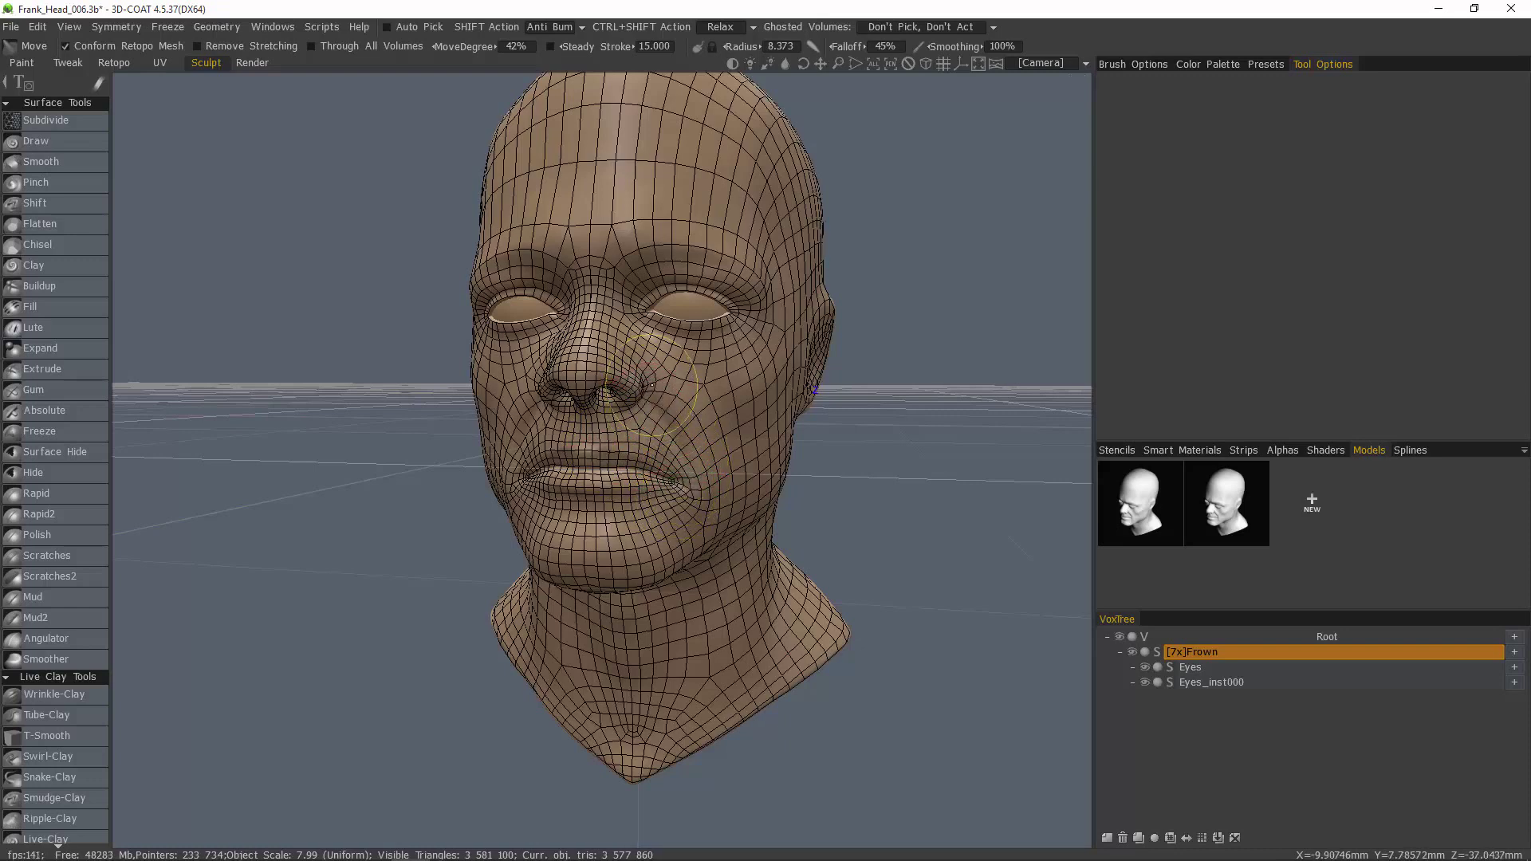
left_click_drag(801, 479, 653, 437)
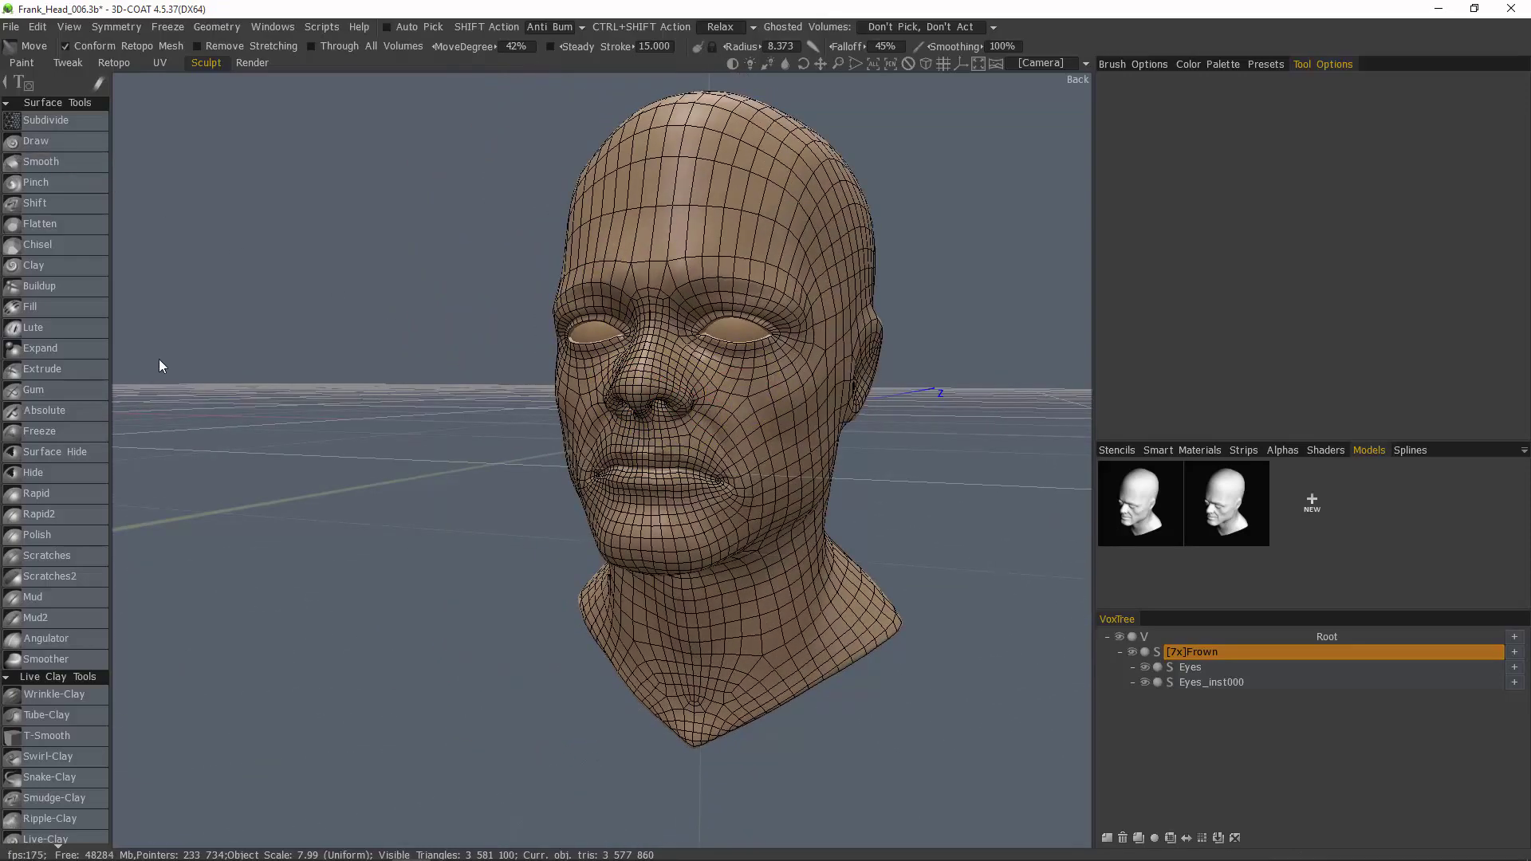
- Add volume to the cheek beside the mouth corner with the Buildup brush at a radius of about 5.8
left_click(78, 287)
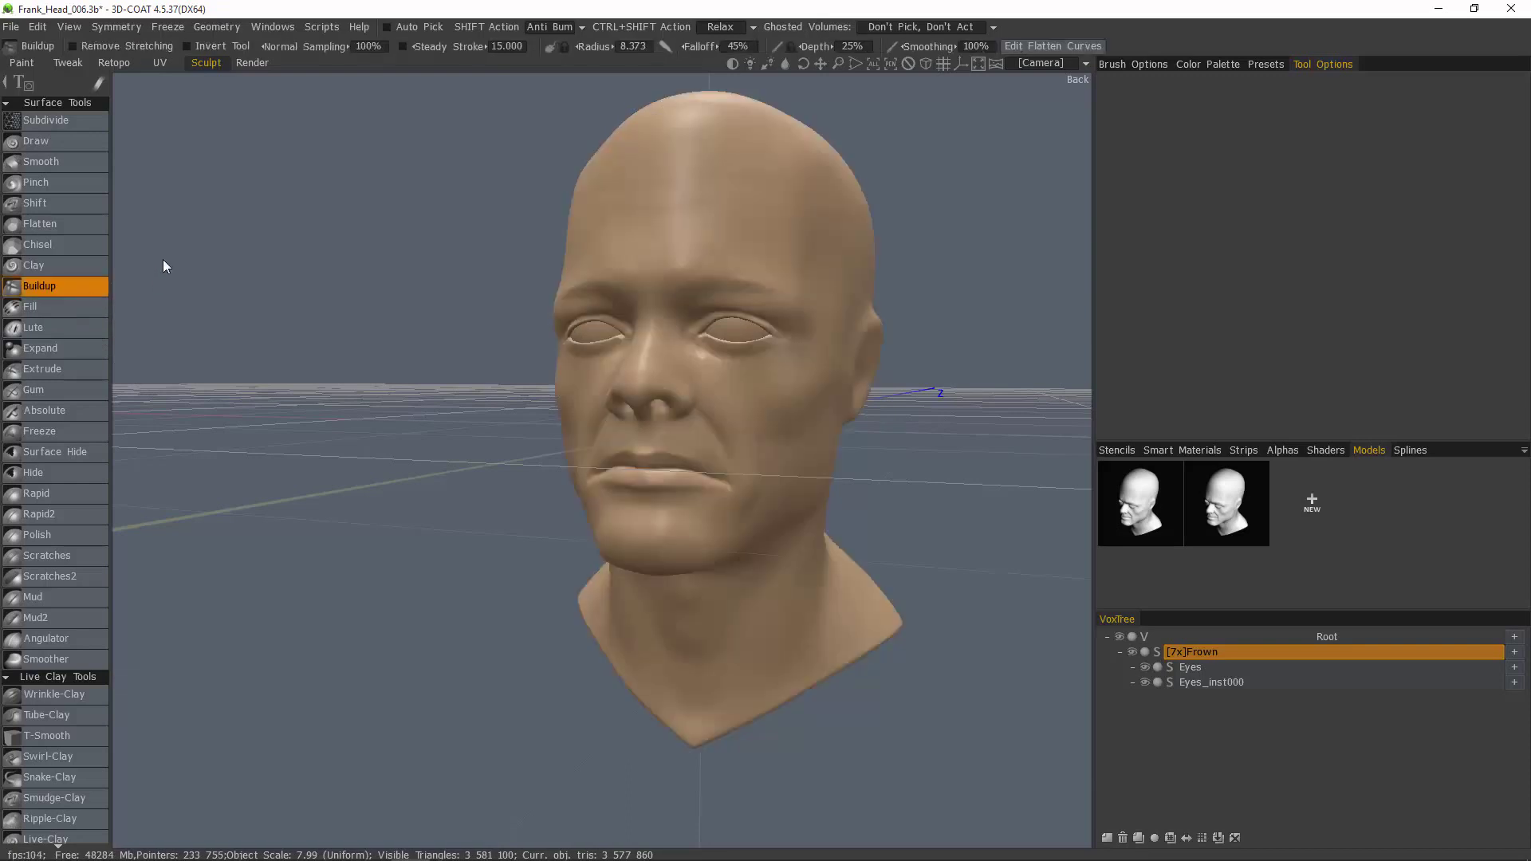
left_click_drag(163, 260, 666, 451, "alt")
left_click_drag(415, 435, 509, 430, "alt")
right_click_drag(509, 431, 458, 471, "alt")
left_click_drag(458, 471, 523, 492, "alt")
right_click_drag(525, 490, 501, 489)
left_click_drag(545, 460, 539, 457)
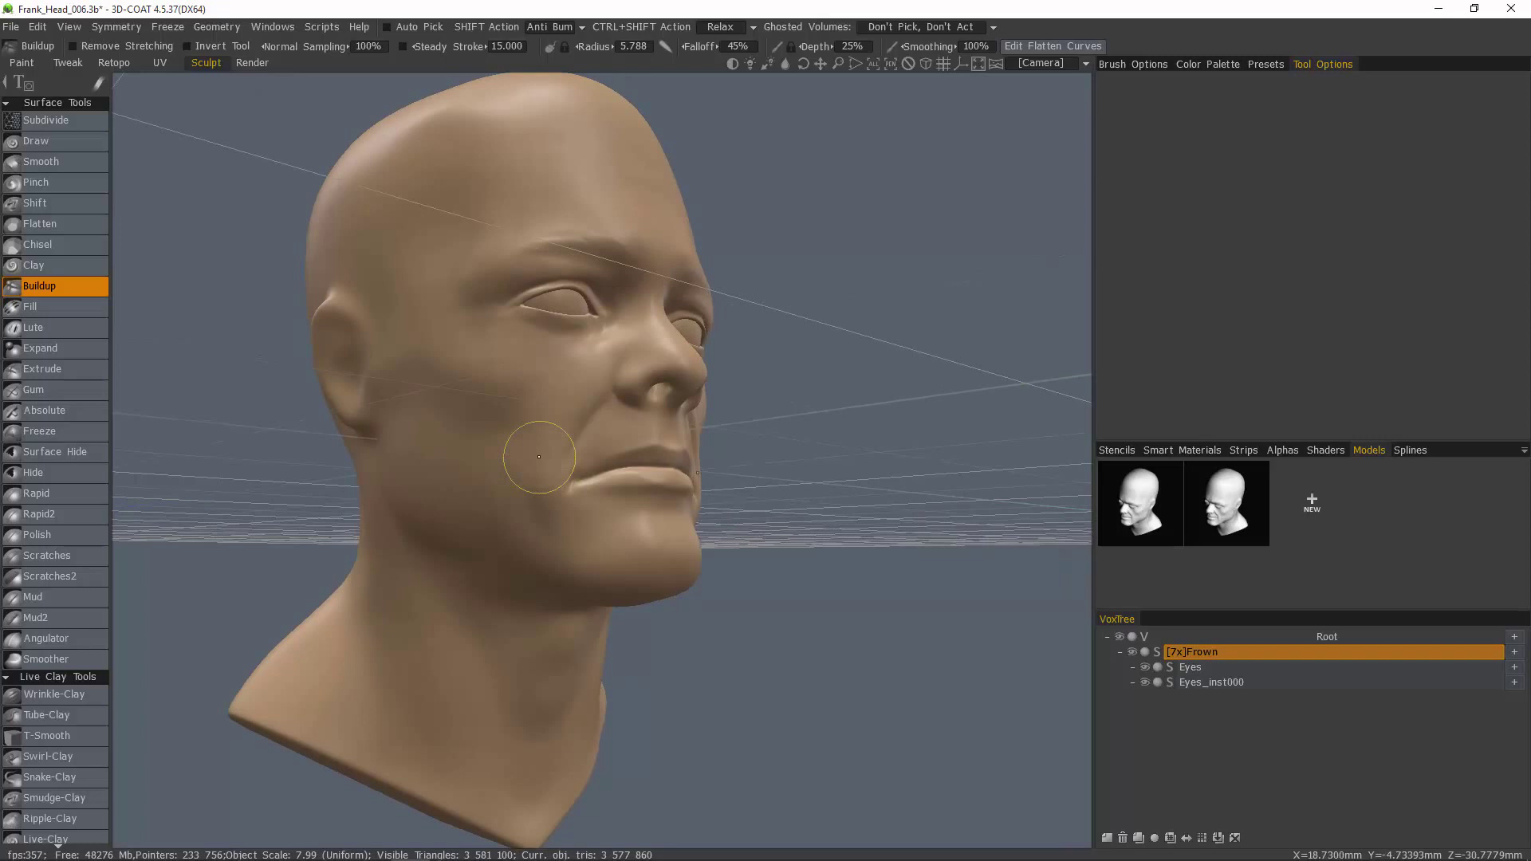
- Crease horizontal wrinkles across the forehead with the Pinch brush, reducing its radius from about 2.7 to about 1.7
middle_click_drag(462, 468, 713, 453)
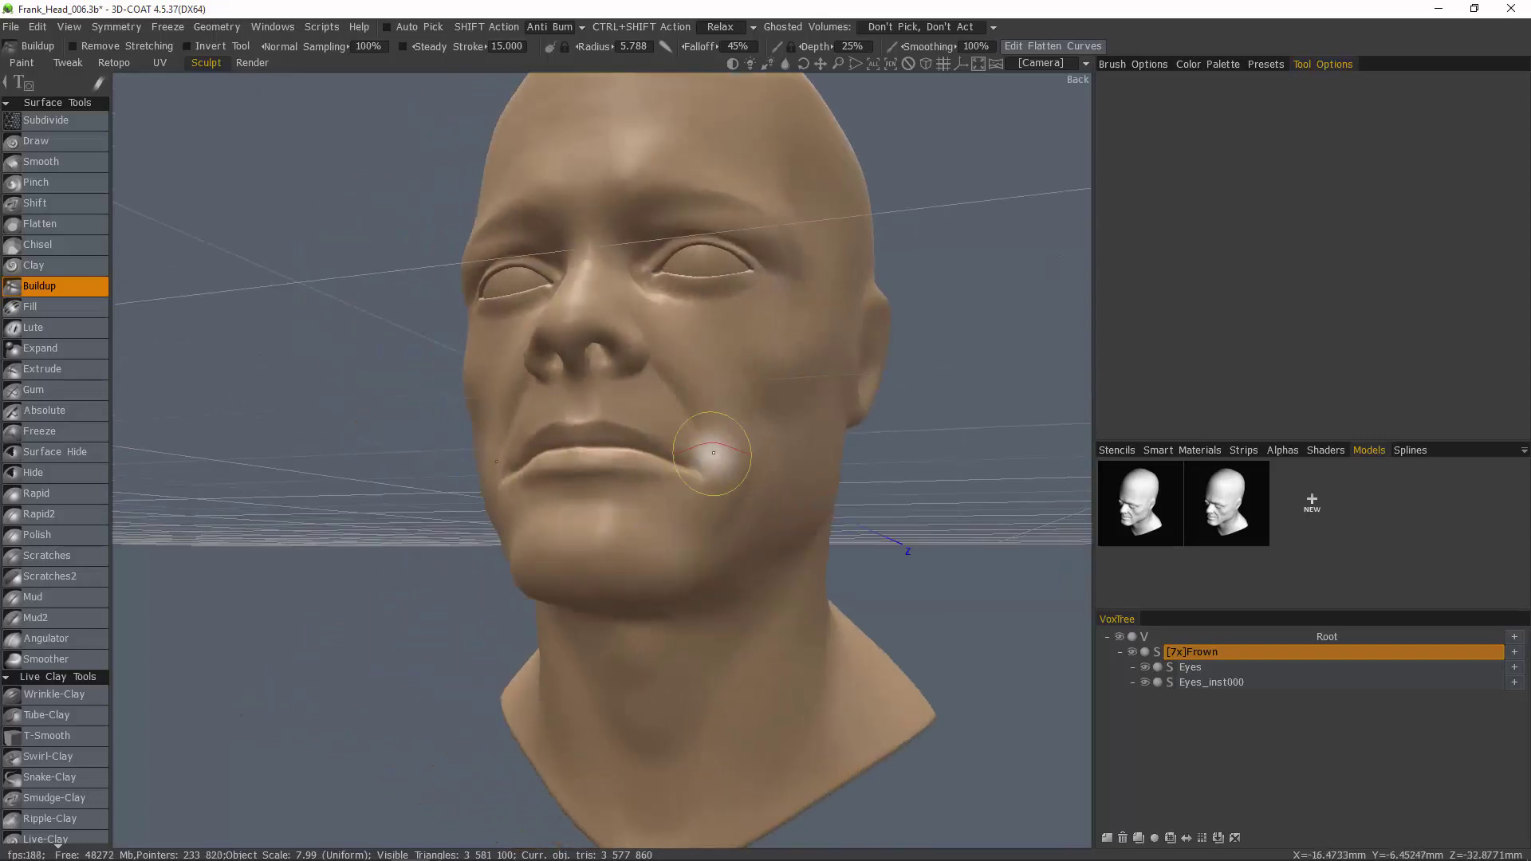
right_click_drag(663, 343, 619, 342)
mouse_move(618, 297)
left_mouse_down("alt")
mouse_move(610, 328)
mouse_move(624, 335)
left_mouse_up("alt")
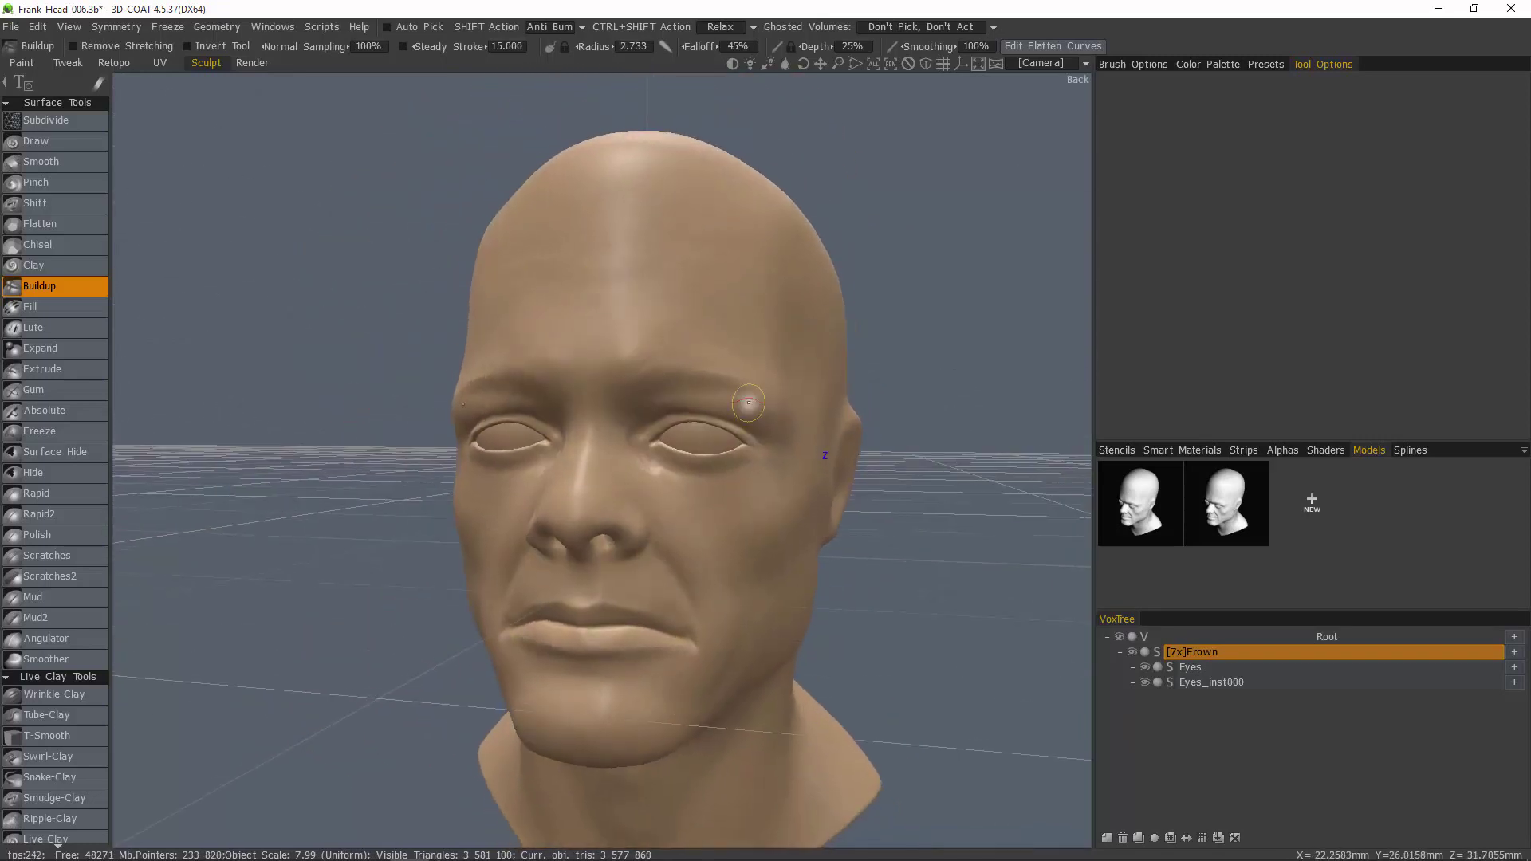
left_click(72, 183)
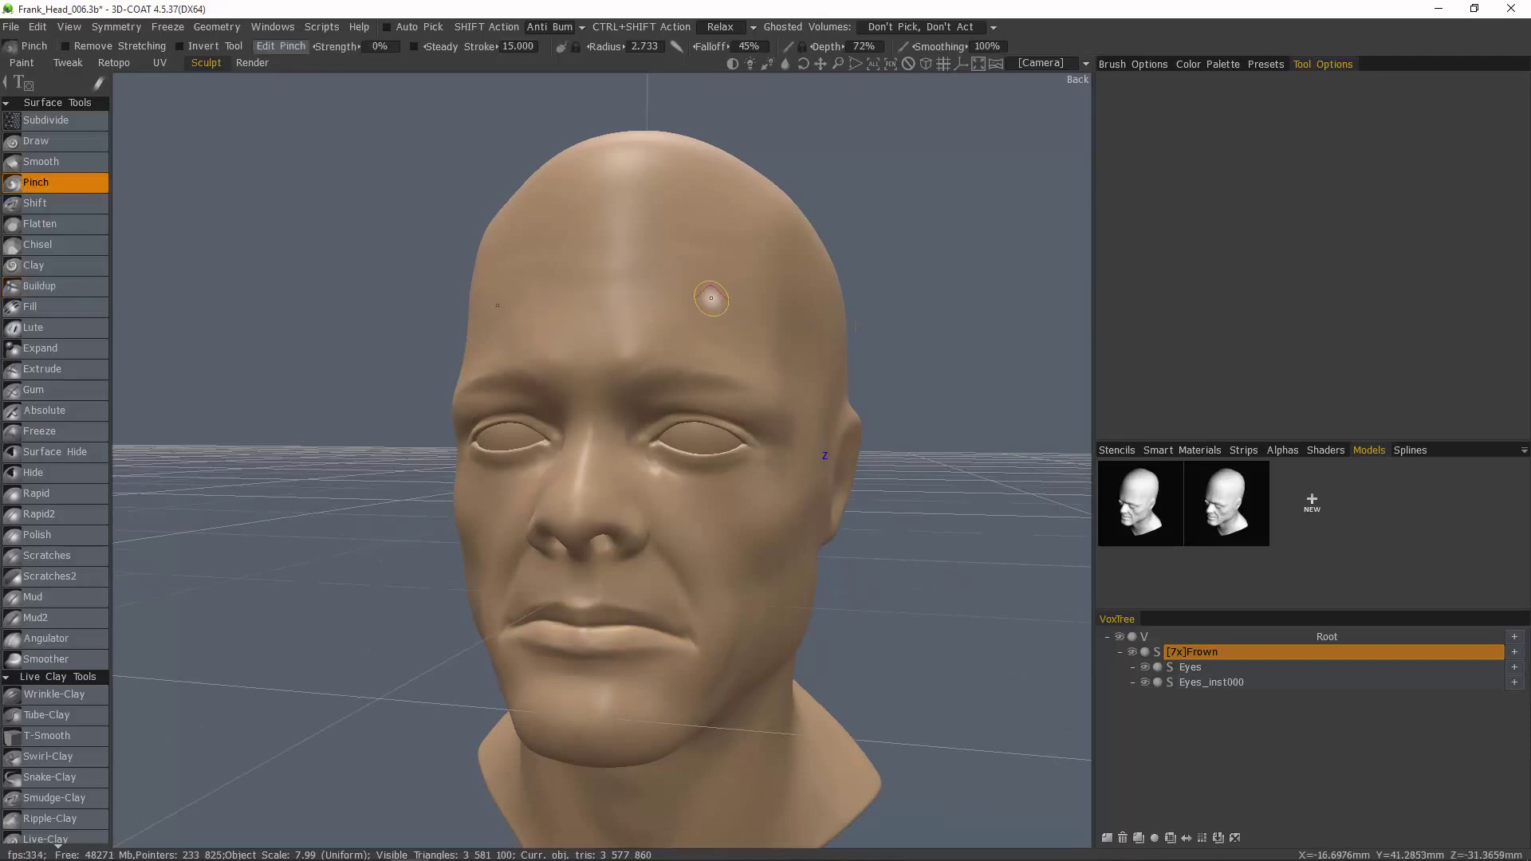
mouse_move(737, 304)
left_mouse_down()
mouse_move(577, 296)
mouse_move(605, 269)
left_mouse_up()
mouse_move(335, 363)
left_mouse_down("alt")
mouse_move(443, 380)
mouse_move(534, 256)
mouse_move(581, 266)
mouse_move(496, 293)
mouse_move(602, 263)
left_mouse_up("alt")
left_click(1282, 450)
left_click_drag(481, 288, 714, 266)
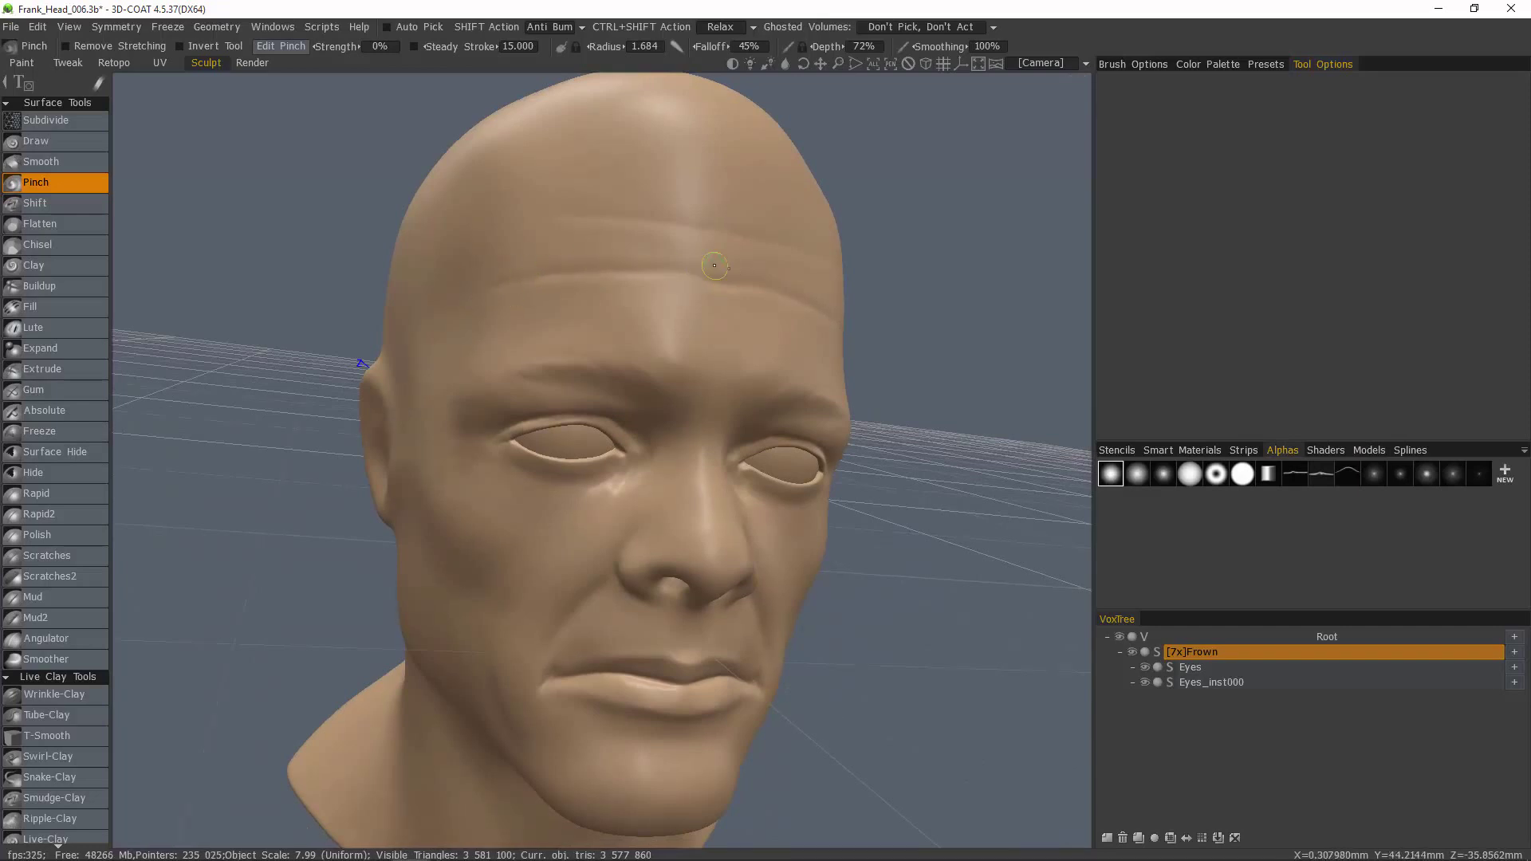
left_click_drag(609, 209, 595, 217)
middle_click_drag(649, 226, 665, 236)
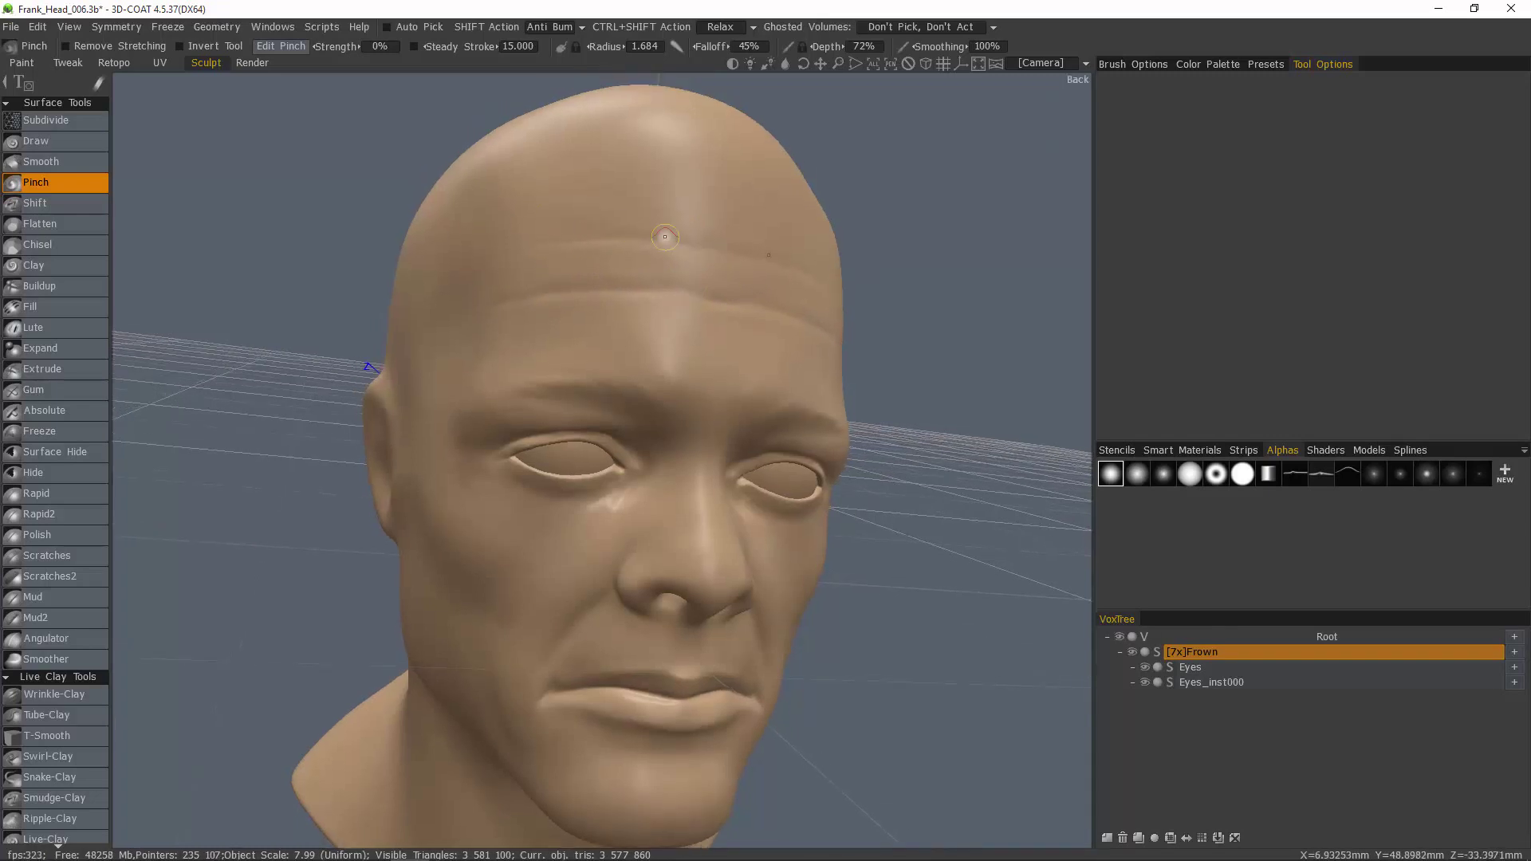
mouse_move(590, 266)
left_mouse_down()
mouse_move(766, 299)
mouse_move(598, 281)
left_mouse_up()
- Build up the skin folds along the forehead wrinkles with the Buildup brush at a radius of about 1.7
left_click(40, 285)
right_click_drag(649, 270, 726, 283)
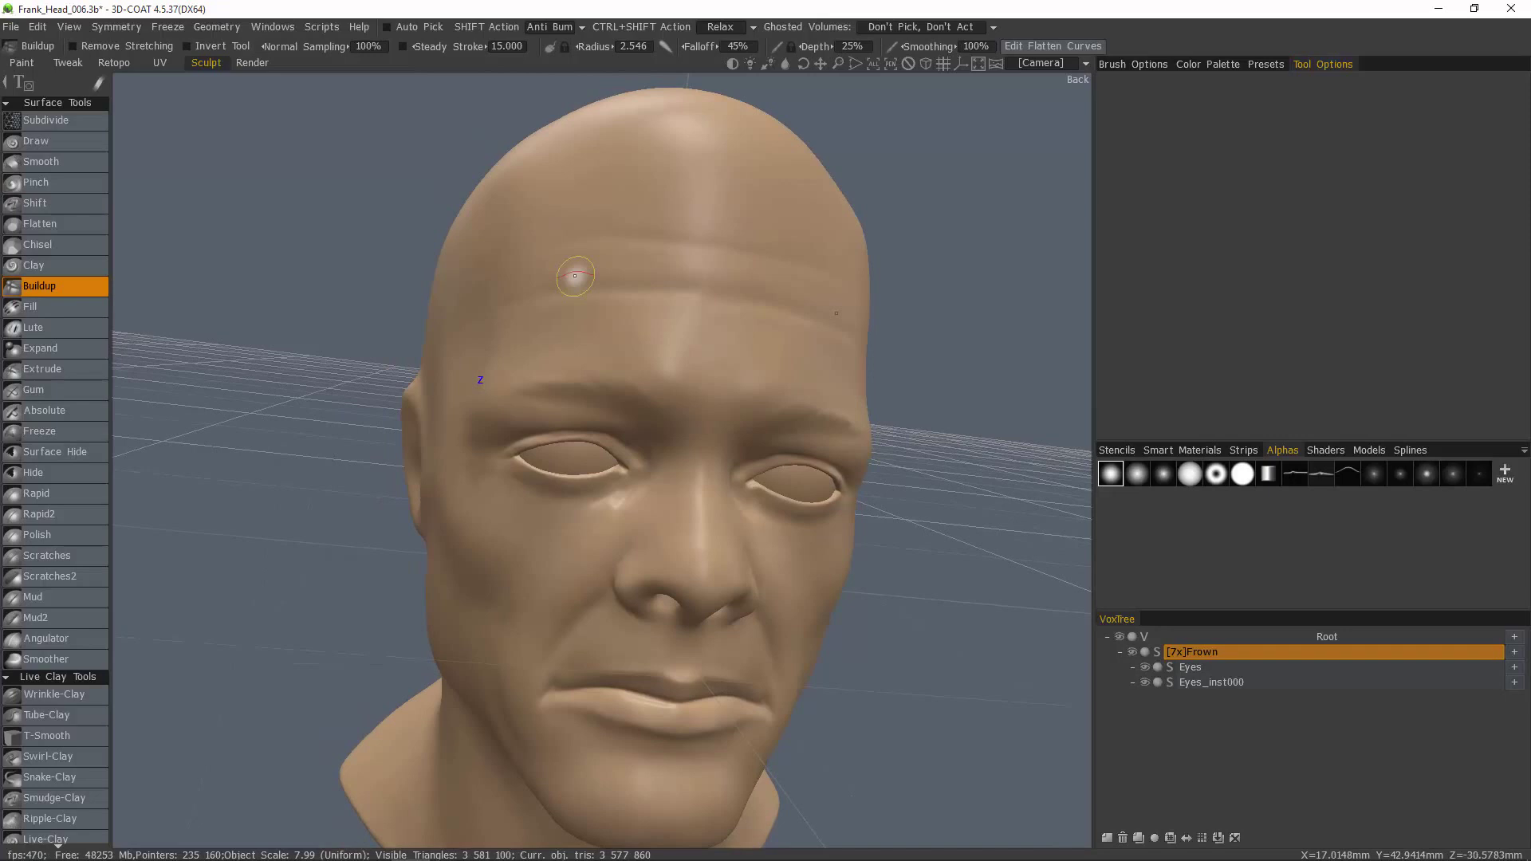
right_click_drag(658, 316, 606, 277)
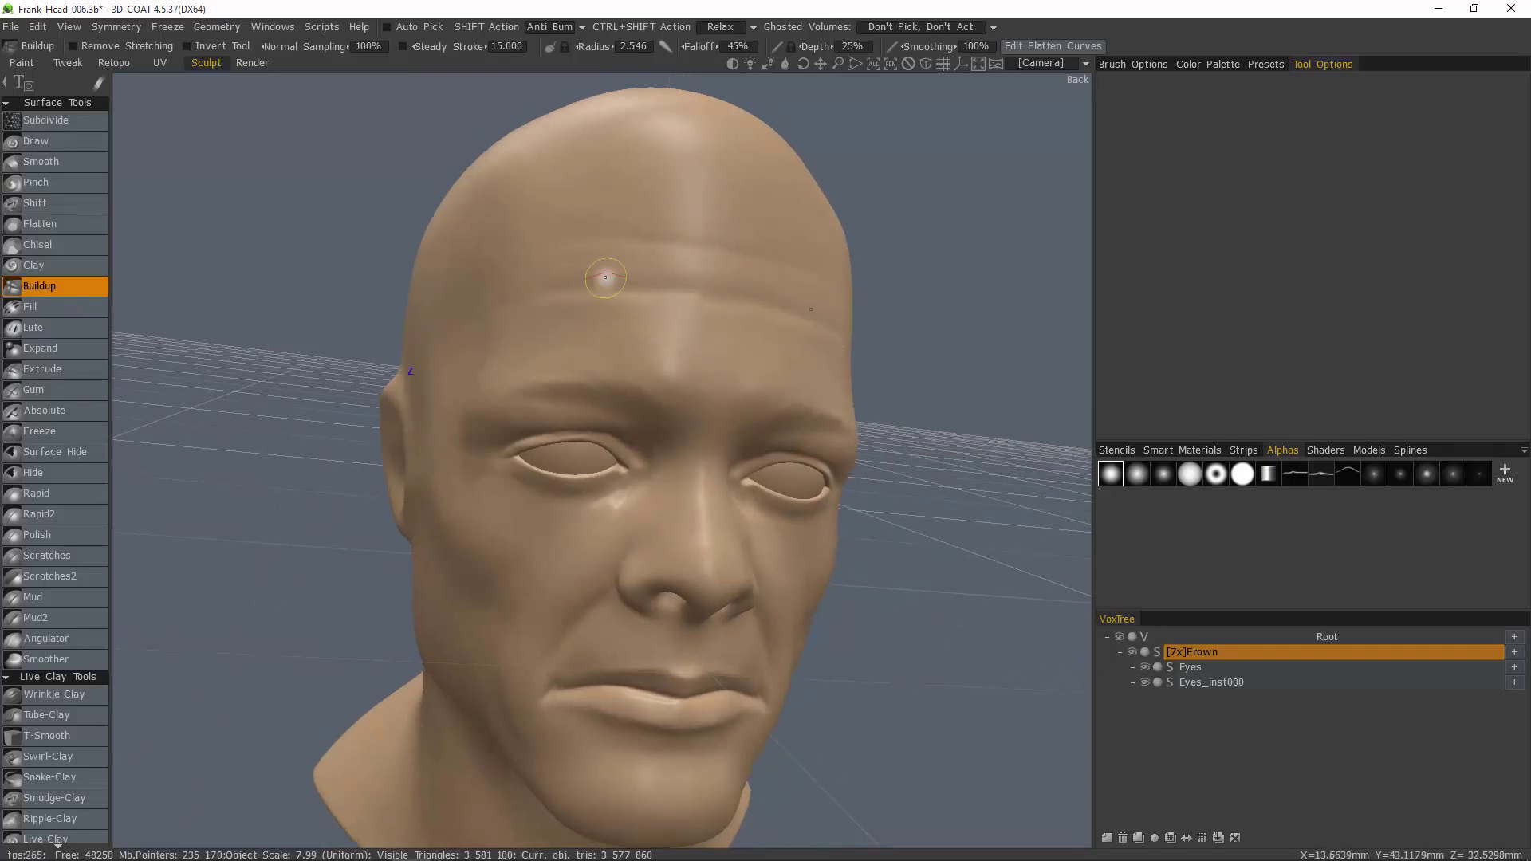
key("bracketleft")
key("bracketleft")
key("bracketleft")
key("bracketleft")
left_click_drag(512, 306, 674, 284)
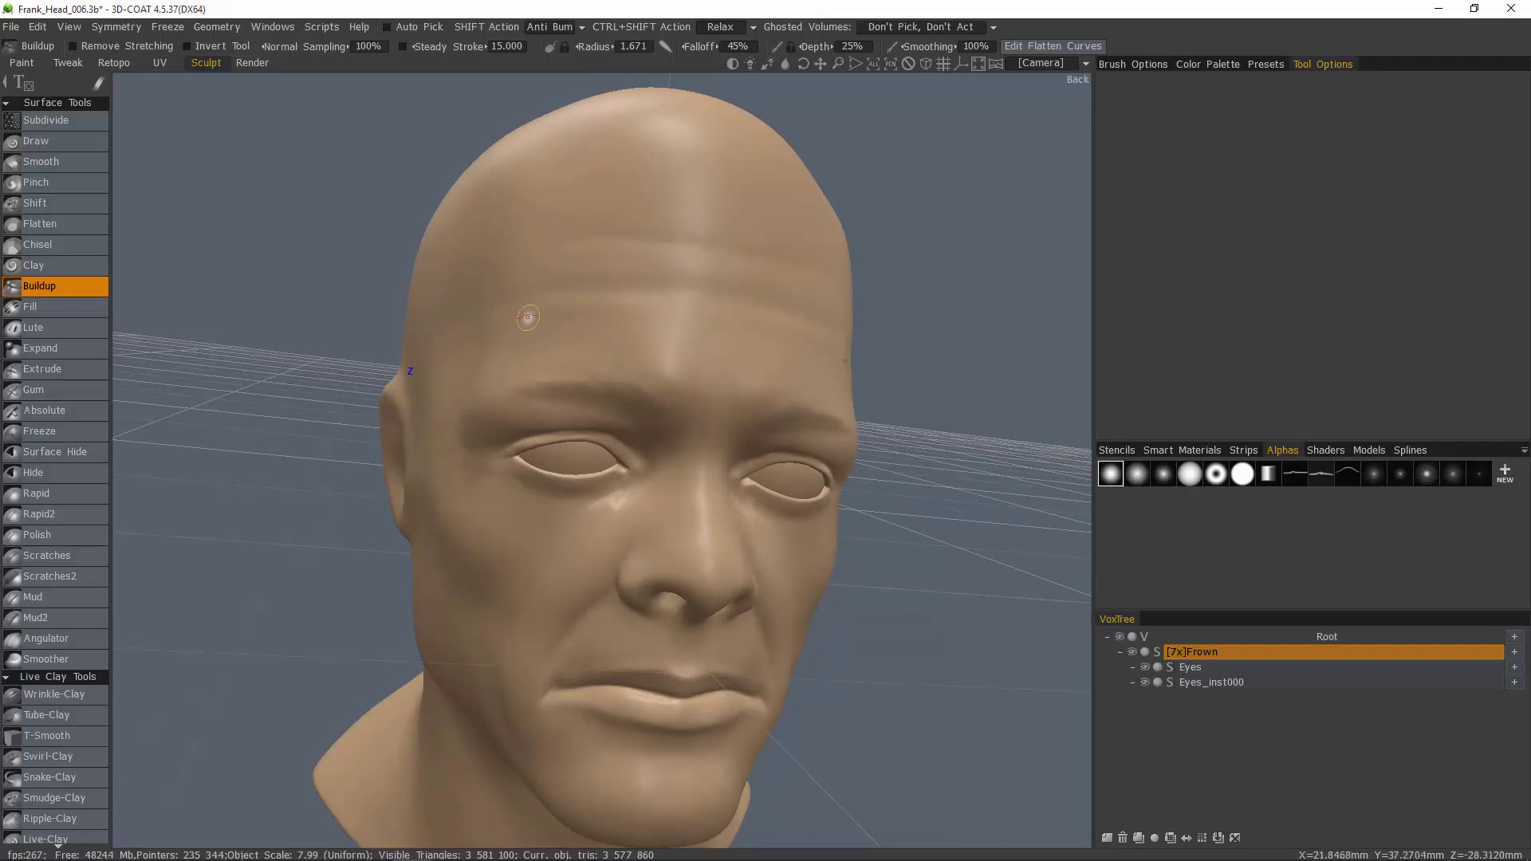
- Add volume to the lower lip with the Buildup brush at a radius of about 2.0
left_click_drag(503, 555, 606, 454, "alt")
middle_click_drag(606, 454, 444, 475, "alt")
scroll(443, 476, "up", 2)
left_click_drag(443, 475, 479, 518, "alt")
middle_click_drag(479, 518, 648, 478, "alt")
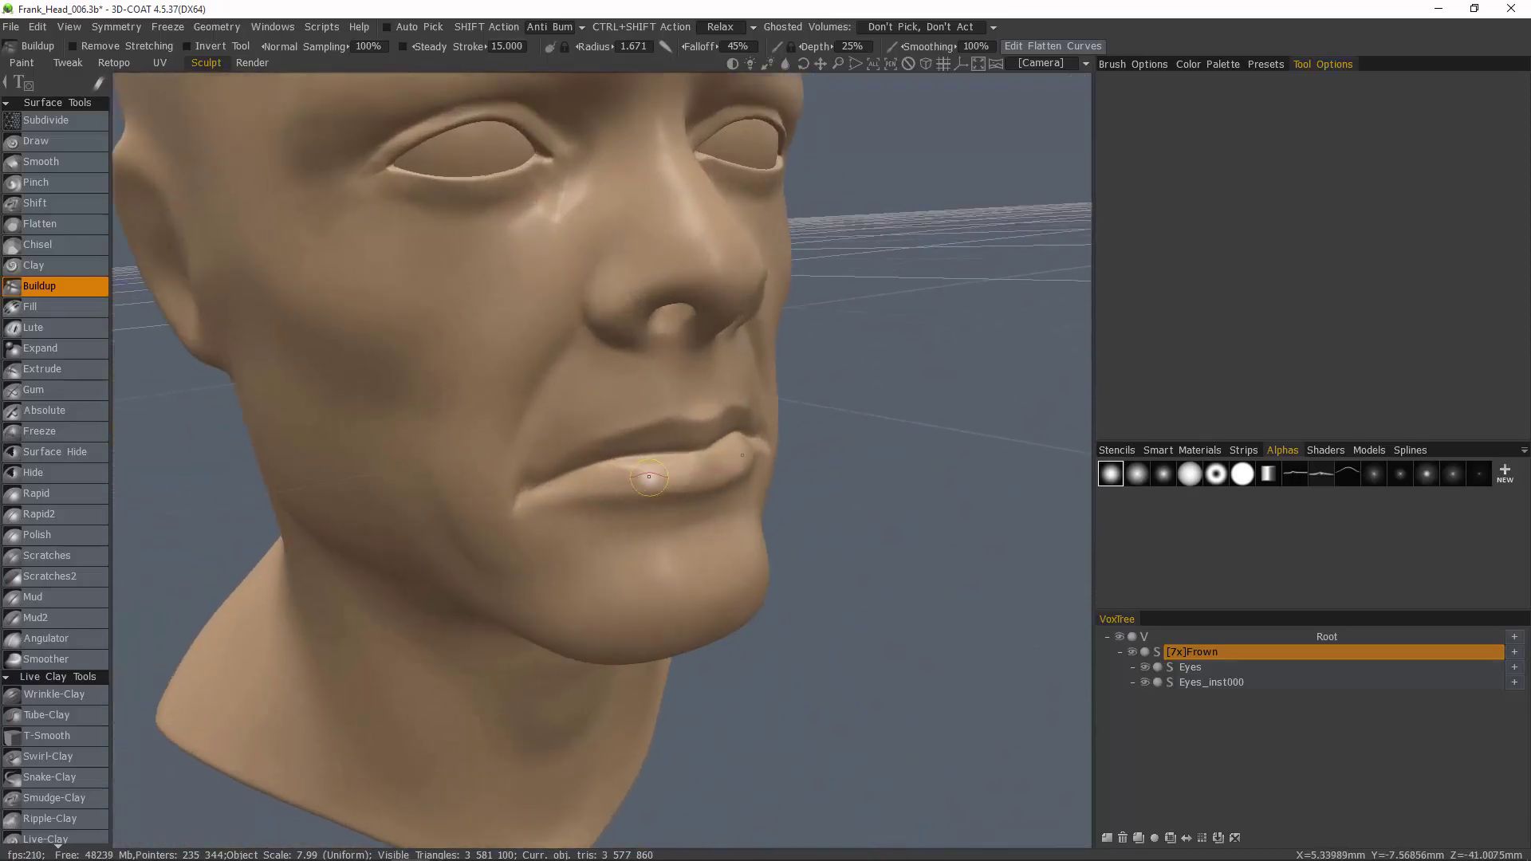
left_click_drag(686, 480, 652, 484, "alt")
right_click_drag(651, 490, 674, 493)
mouse_move(630, 495)
left_mouse_down("alt")
mouse_move(648, 464)
mouse_move(639, 482)
left_mouse_up("alt")
right_click_drag(654, 472, 644, 470)
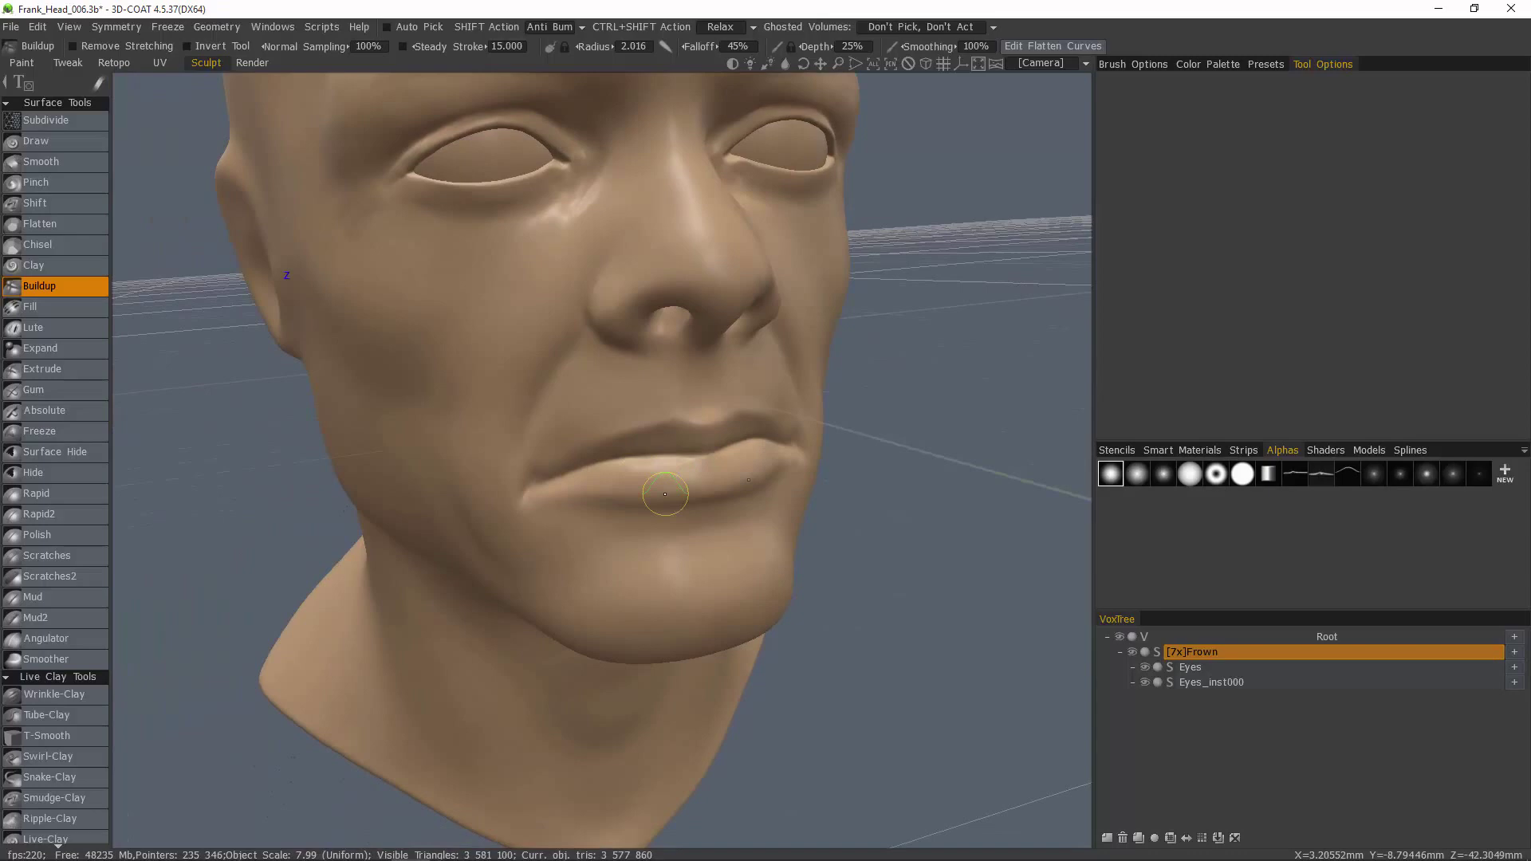
mouse_move(595, 513)
right_mouse_down()
mouse_move(506, 622)
mouse_move(698, 450)
right_mouse_up()
- Switch to the Retopo room and store the low-poly Frown group in the RtpModels library
mouse_move(640, 465)
left_mouse_down("alt")
mouse_move(434, 351)
mouse_move(406, 391)
left_mouse_up("alt")
left_click(114, 63)
right_click_drag(437, 312, 700, 479)
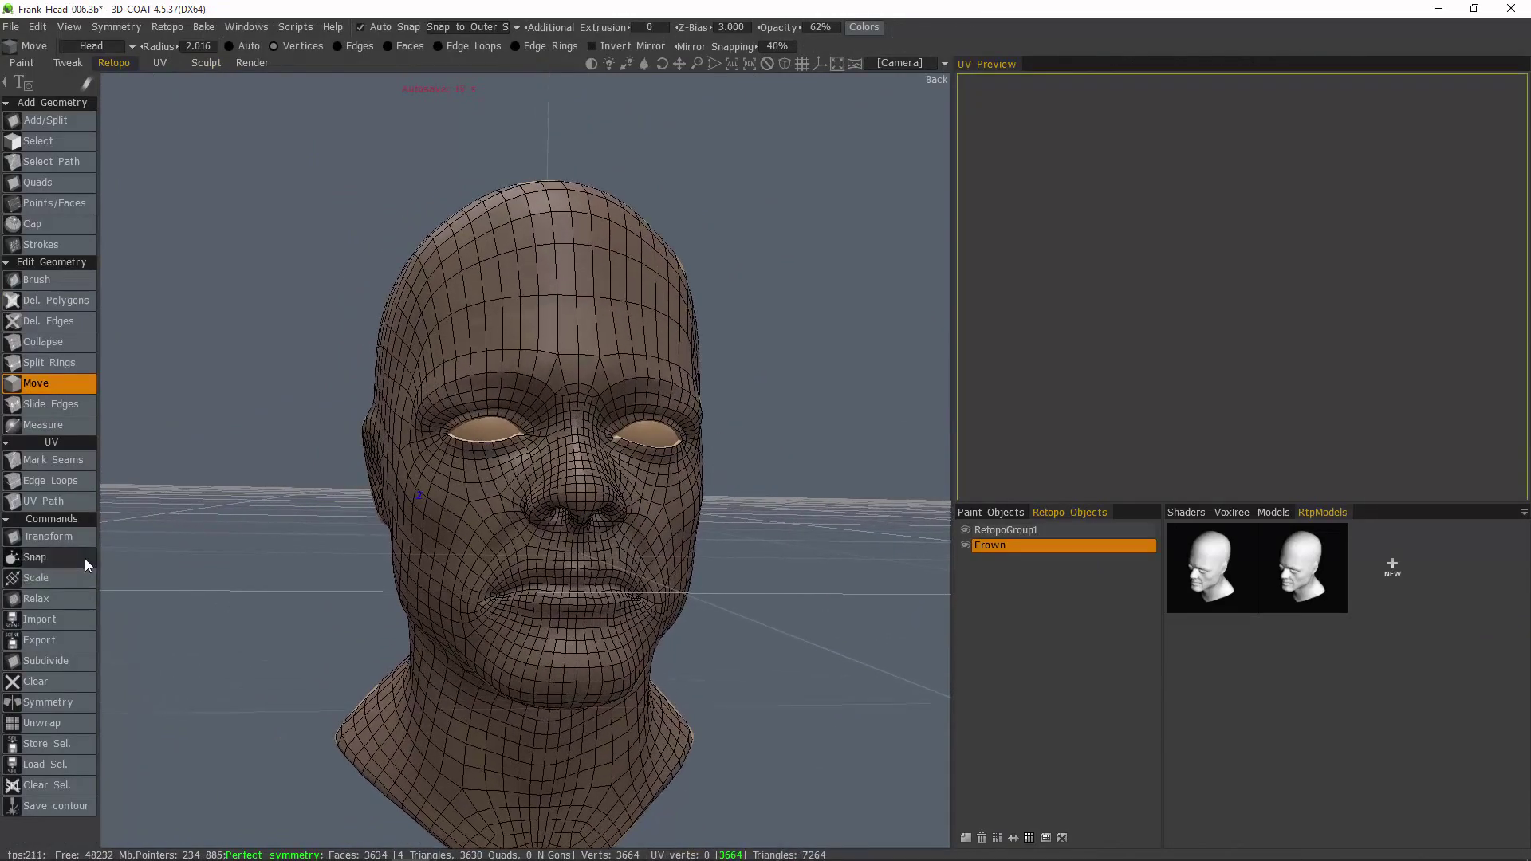
right_click_drag(268, 484, 469, 429)
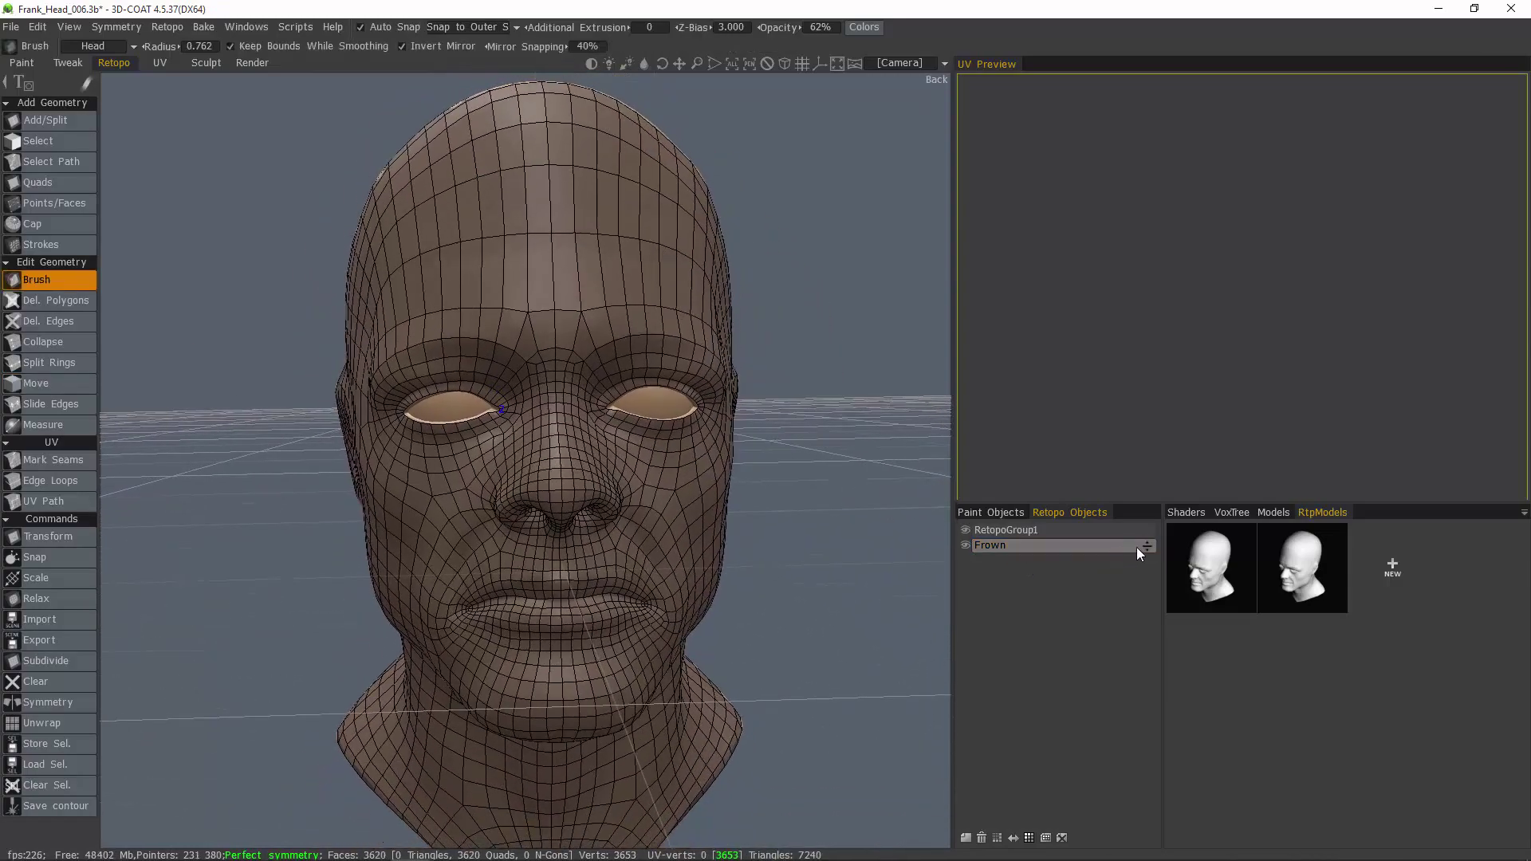
left_click_drag(1142, 545, 1397, 674)
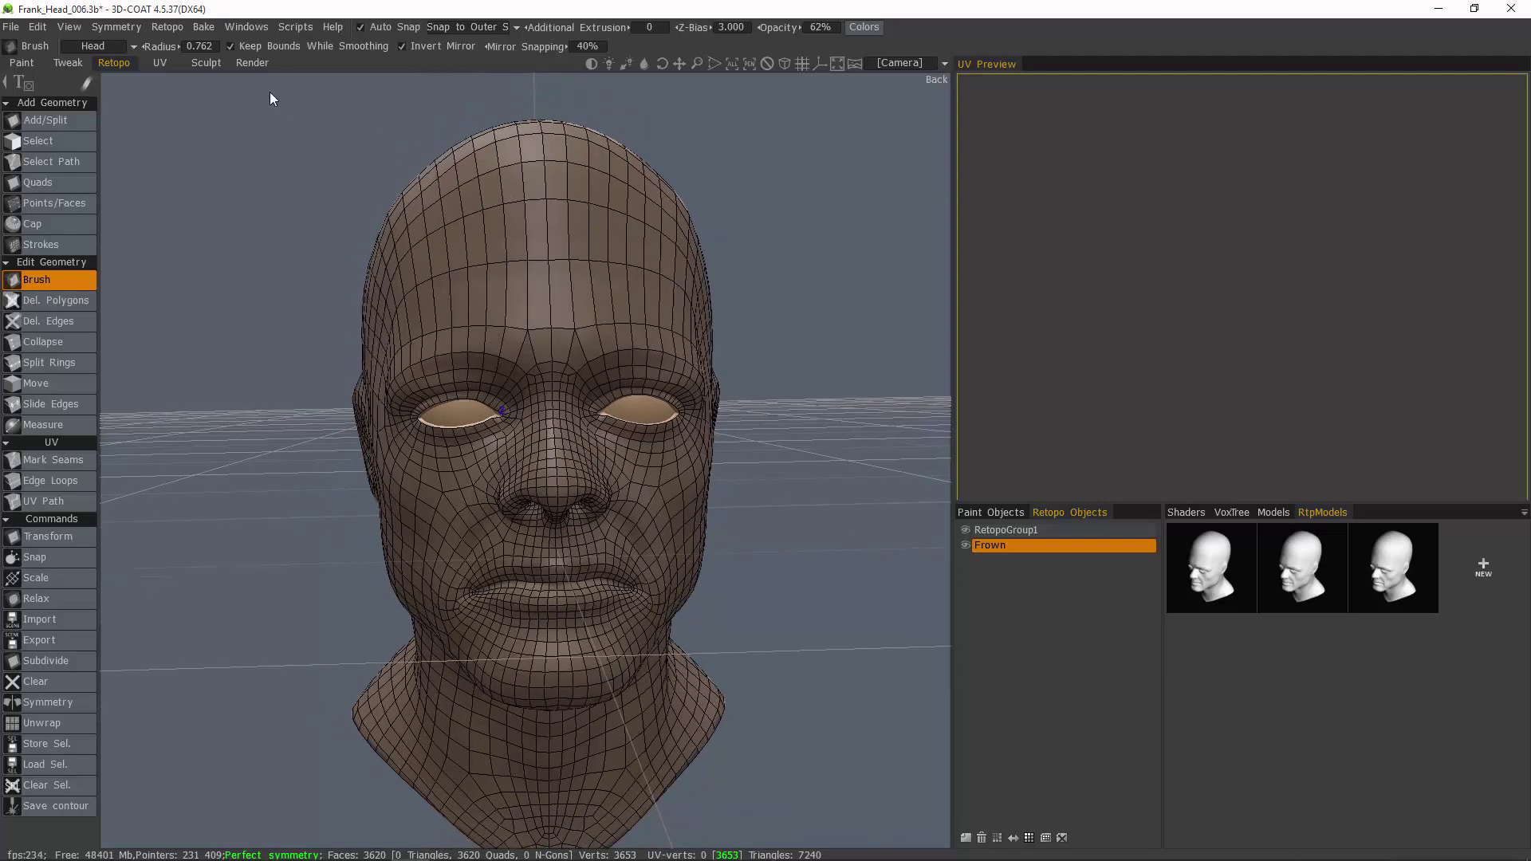
- Return to the Sculpt room and store the high-poly Frown volume in the Models library
left_click(206, 62)
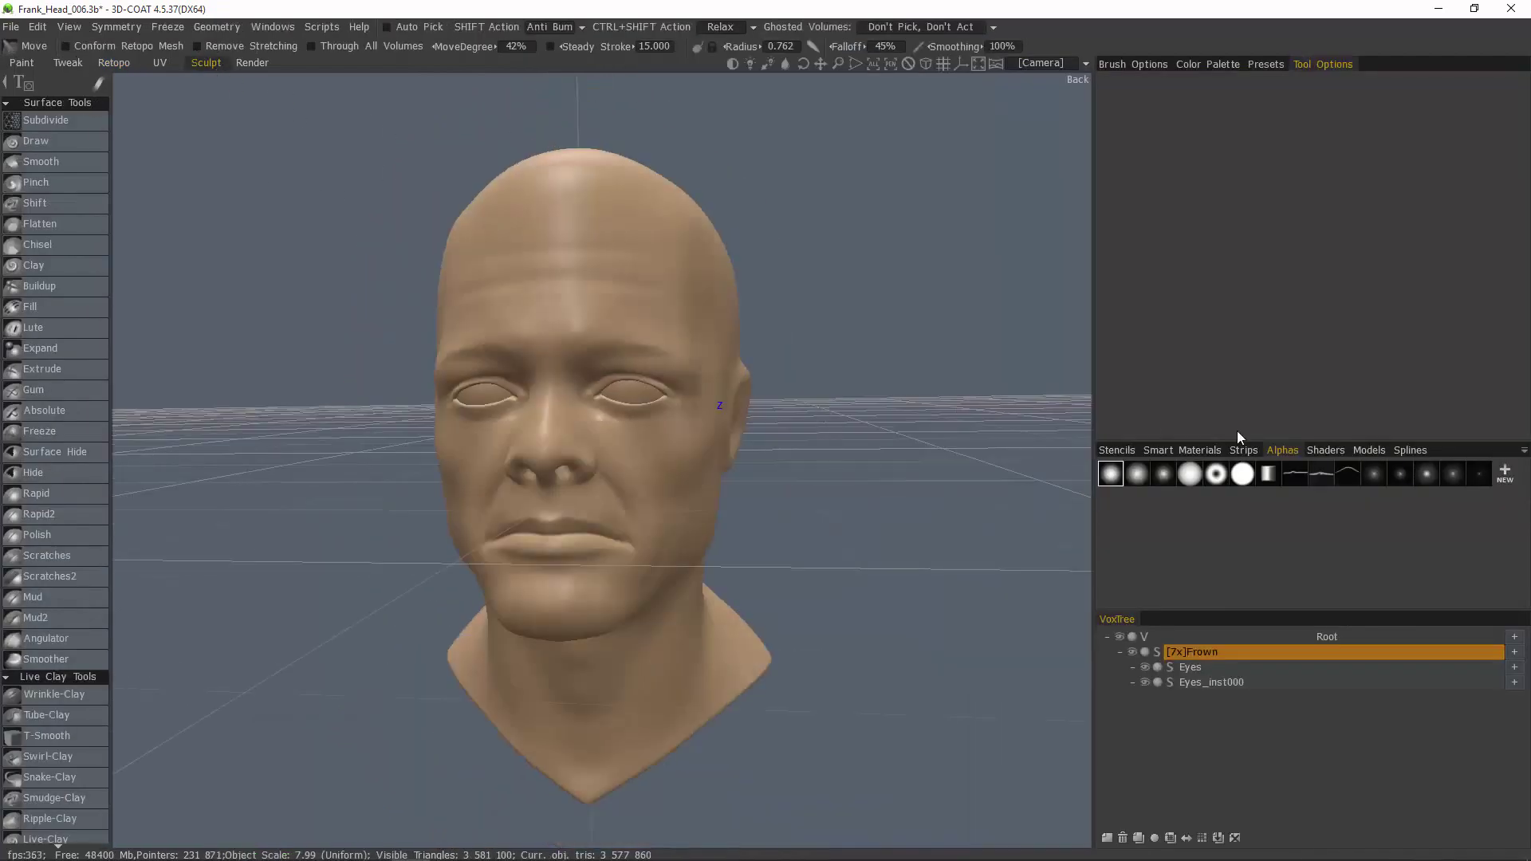
left_click(1368, 451)
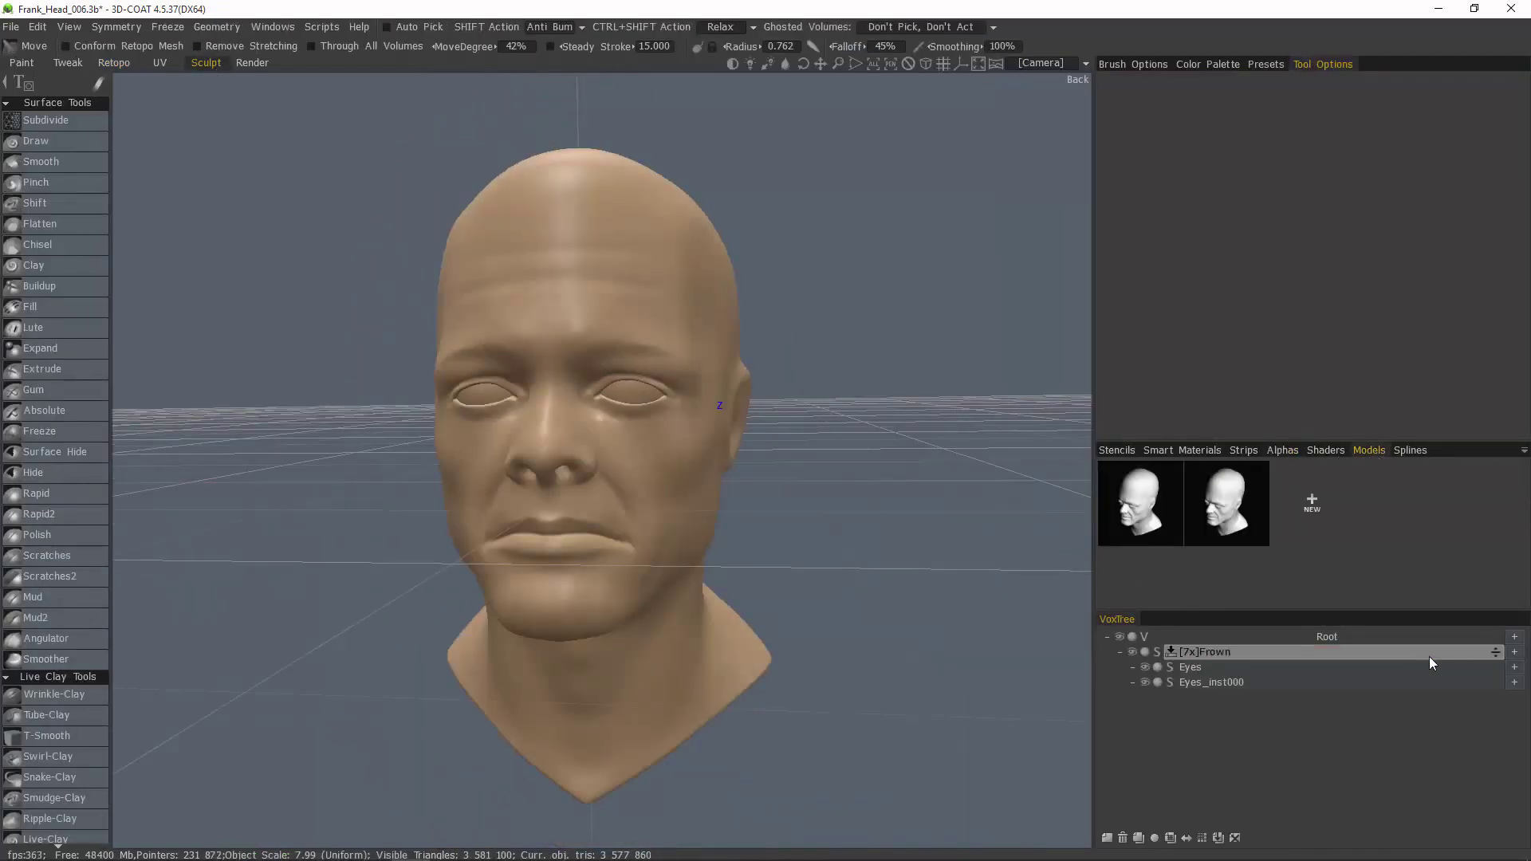
left_click_drag(1496, 652, 1461, 546)
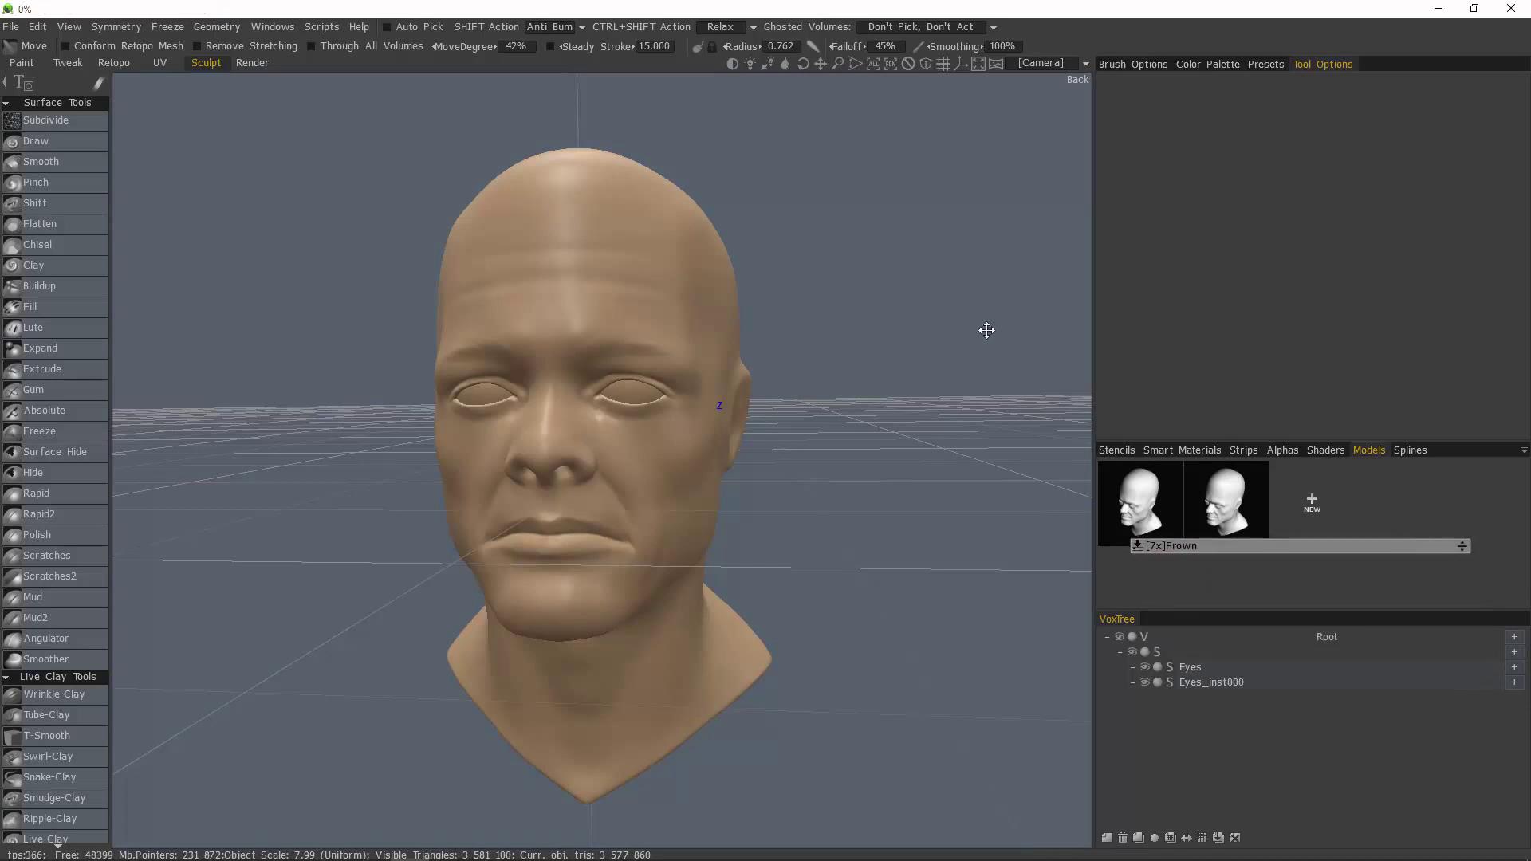
left_click(486, 529)
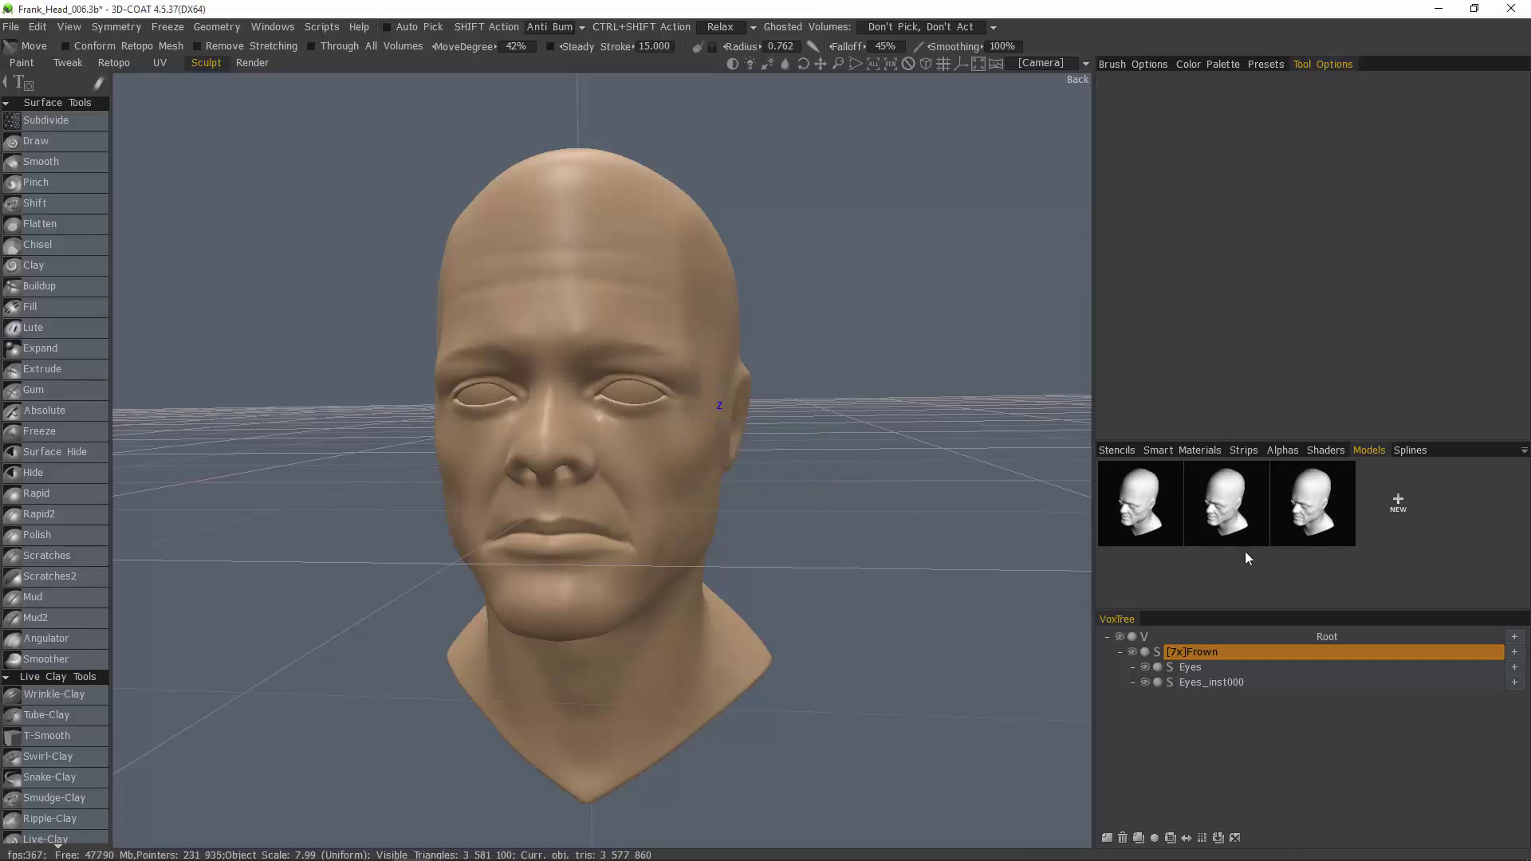
- Look through the tool presets and the reference images in the Color Palette, including the character phoneme charts
left_click(1266, 64)
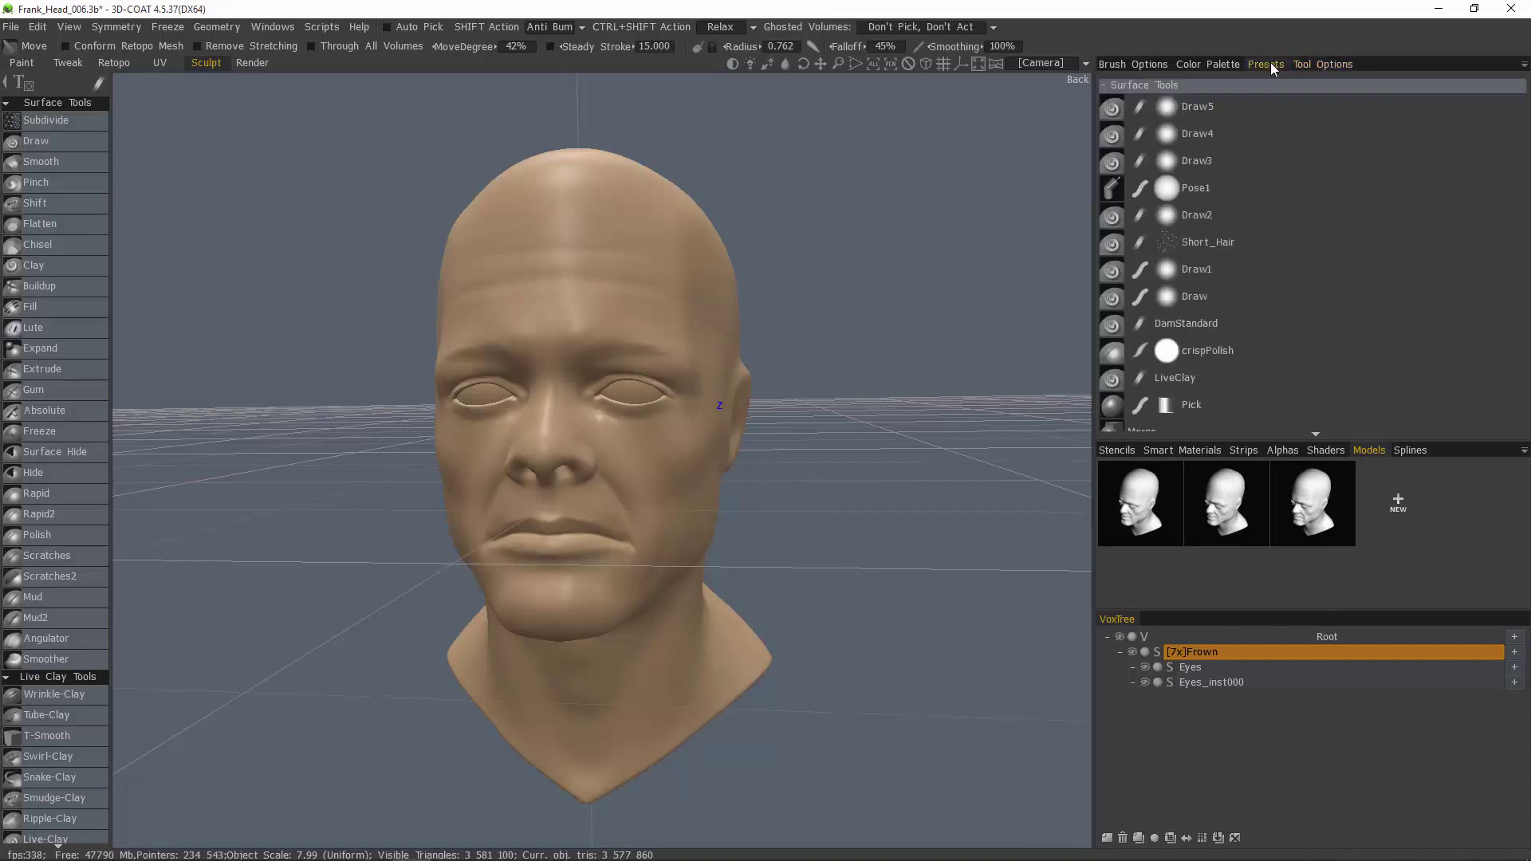
left_click(1221, 64)
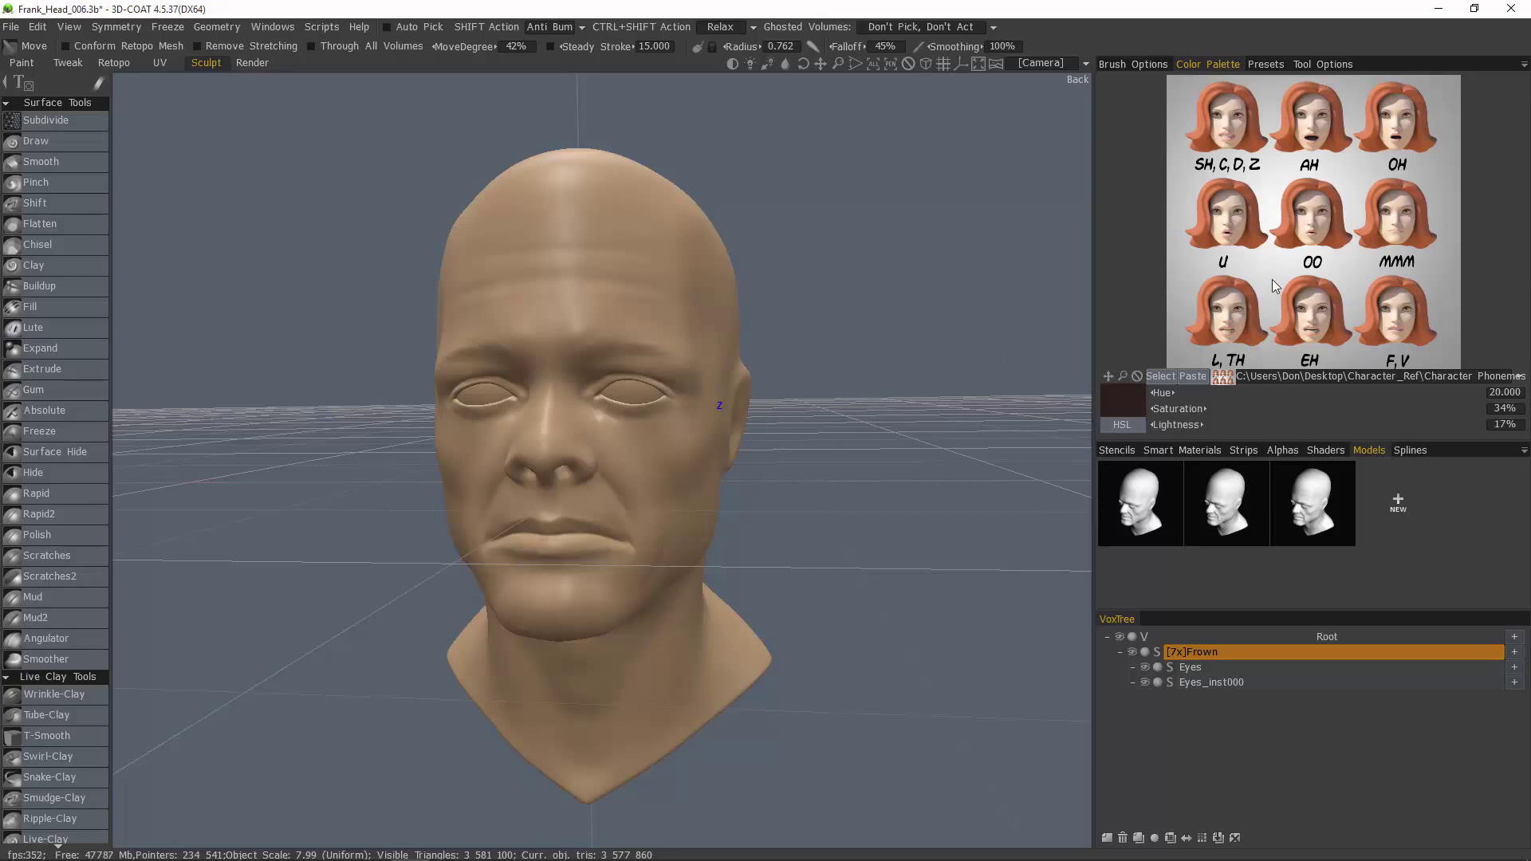
left_click(1392, 381)
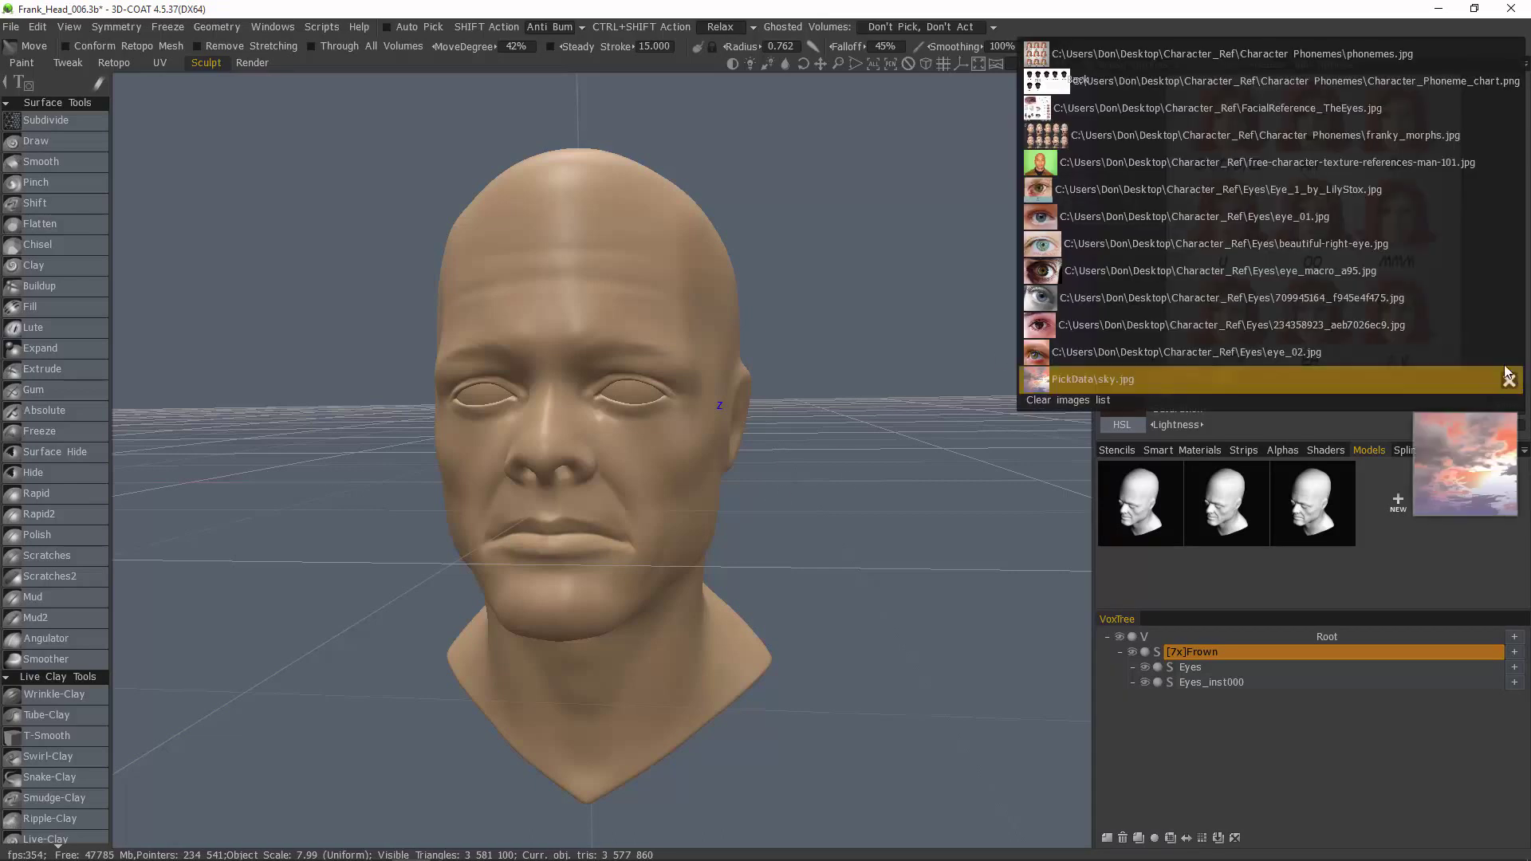
left_click(1203, 83)
- From the Retopo room, switch to File Explorer and examine the morph files in Documents\3D-CoatV45\VoxStamps\RtpModels\Morph_LowPoly
left_click(114, 62)
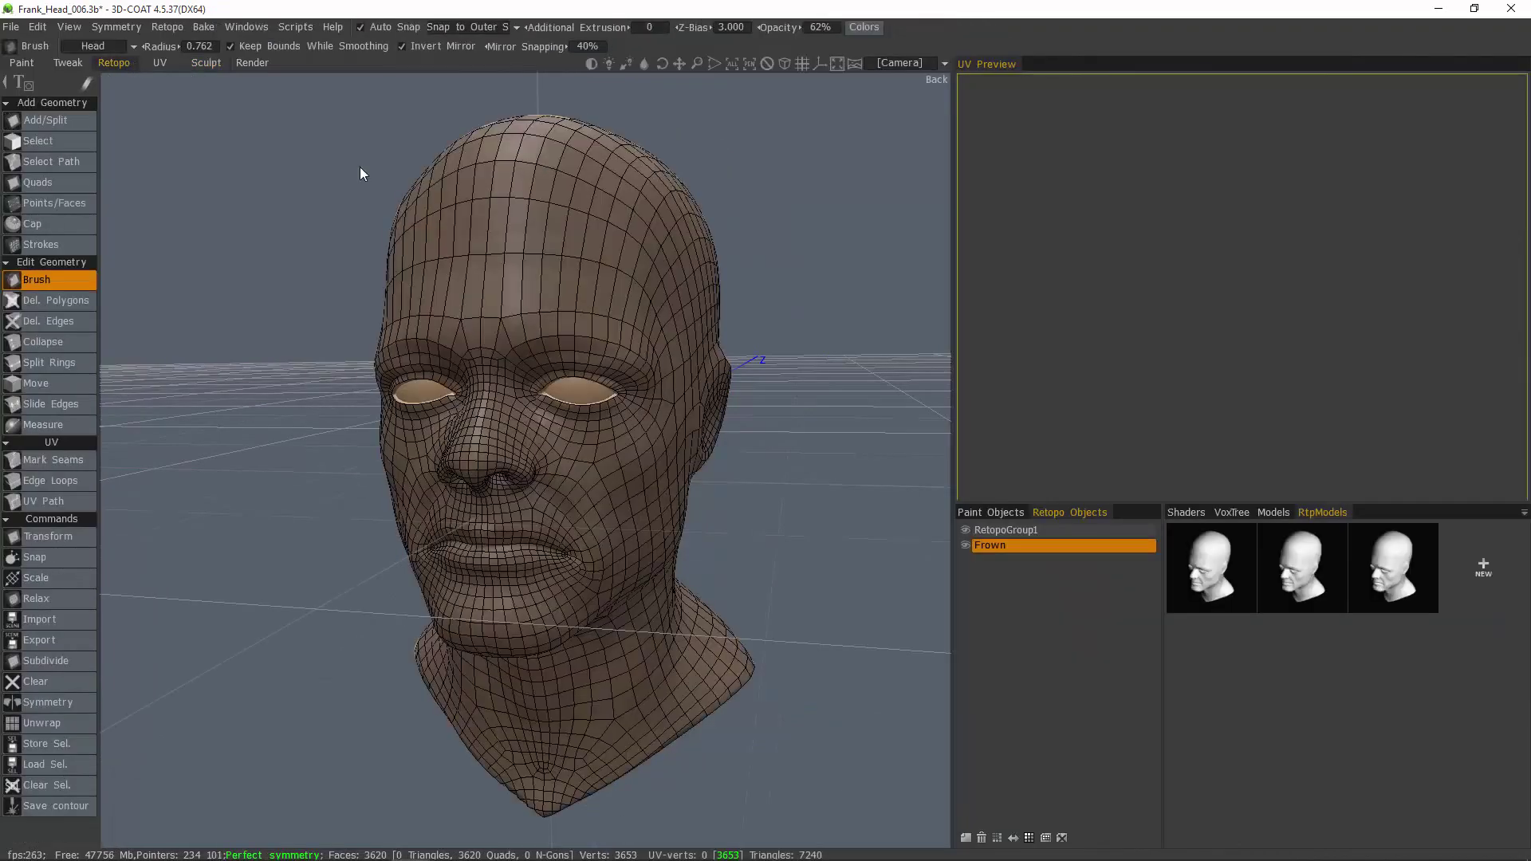
key("KP_6")
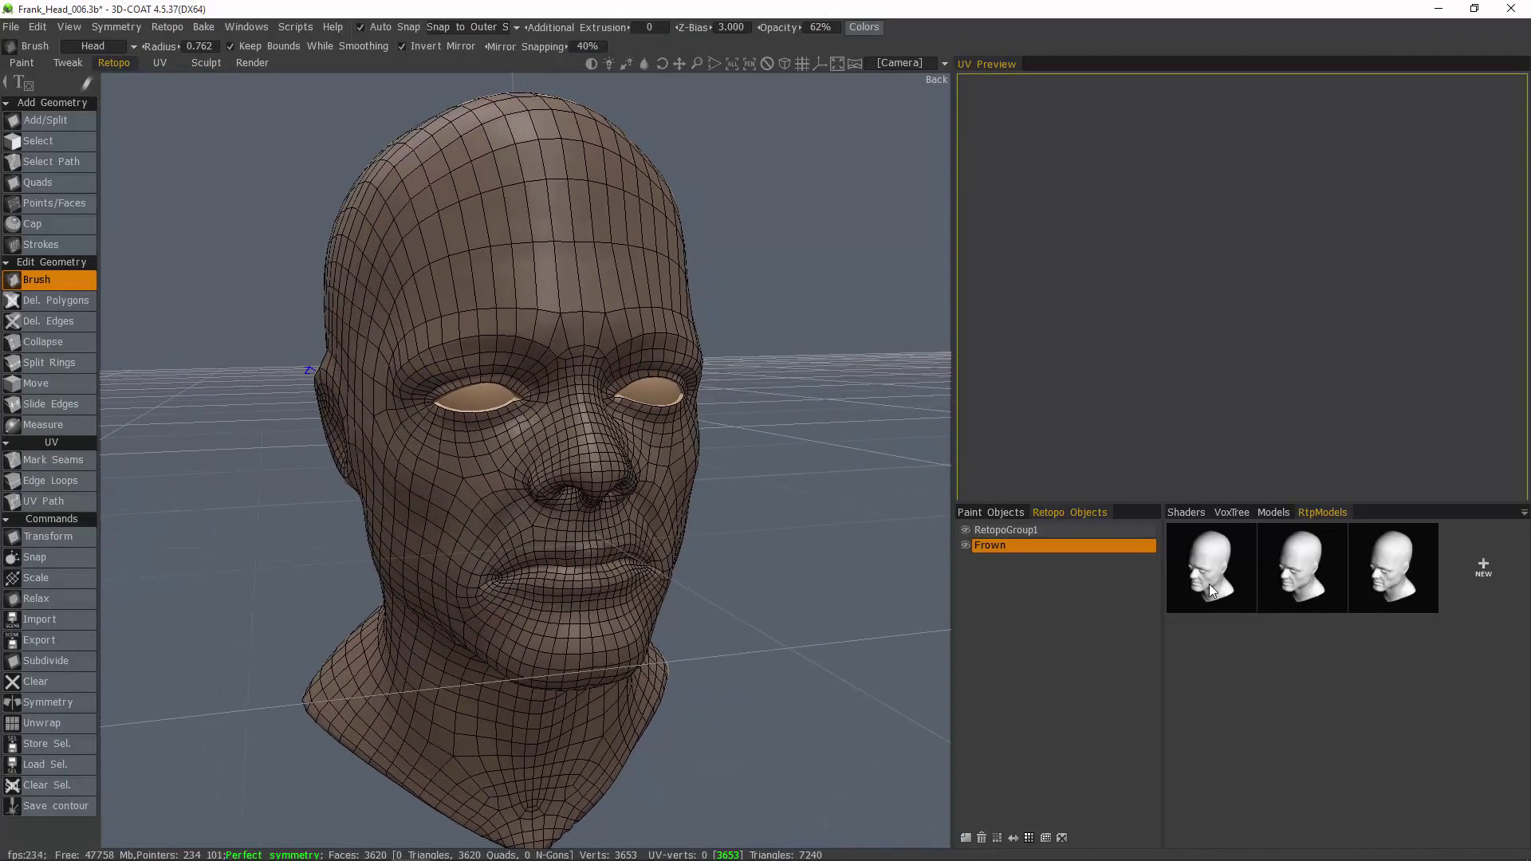
mouse_move(147, 859)
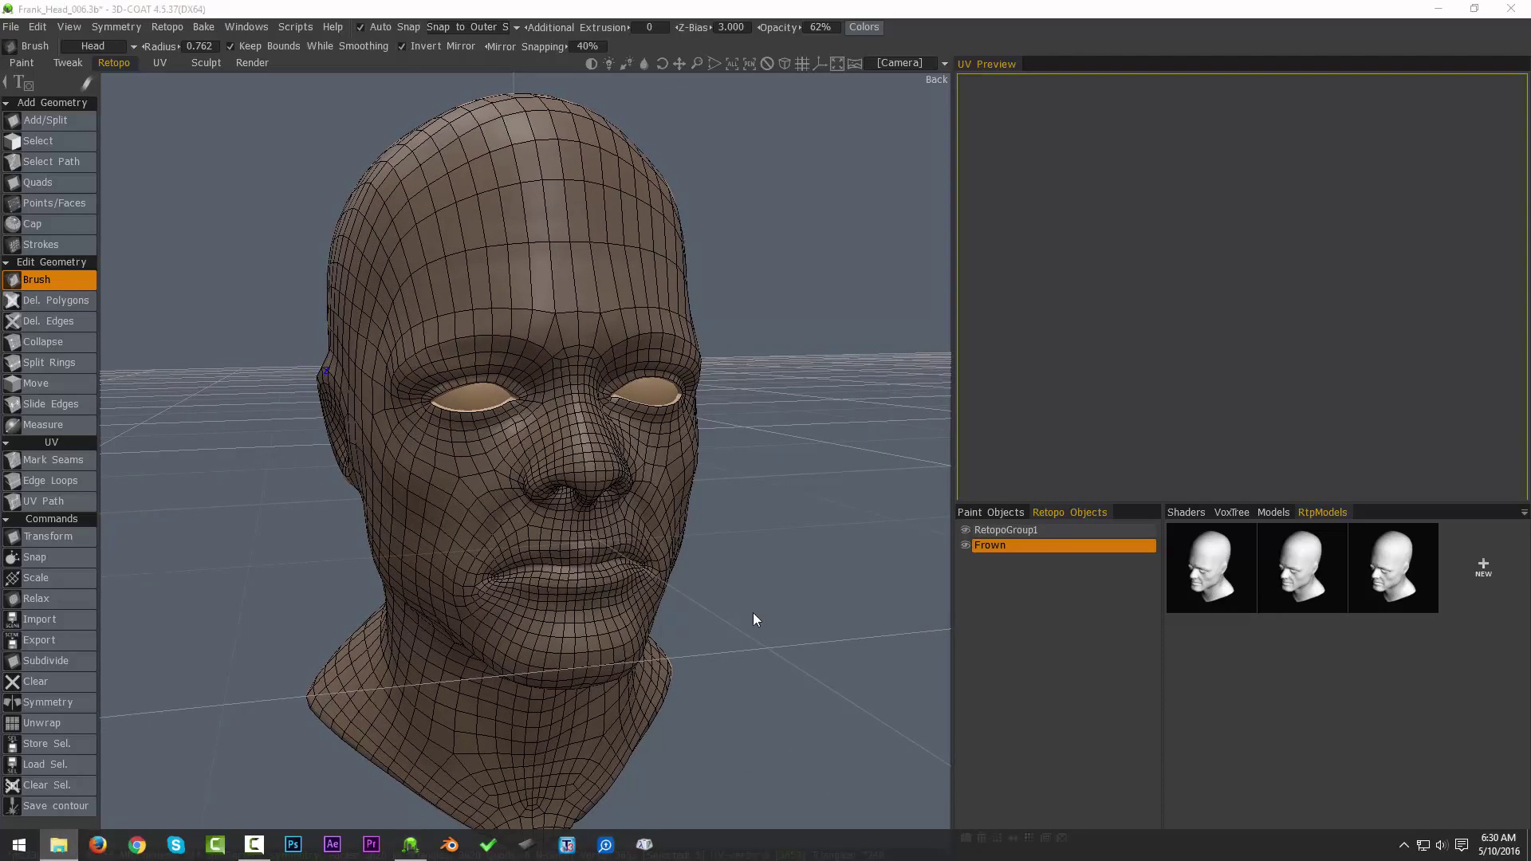
left_click_drag(1530, 239, 870, 181)
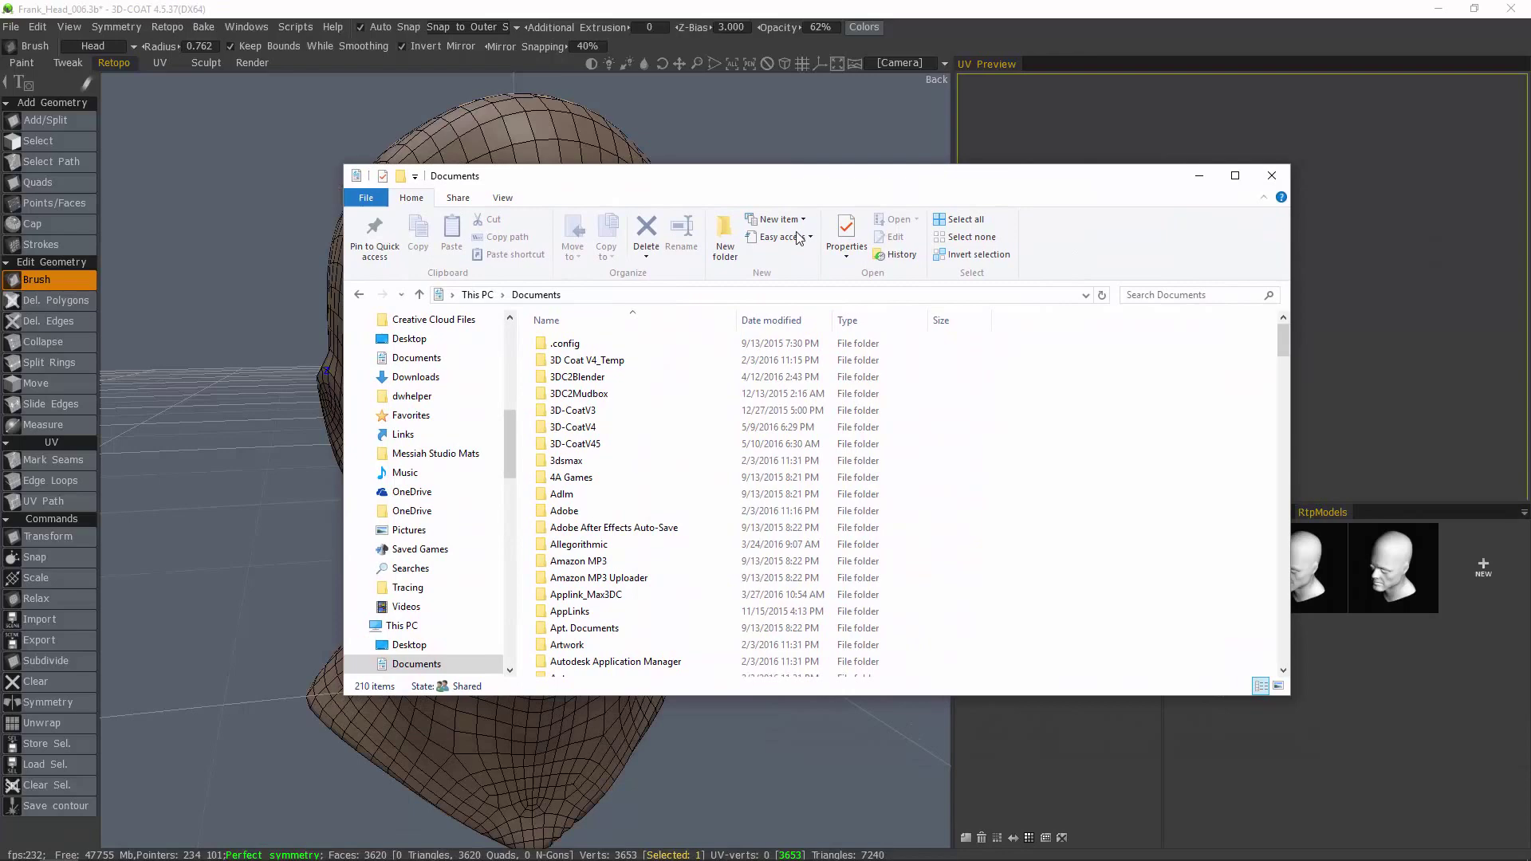
double_click(578, 446)
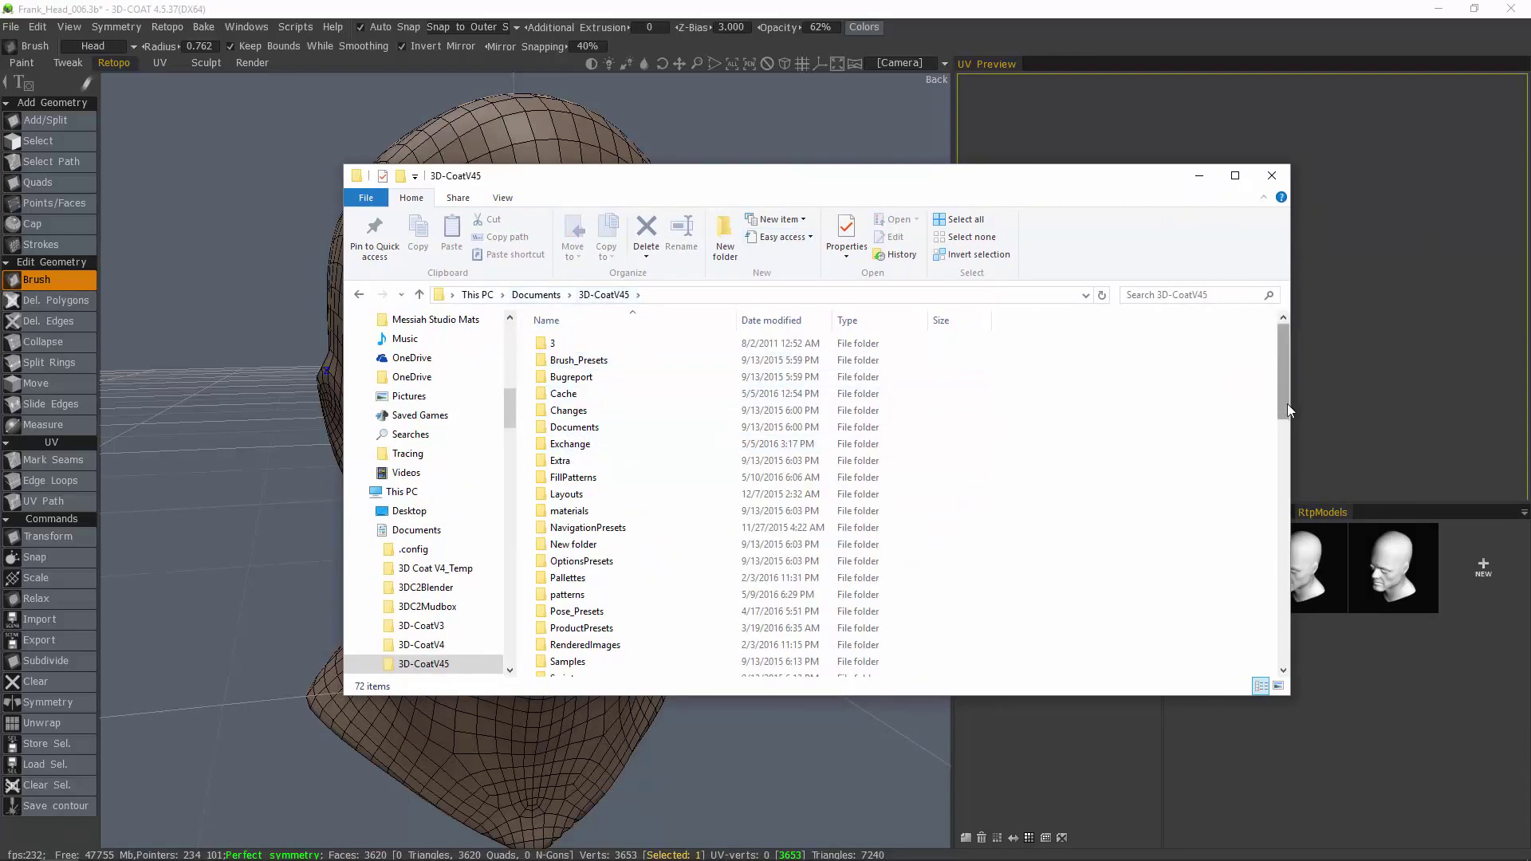
left_click_drag(1283, 399, 1309, 492)
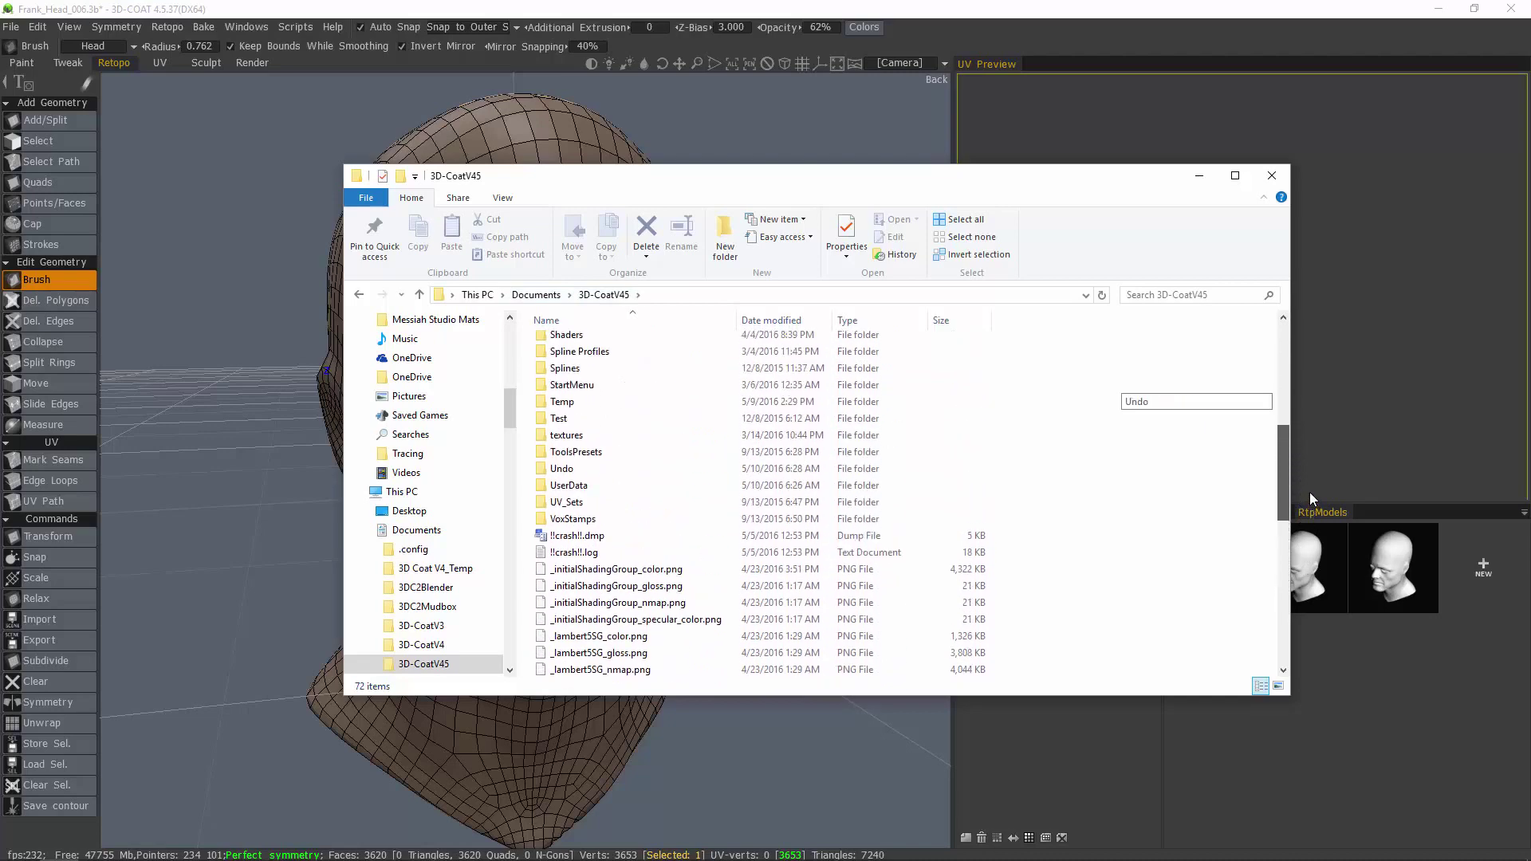
double_click(570, 539)
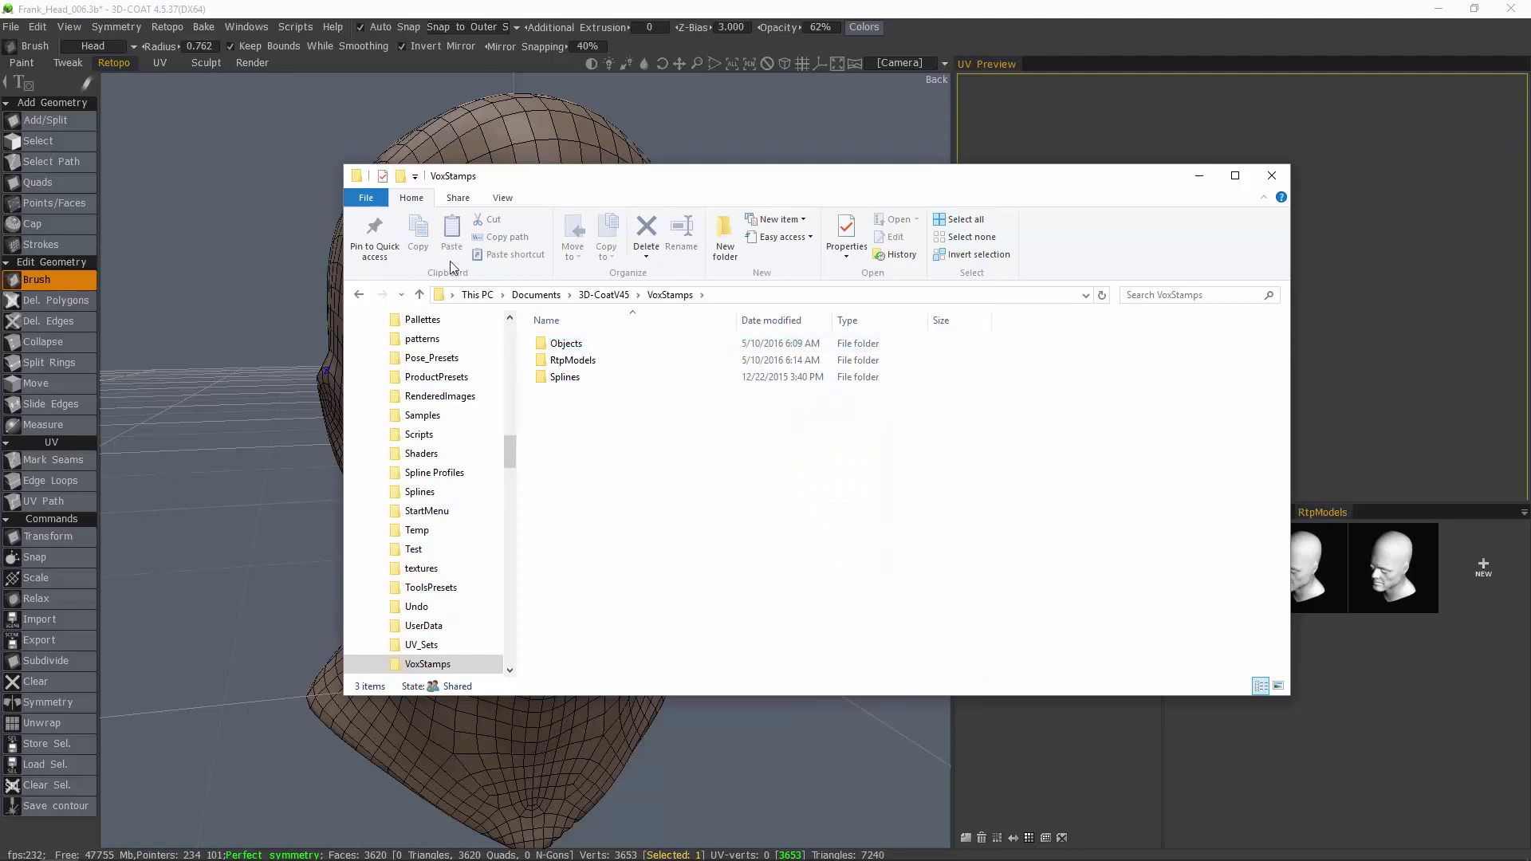
double_click(563, 361)
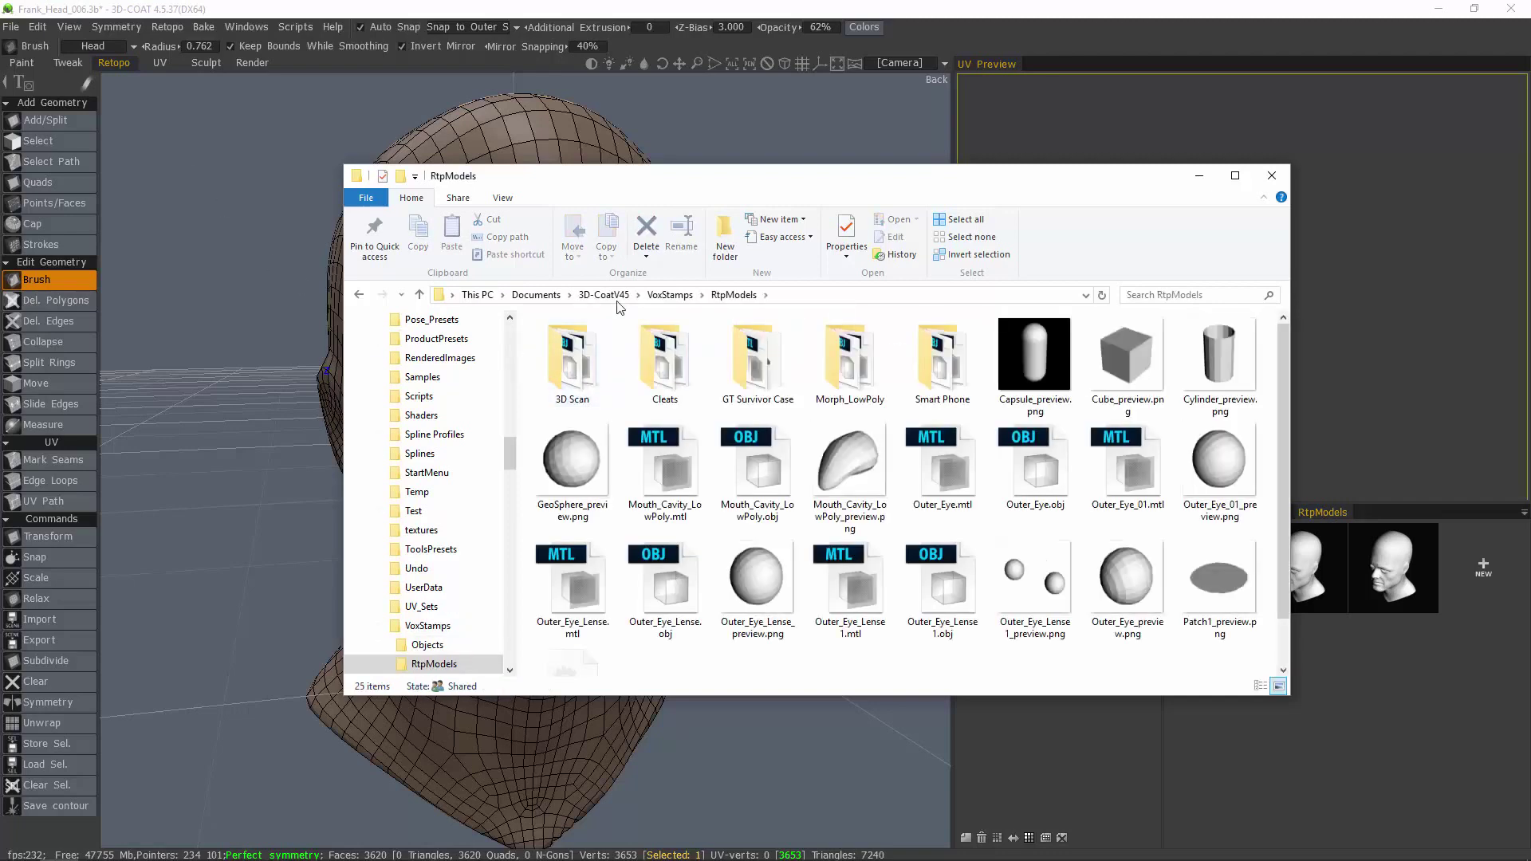
double_click(844, 363)
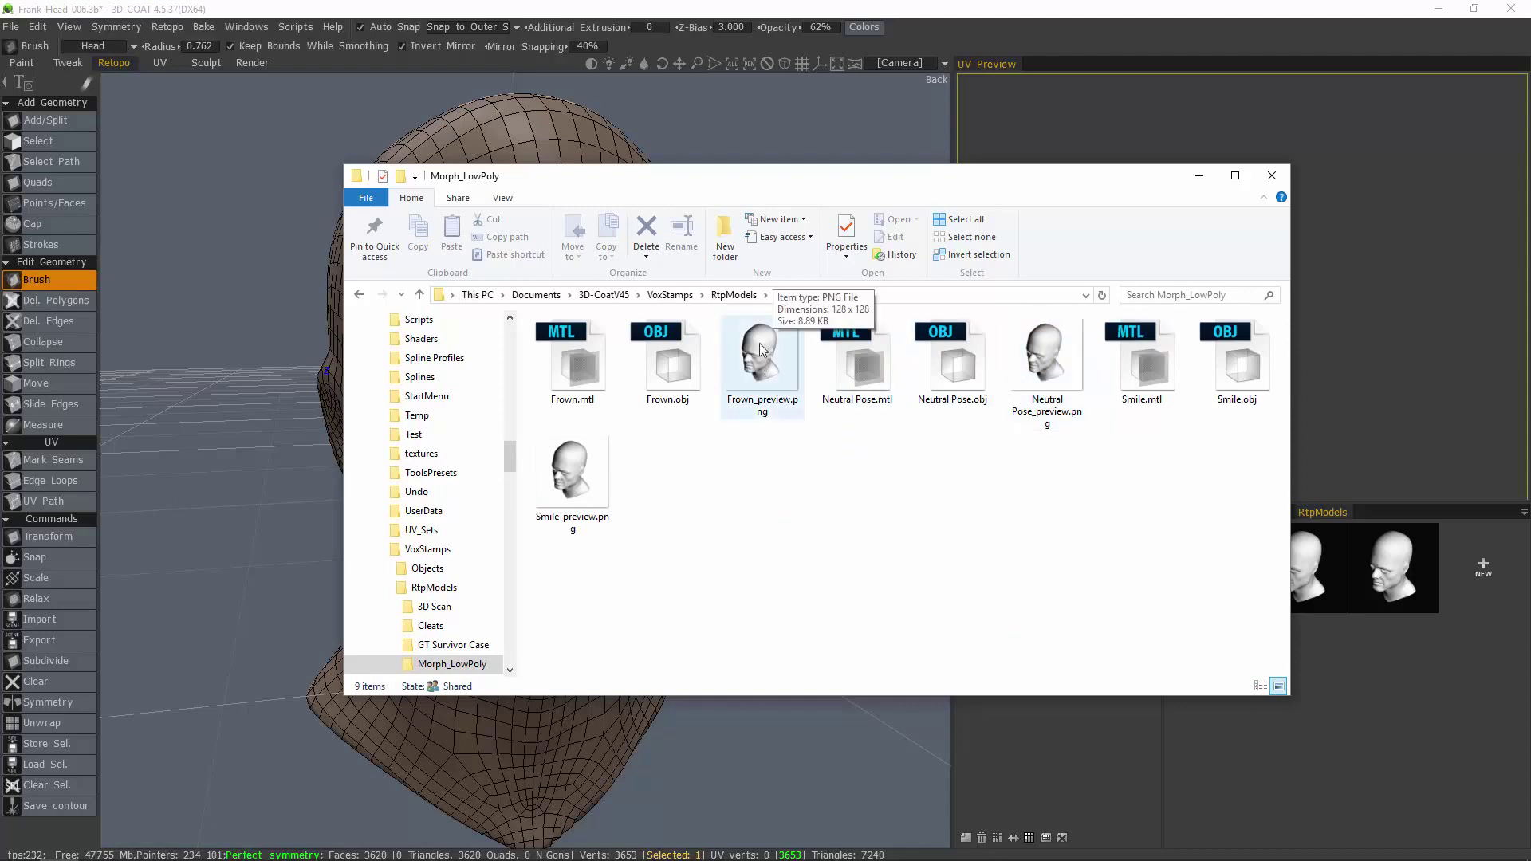
left_click(1199, 173)
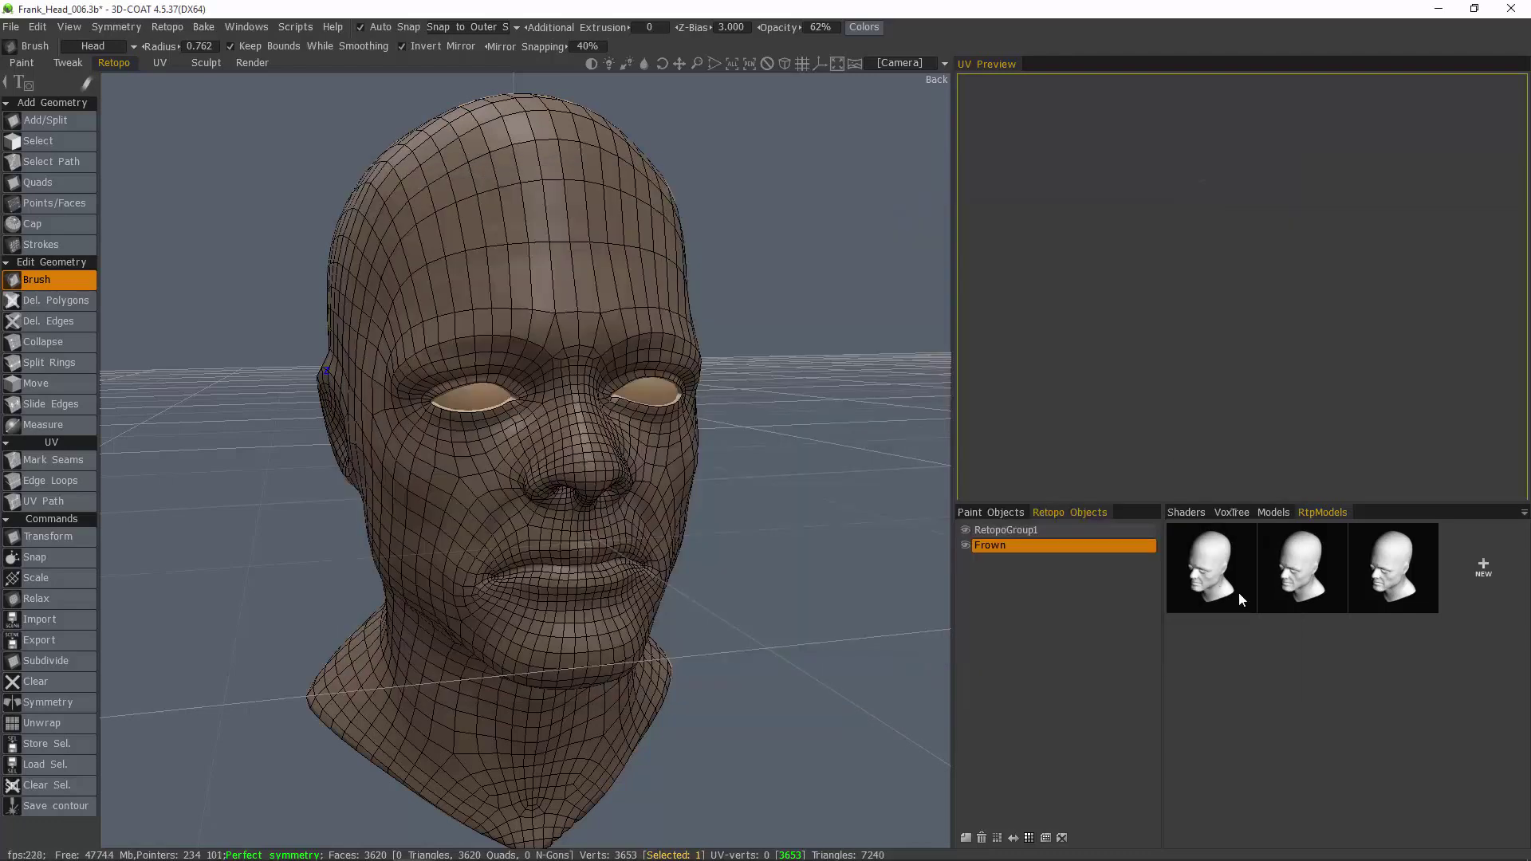
- Make RetopoGroup1 the active retopo group, with the Select tool set to faces
double_click(974, 546)
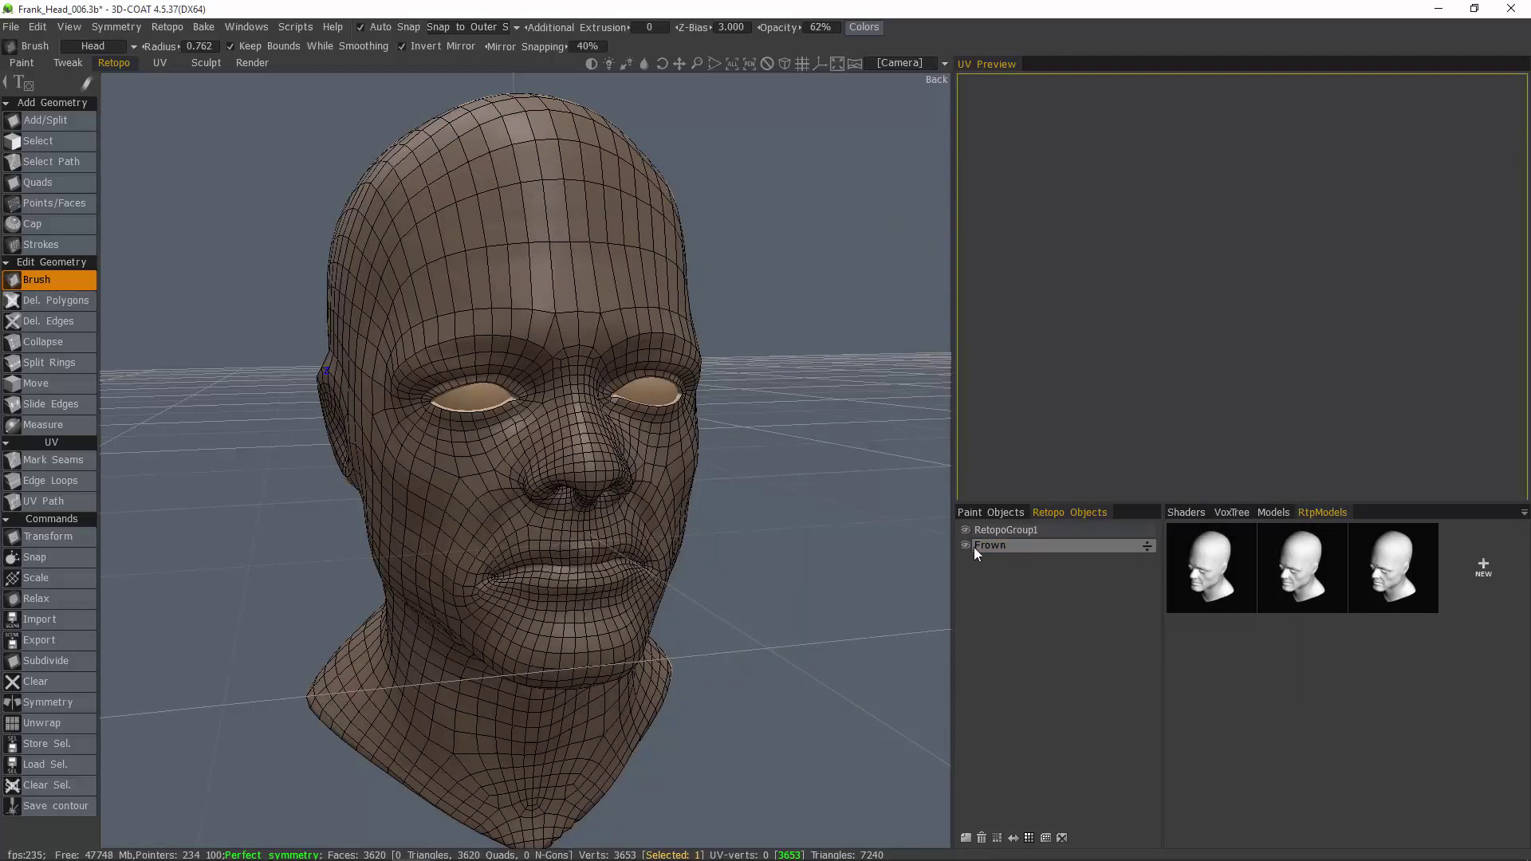
key("Return")
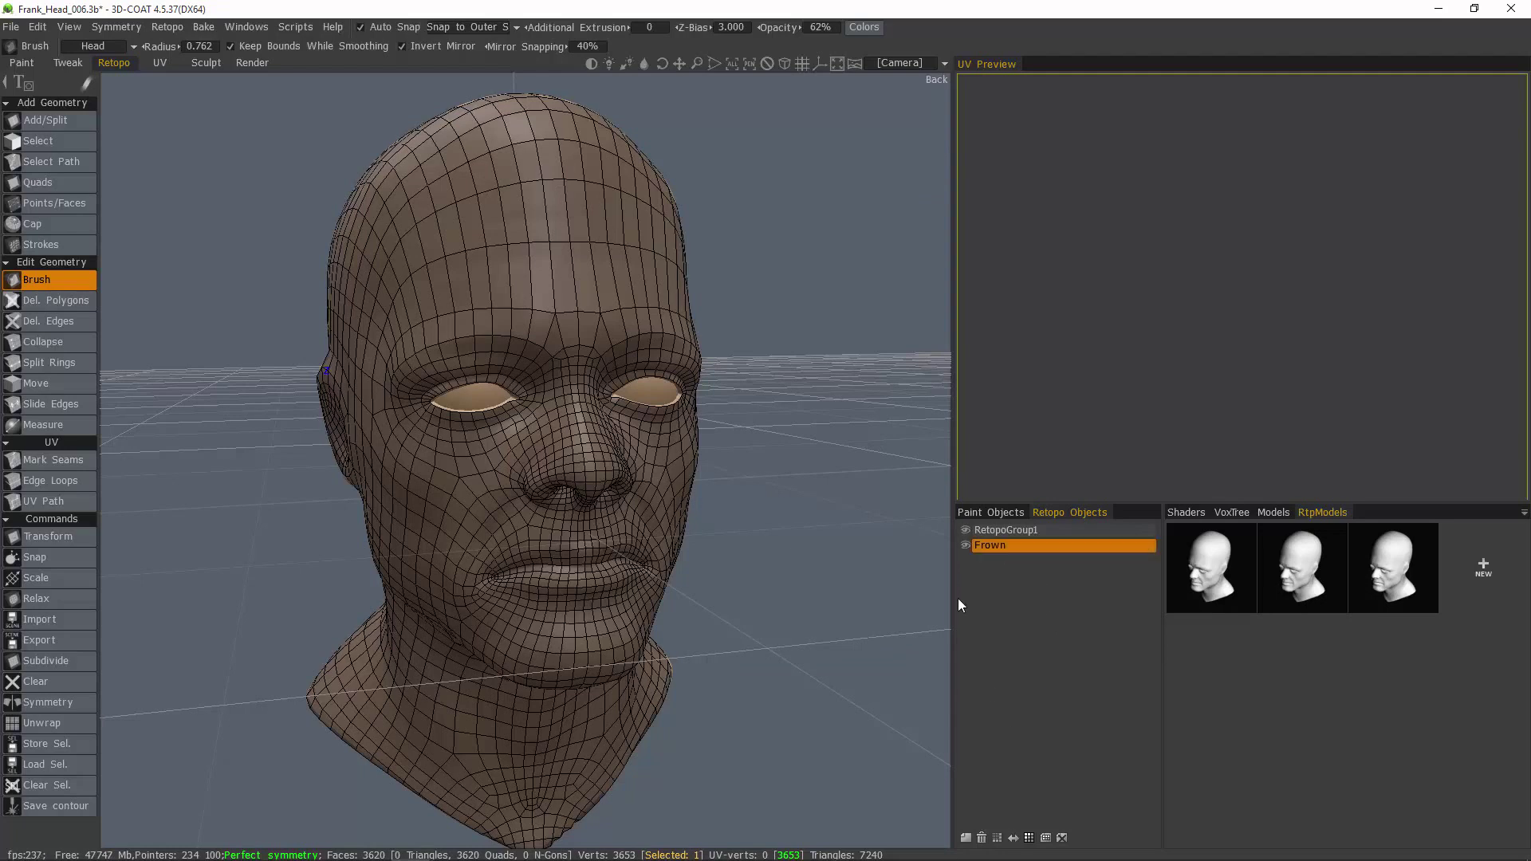
left_click(171, 28)
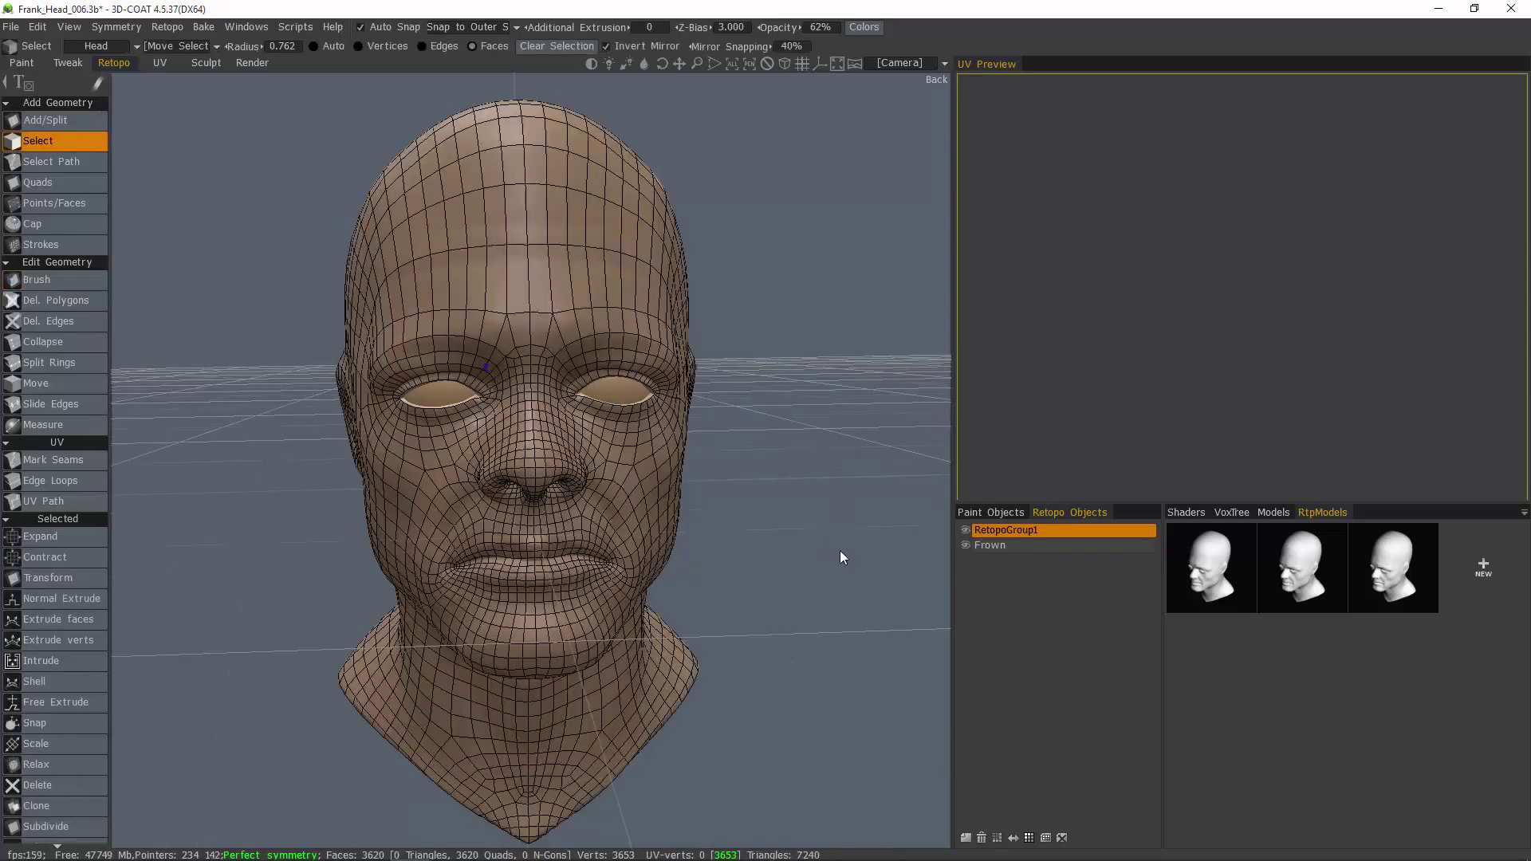
left_click_drag(692, 506, 651, 577, "alt")
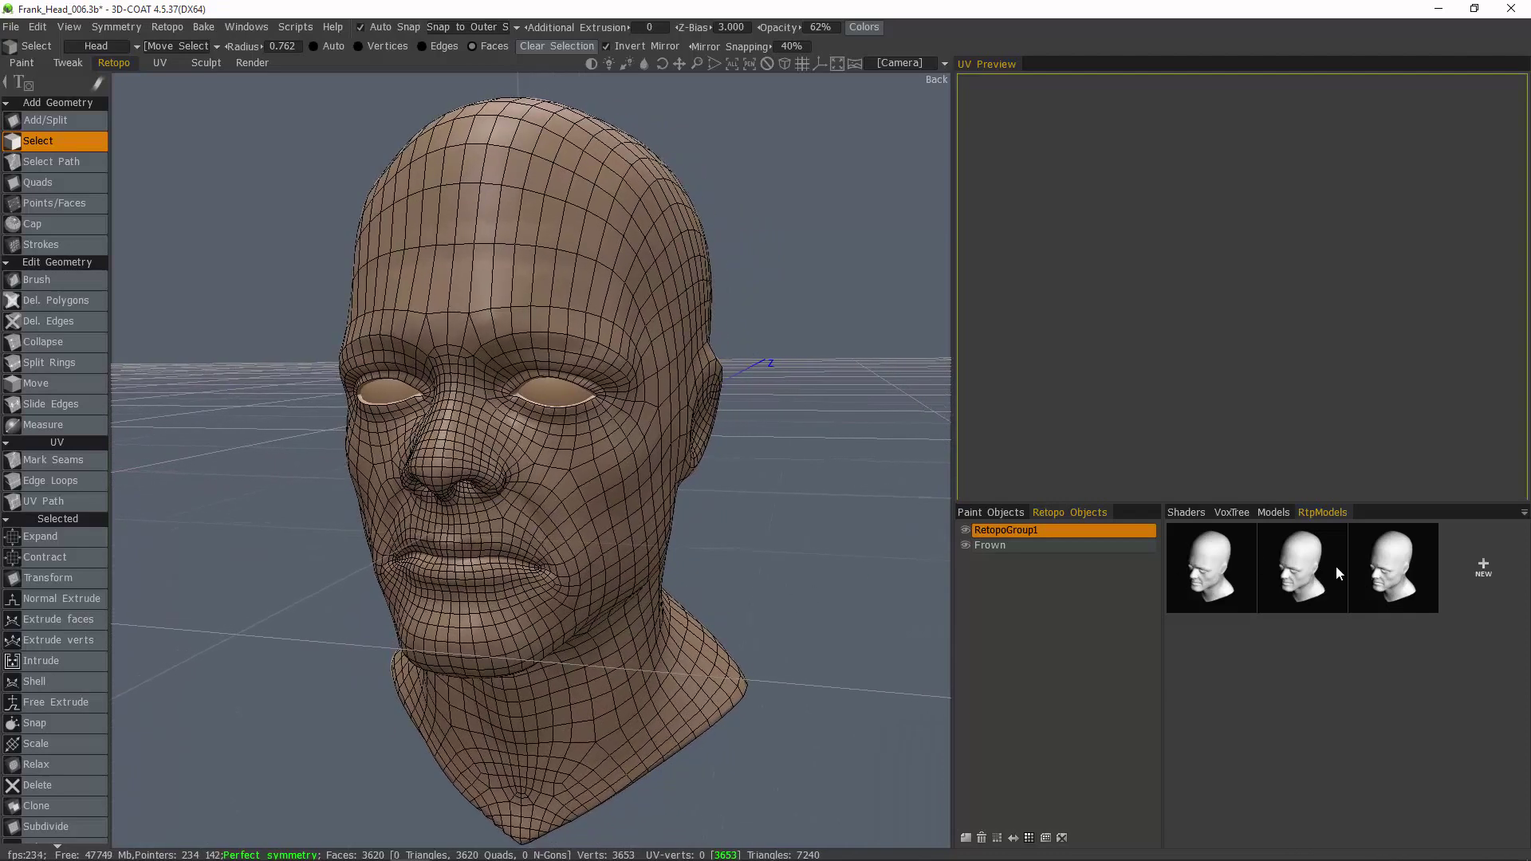